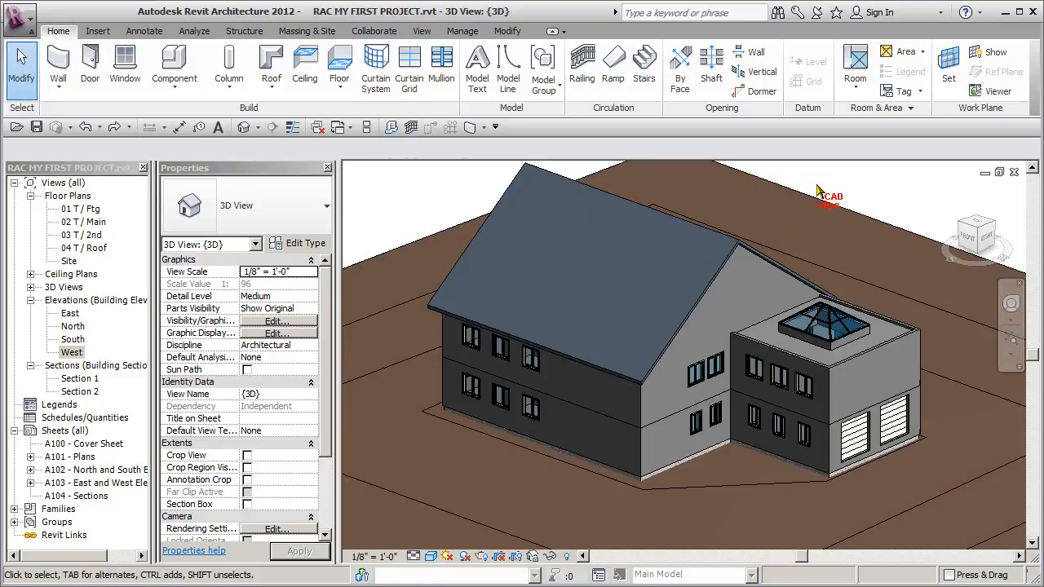
Compare how the interior walls are displayed in the 03 T / 2nd and 02 T / Main floor plans.
double_click(86, 235)
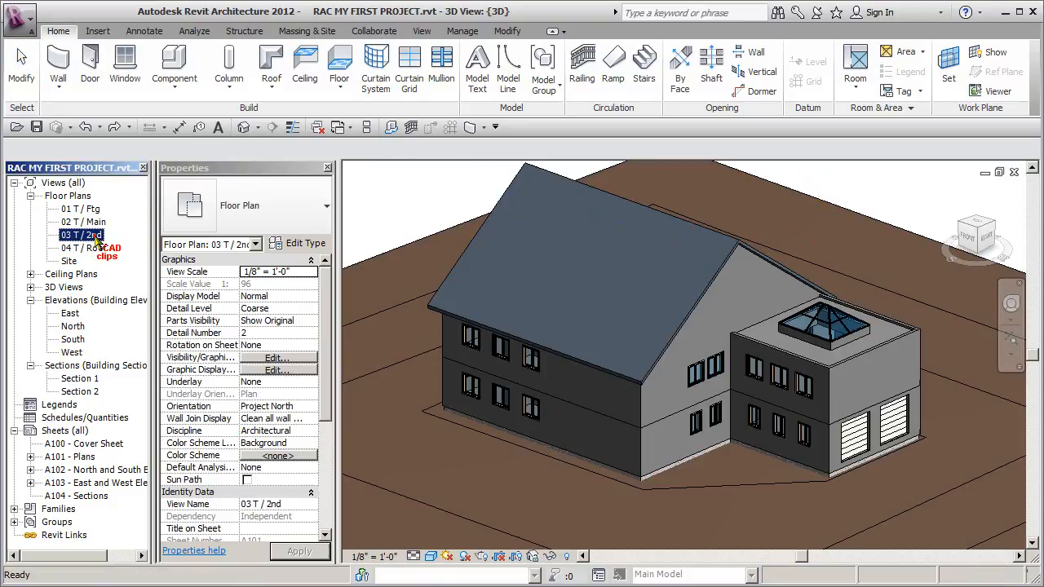
scroll(653, 334, "up", 3)
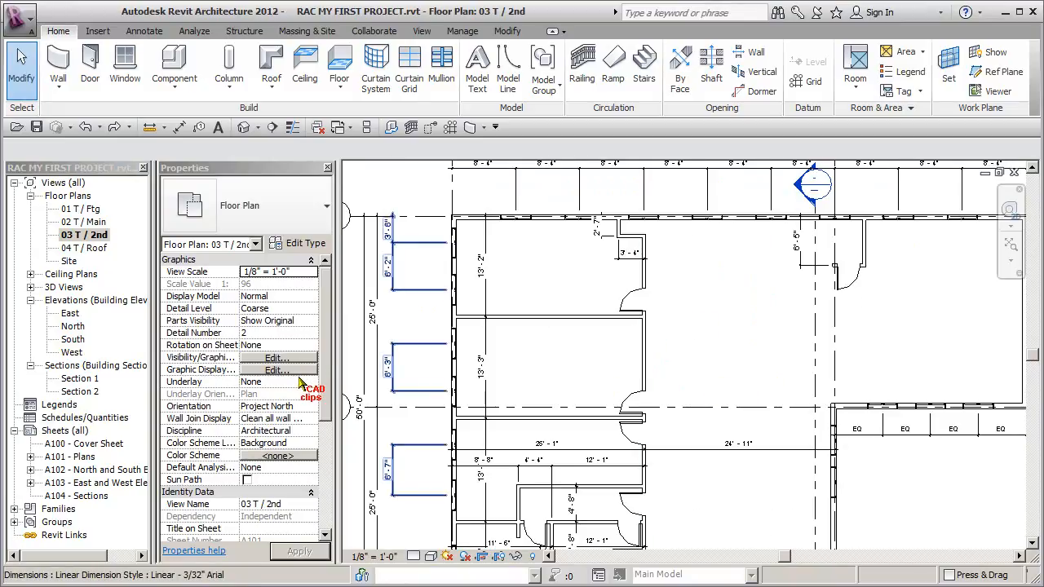
double_click(98, 225)
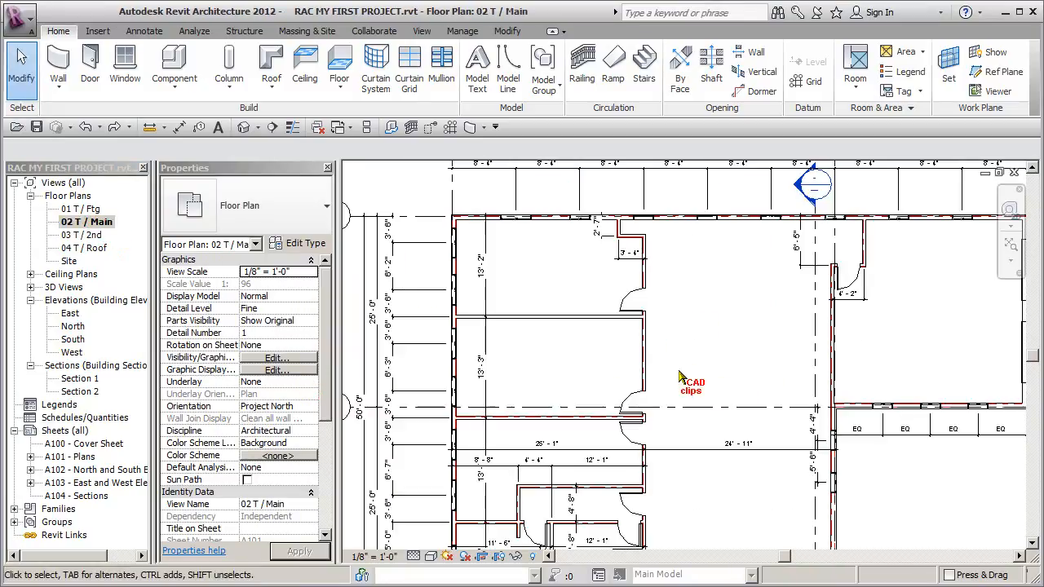
middle_click_drag(692, 372, 676, 386)
scroll(834, 306, "up", 1)
middle_click_drag(671, 329, 750, 323)
scroll(603, 365, "up", 1)
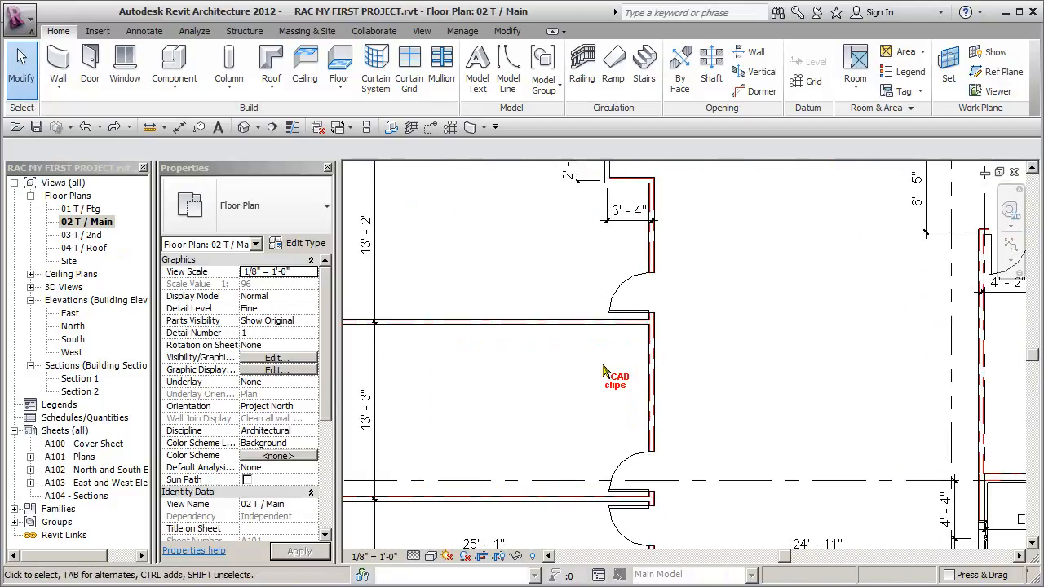
scroll(604, 371, "down", 1)
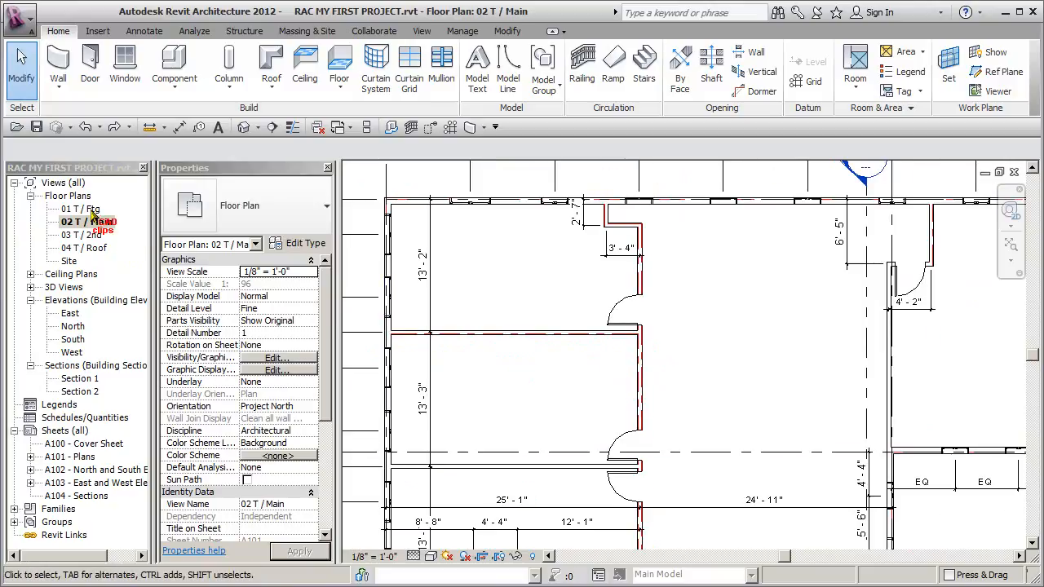
Set the detail level of the 03 T / 2nd floor plan to Fine and examine its interior wall lines.
left_click(89, 237)
double_click(90, 236)
scroll(565, 490, "up", 1)
left_click(414, 557)
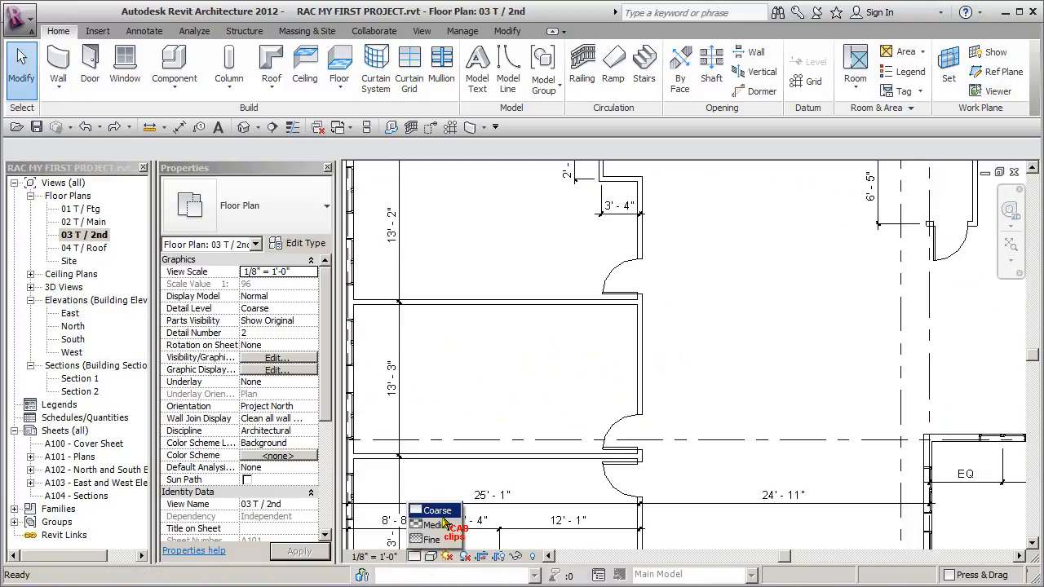
left_click(430, 539)
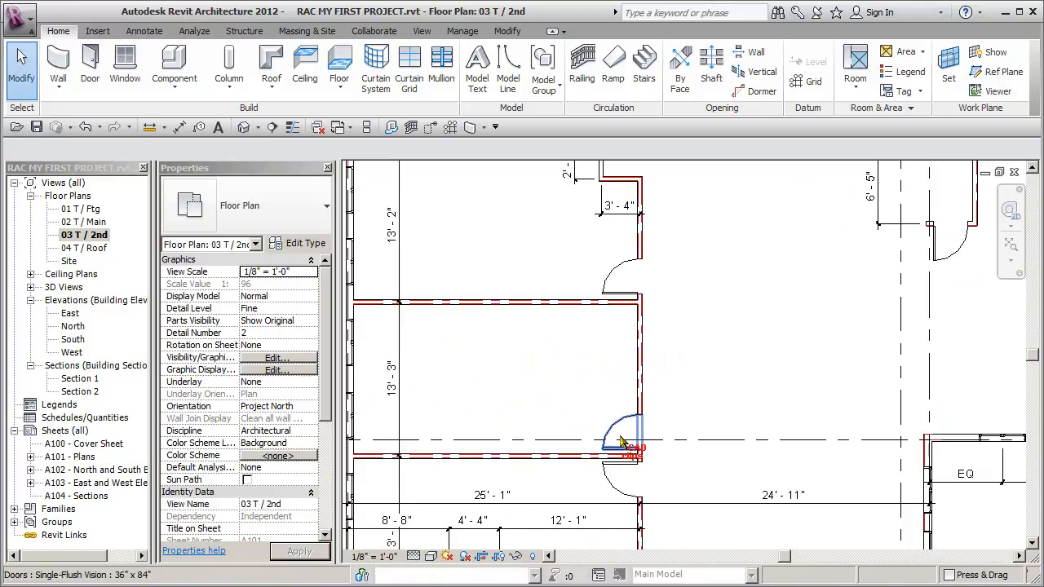
scroll(648, 331, "up", 5)
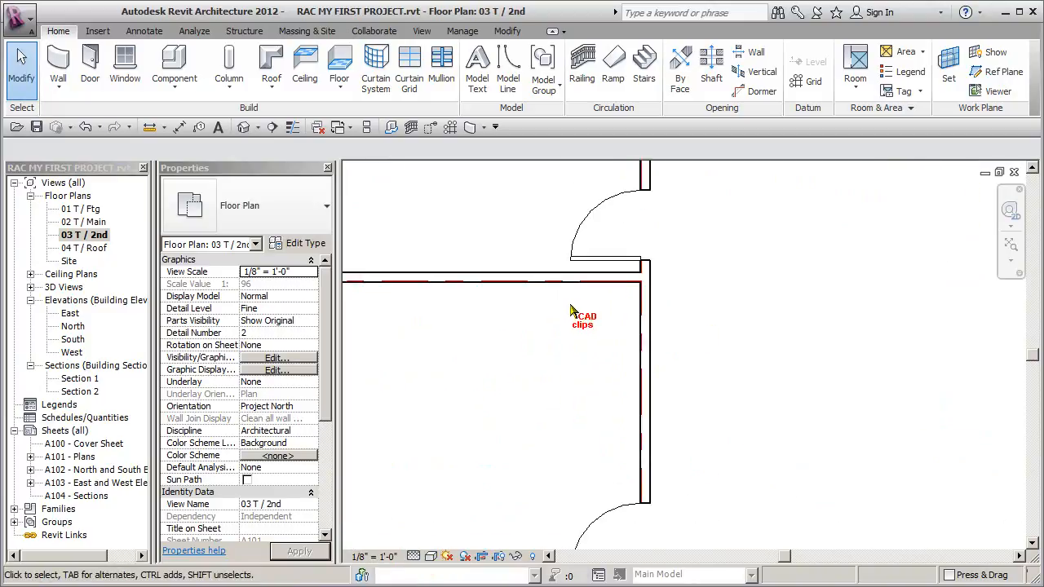
scroll(594, 298, "down", 5)
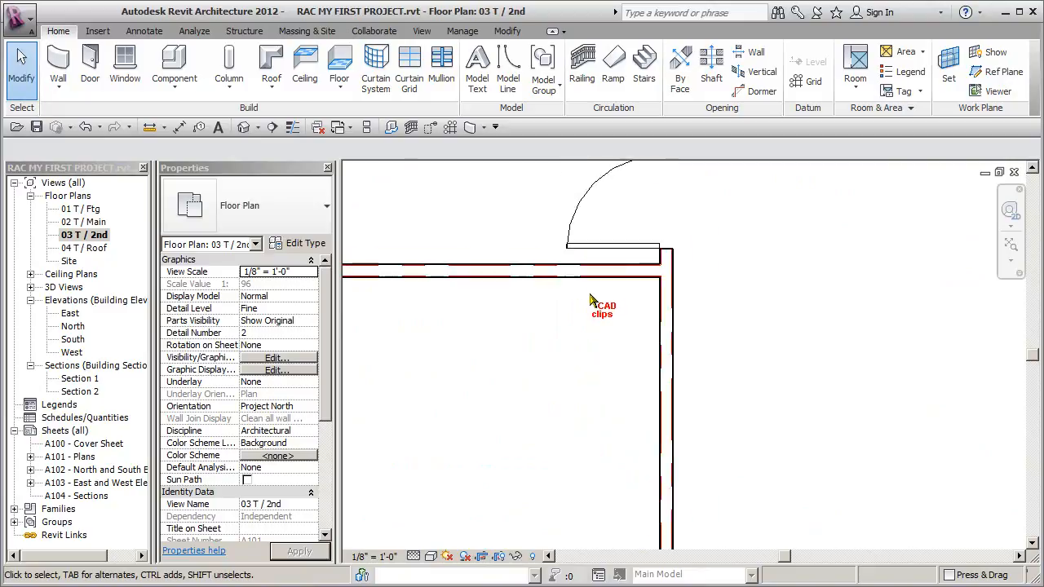
scroll(620, 355, "down", 1)
middle_click_drag(598, 288, 606, 308)
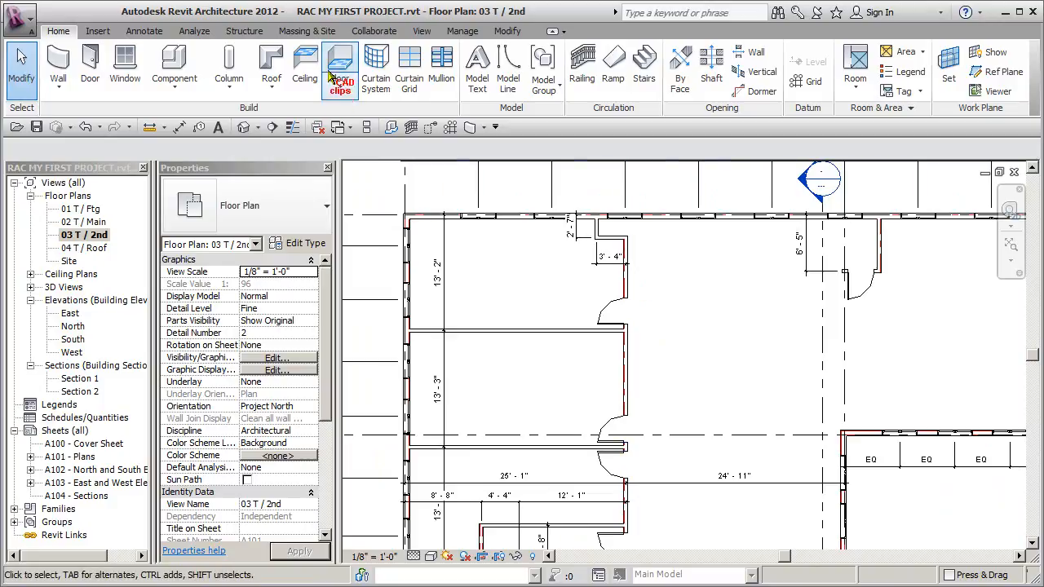
In the project's Object Styles, set the line color of the Walls subcategory Common Edges to Black.
left_click(462, 31)
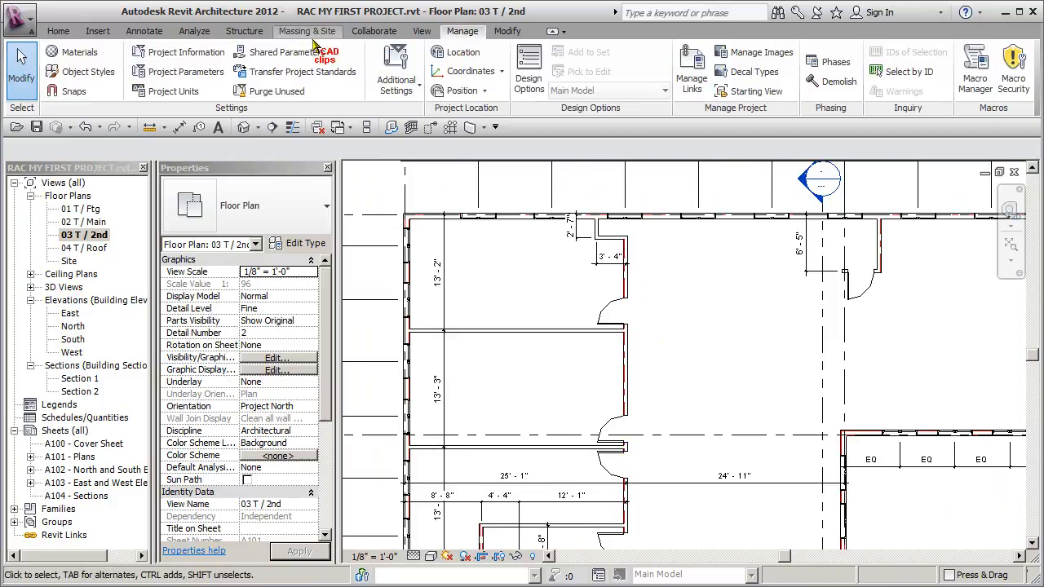
left_click(70, 69)
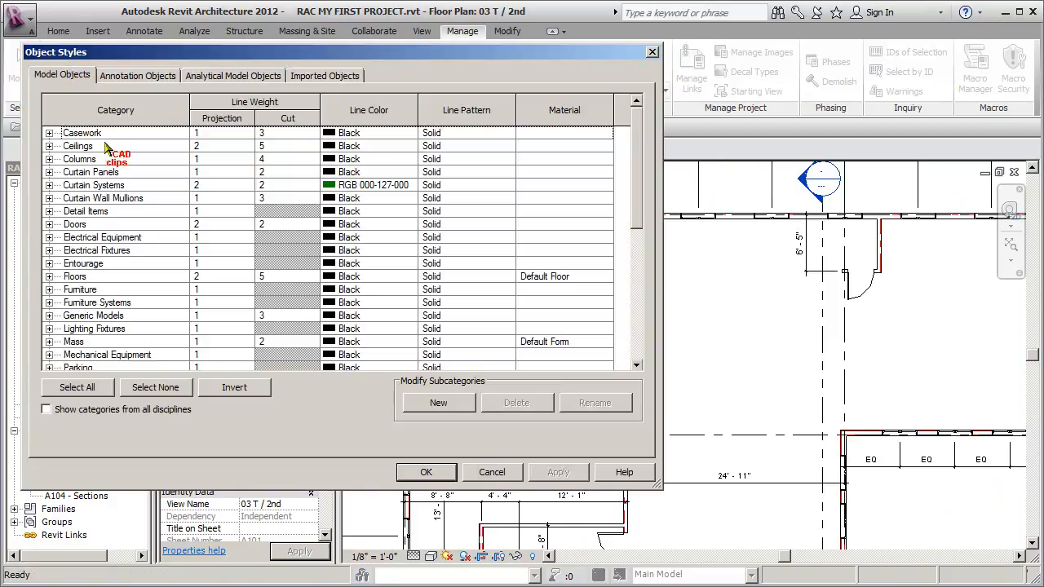
left_click_drag(641, 191, 639, 318)
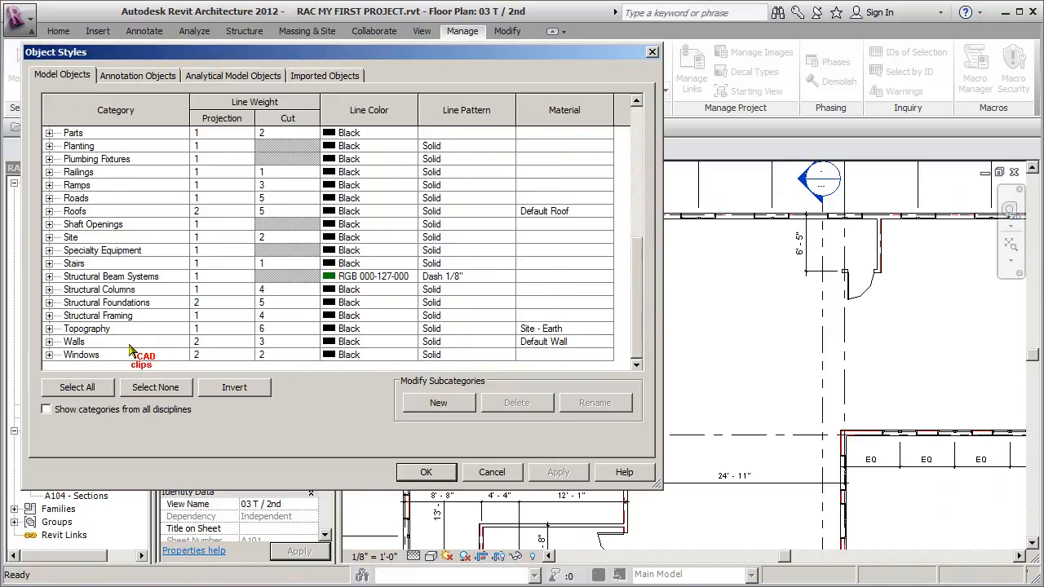
left_click(49, 342)
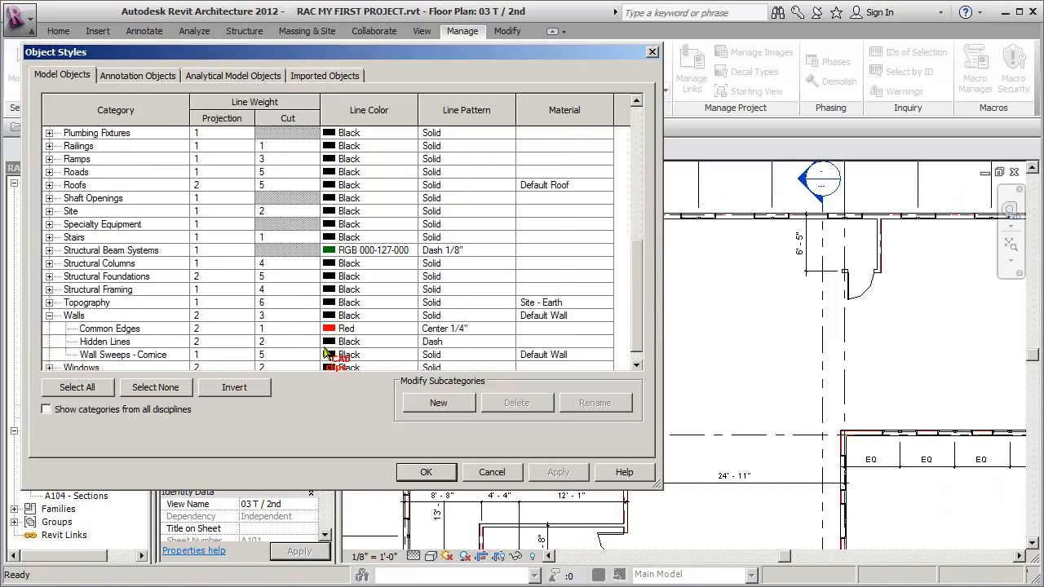
left_click(366, 330)
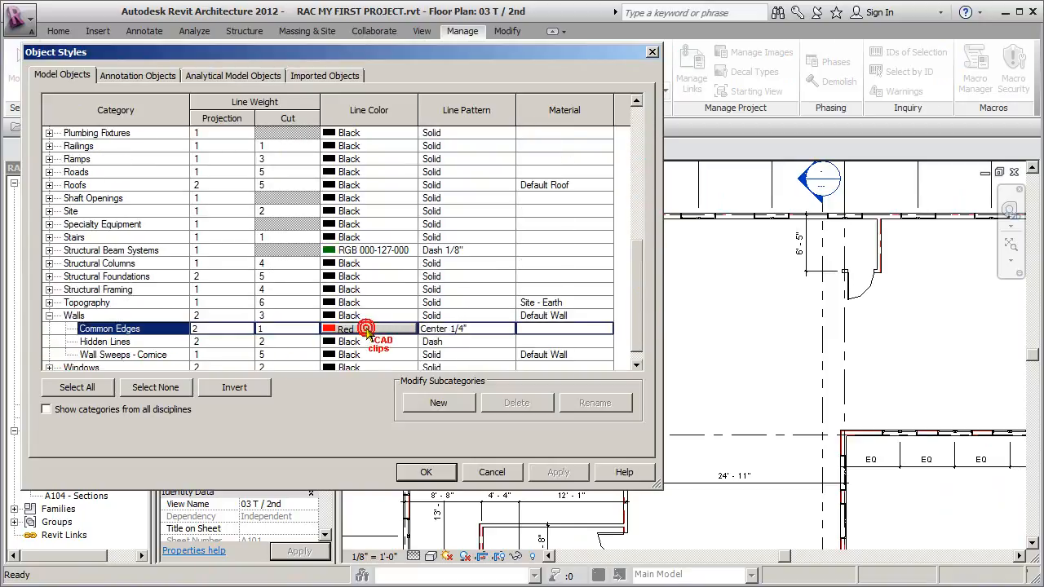
left_click(366, 330)
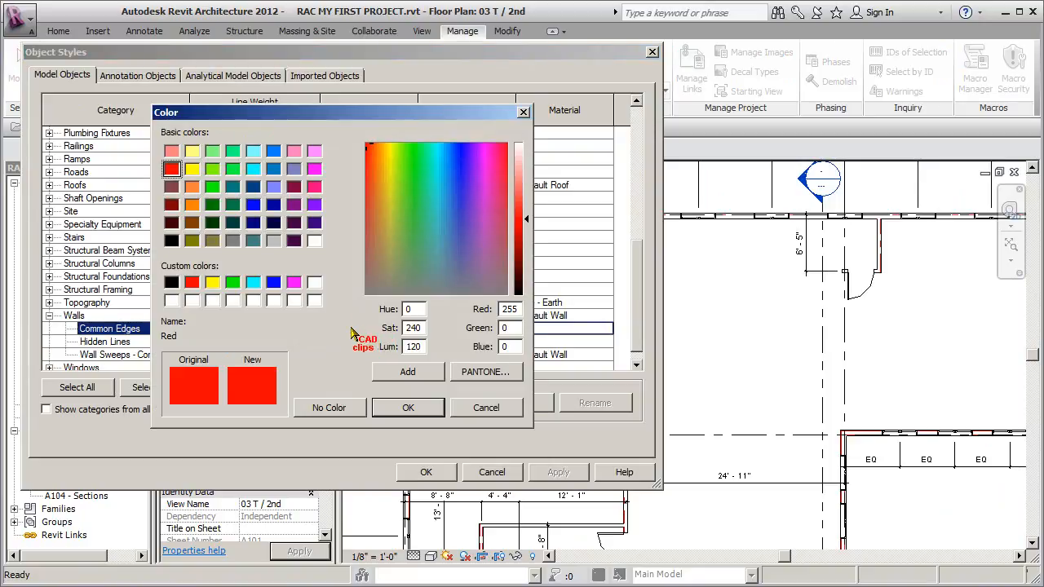
left_click(171, 241)
left_click(414, 408)
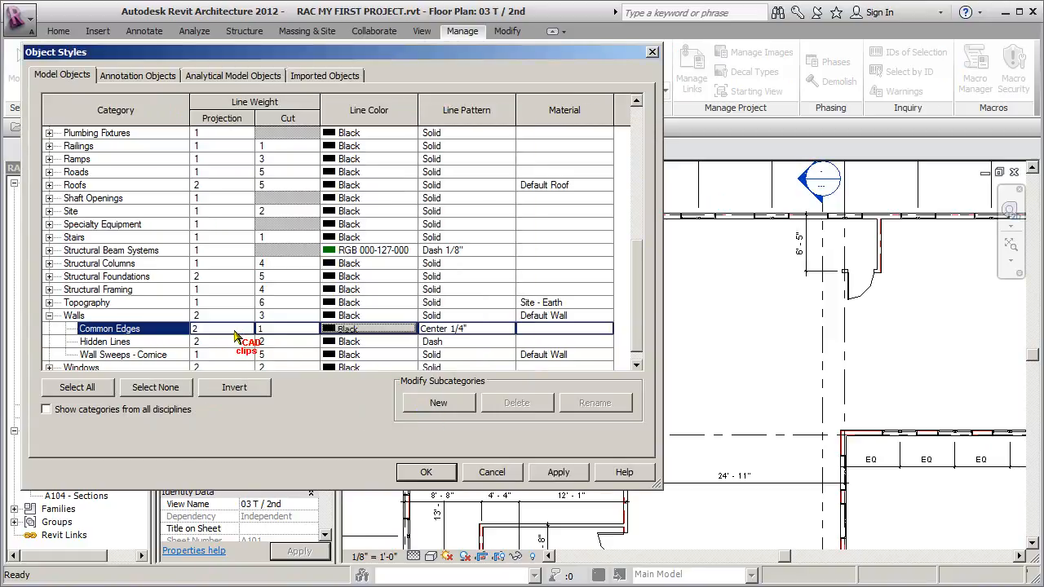
Set the line pattern of the walls' Common Edges to Solid and apply the object styles.
left_click(509, 329)
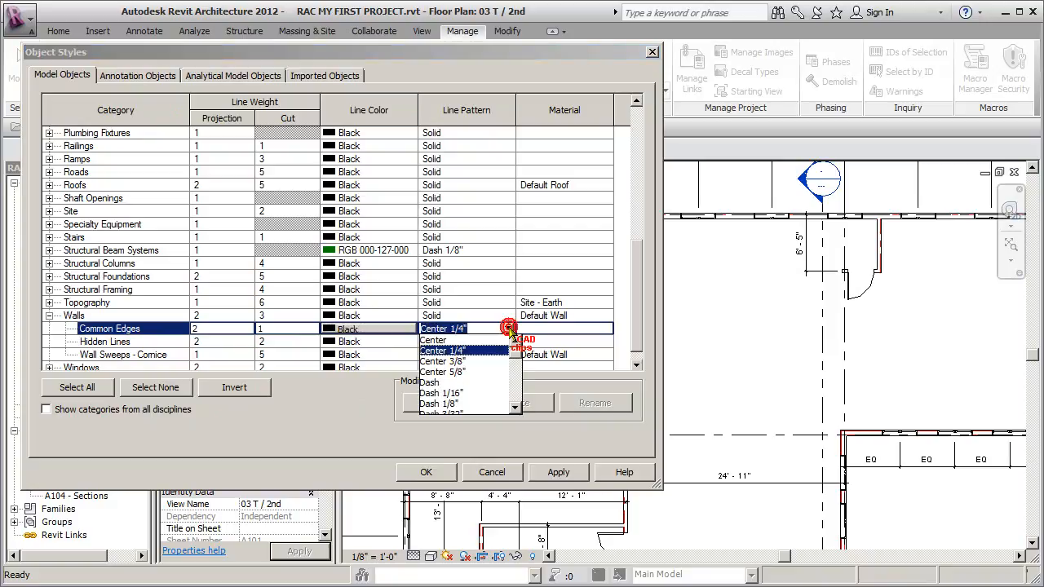
scroll(515, 352, "up", 1)
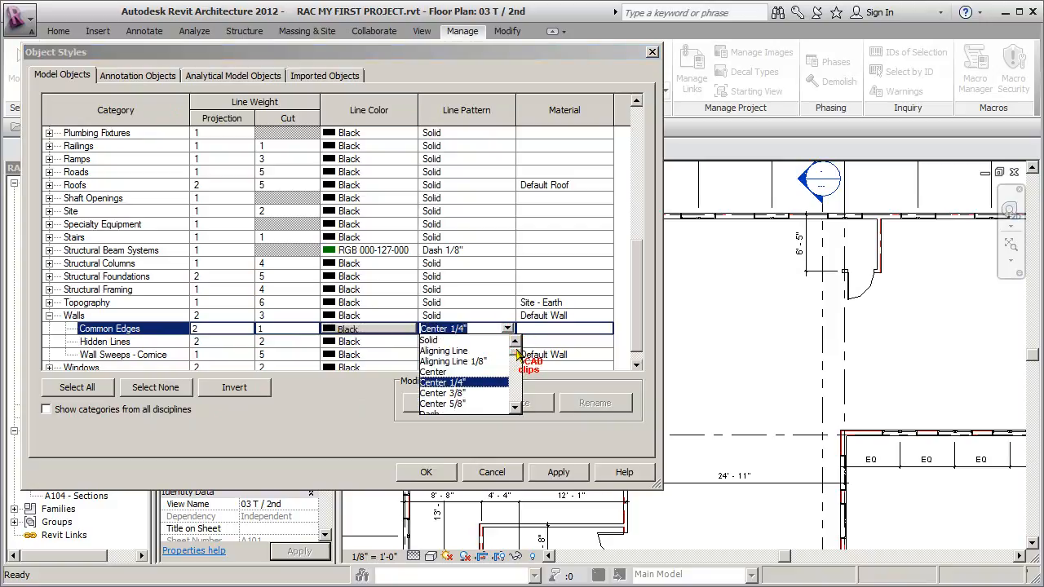
left_click(428, 341)
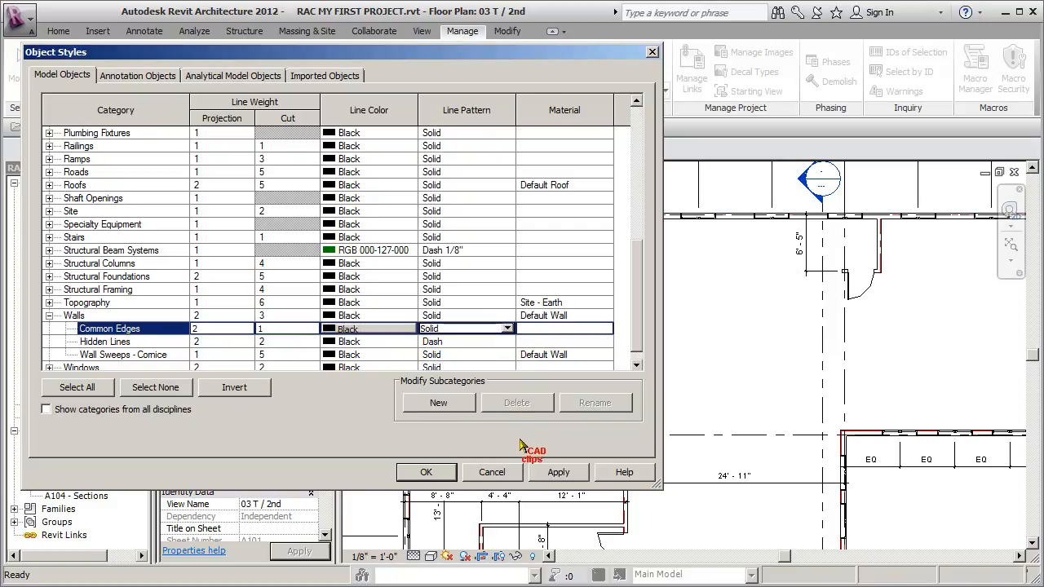
left_click(561, 471)
left_click(428, 473)
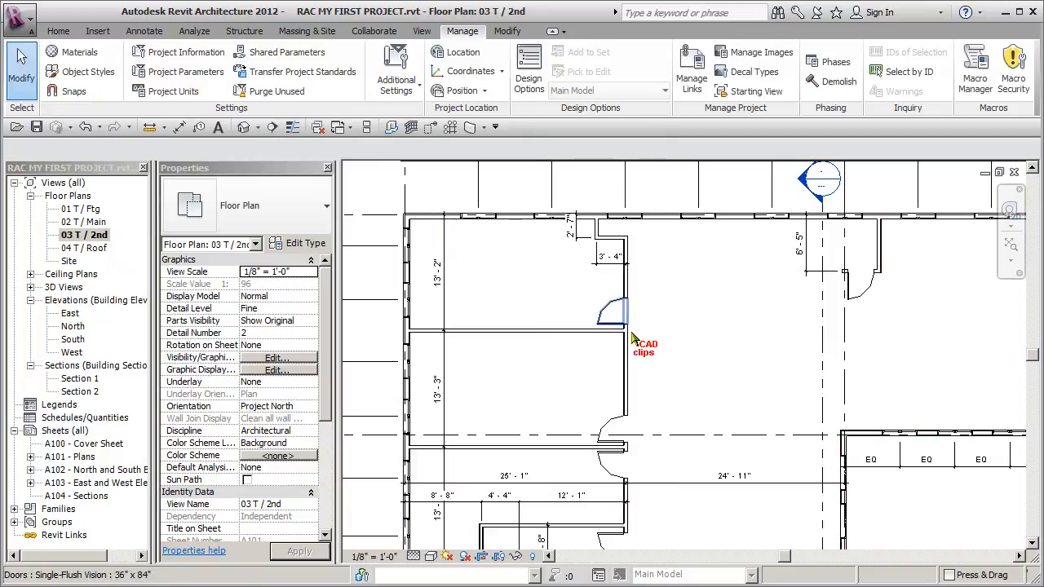
Inspect the wall lines in the 2nd-floor plan, switching its detail level to Coarse and back to Fine.
scroll(849, 449, "up", 2)
scroll(852, 441, "up", 2)
middle_click_drag(620, 412, 630, 373)
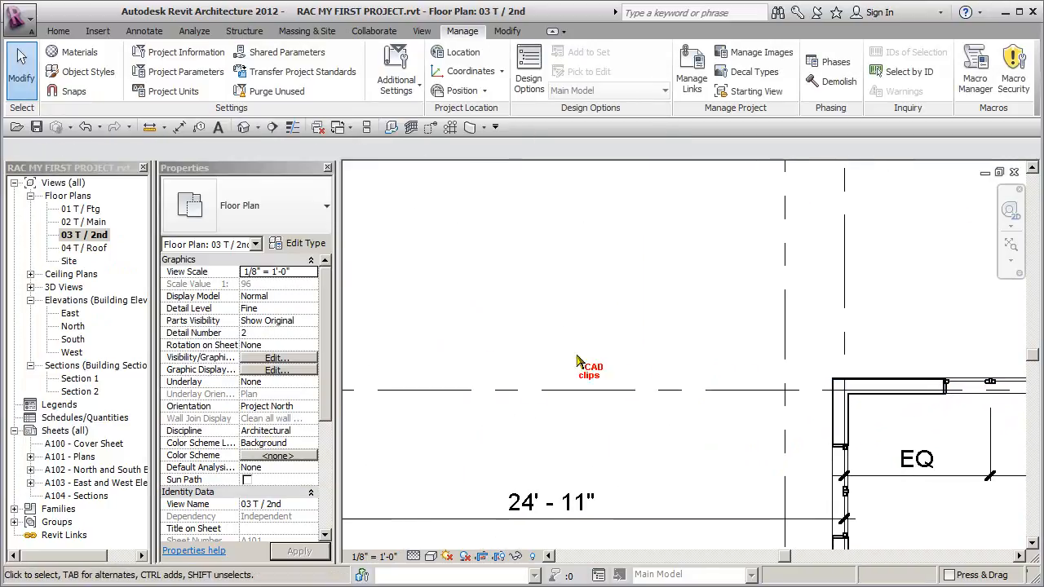
left_click(414, 556)
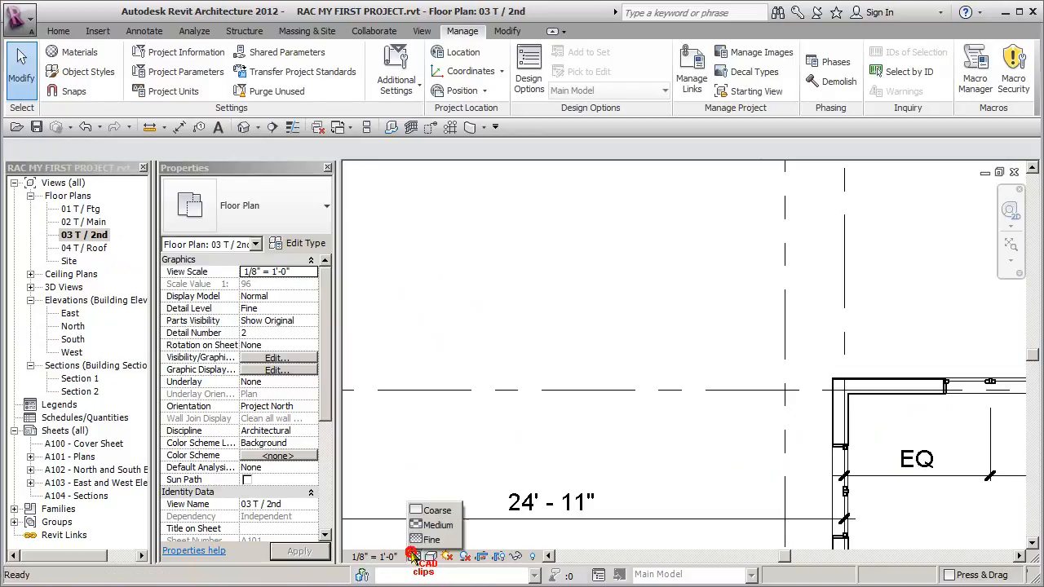
left_click(438, 510)
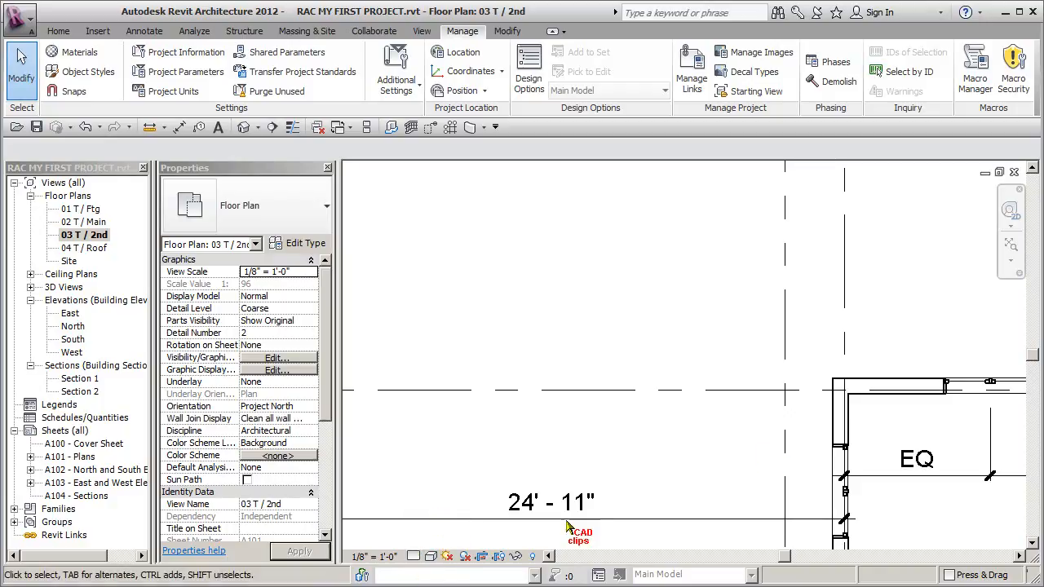
left_click(414, 556)
left_click(431, 541)
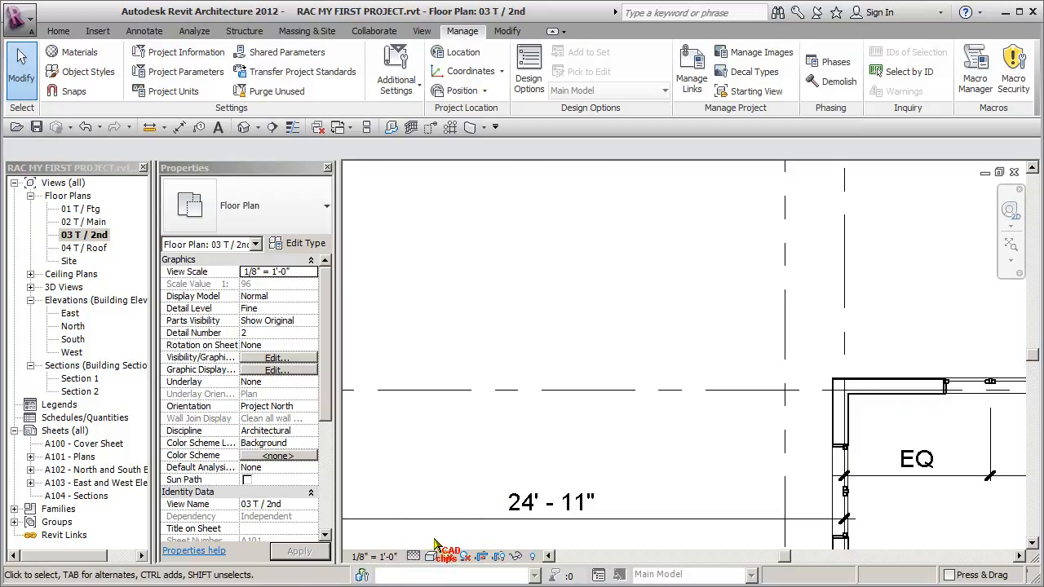
Review the 04 T / Roof, 03 T / 2nd and 02 T / Main floor plans in turn.
scroll(501, 328, "down", 3)
scroll(506, 328, "down", 3)
double_click(92, 249)
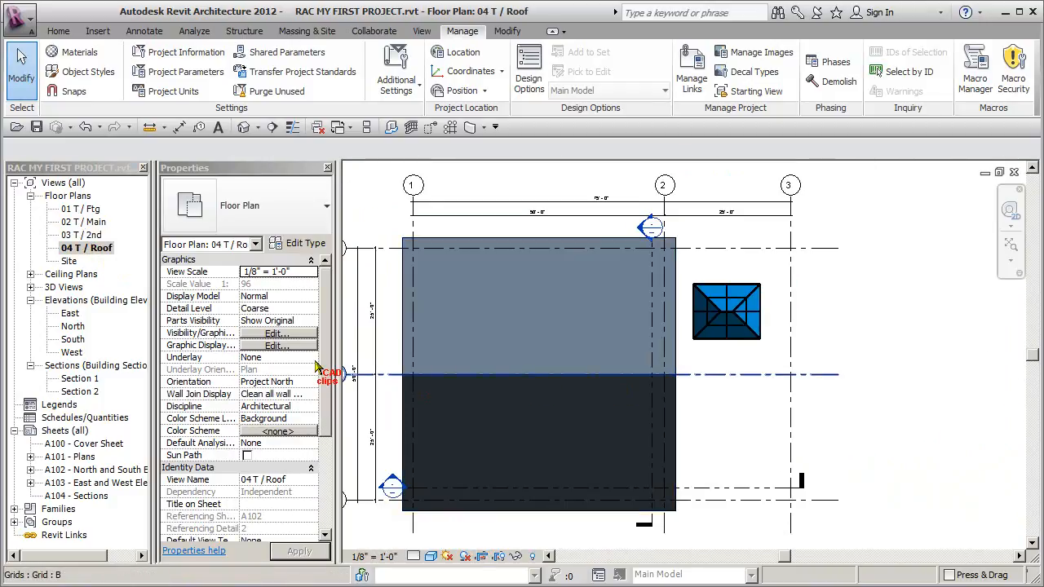
double_click(84, 236)
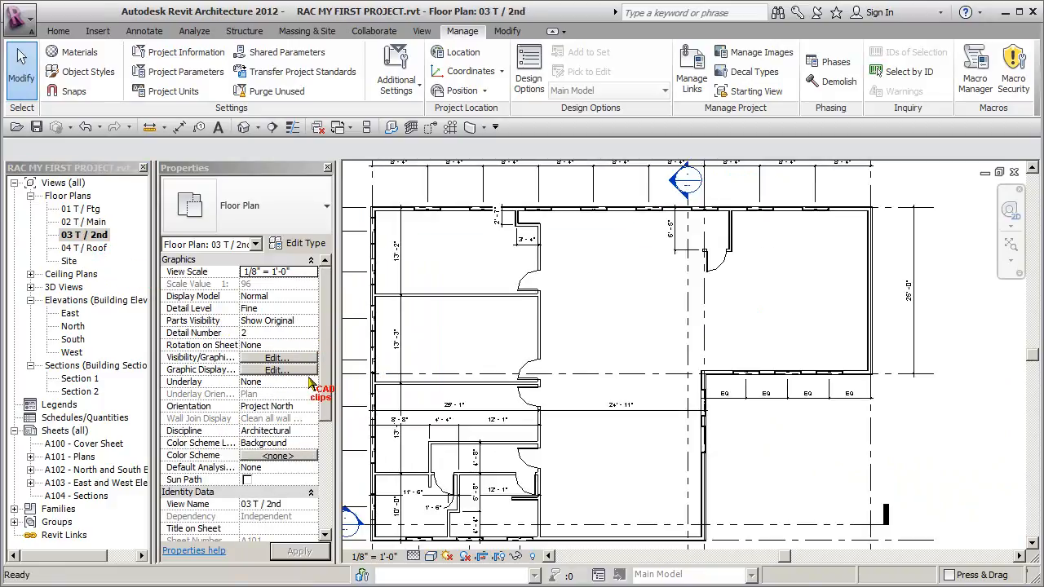
double_click(89, 222)
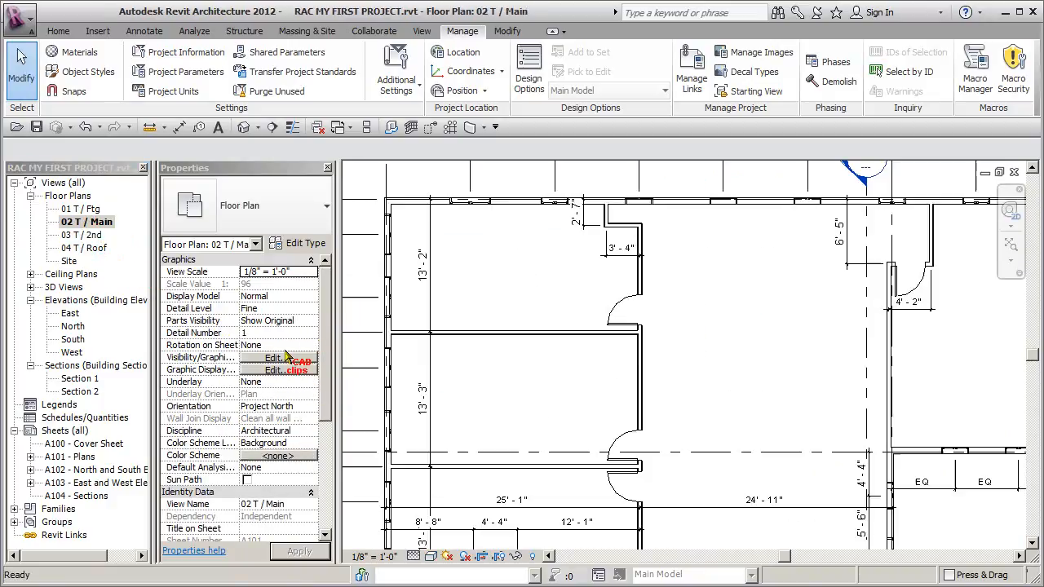
Hide the topography category in the 01 T / Ftg floor plan.
double_click(83, 209)
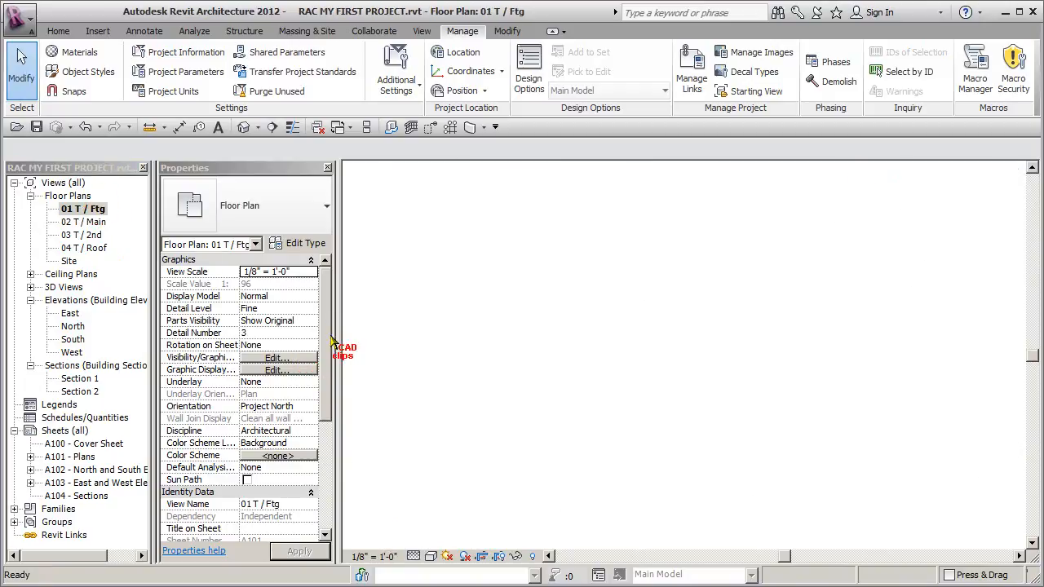
scroll(463, 366, "down", 5)
scroll(612, 361, "up", 1)
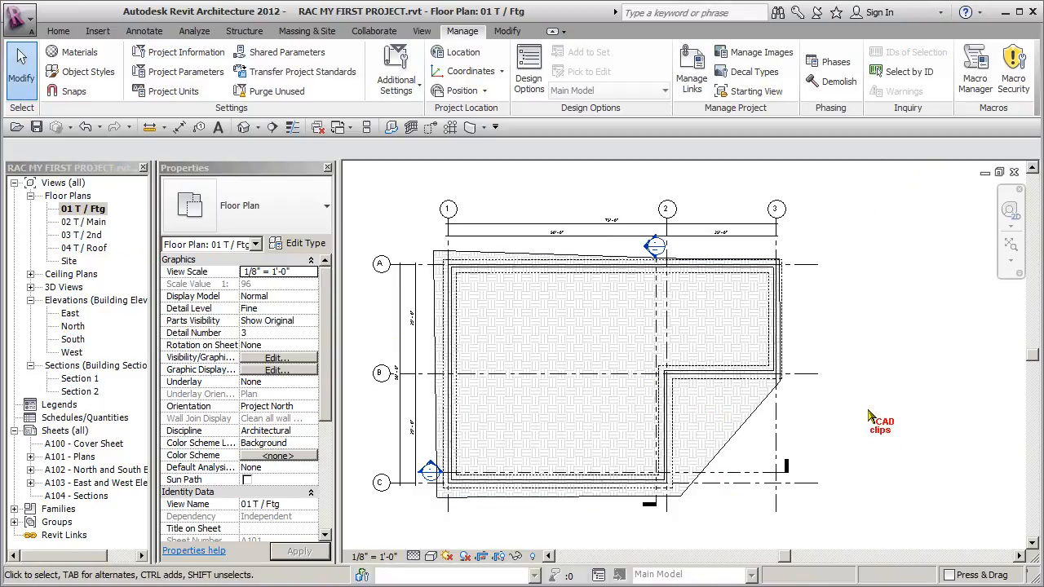
left_click(790, 406)
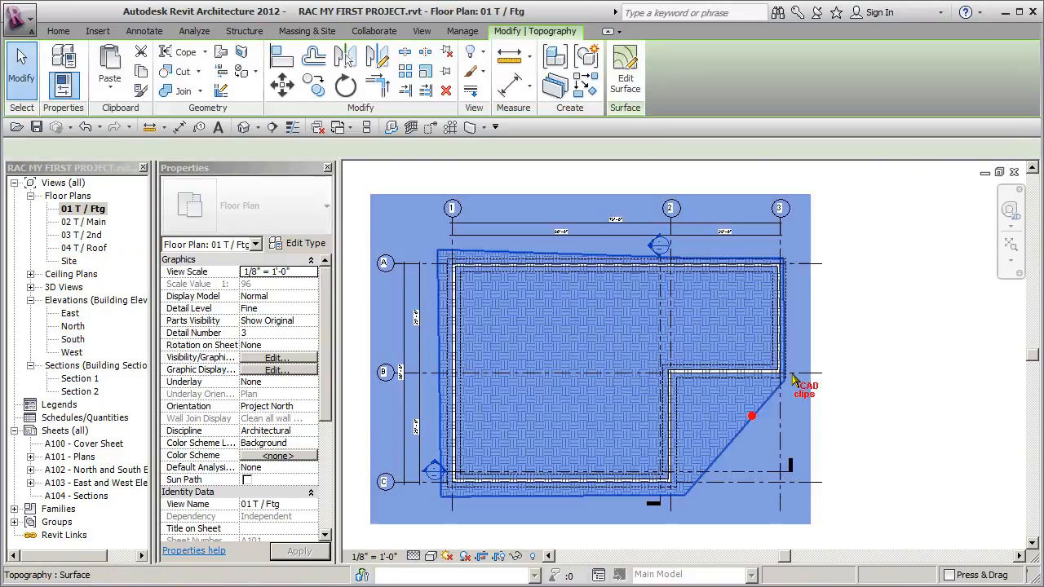
left_click(481, 52)
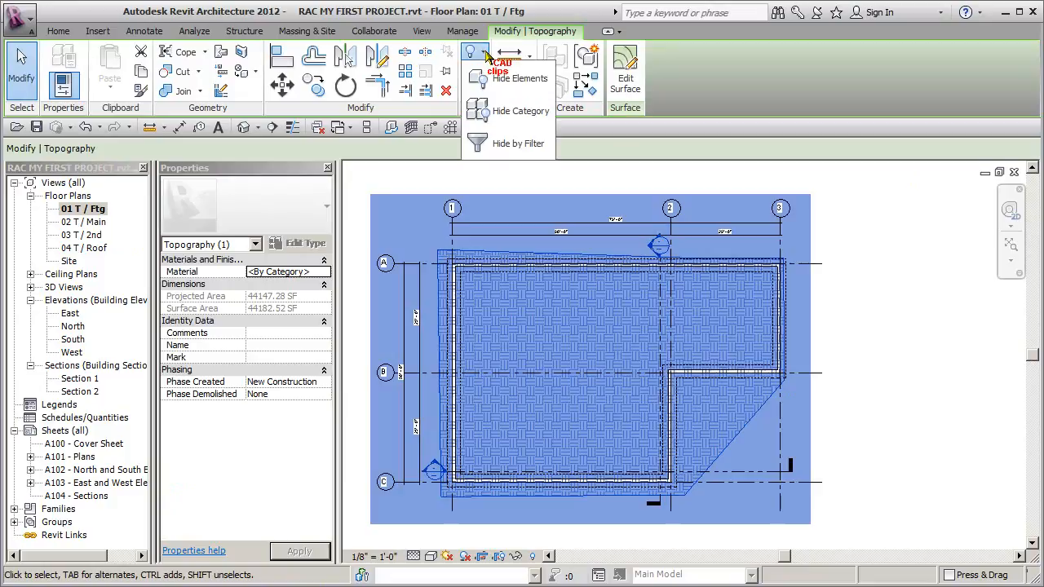
left_click(546, 113)
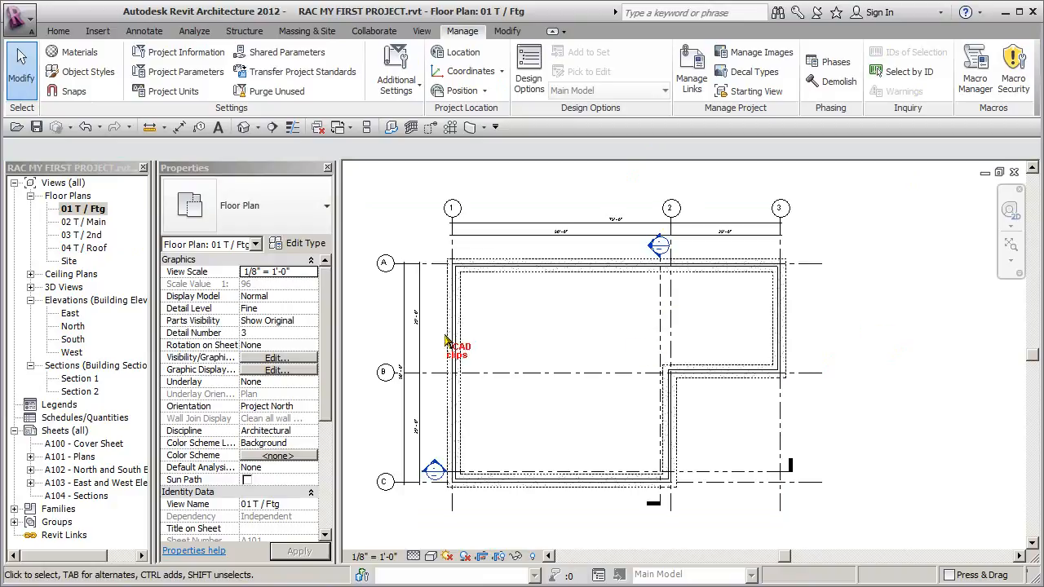
Review the East elevation and the 04 T / Roof floor plan, examining the roof area around the skylight.
double_click(70, 313)
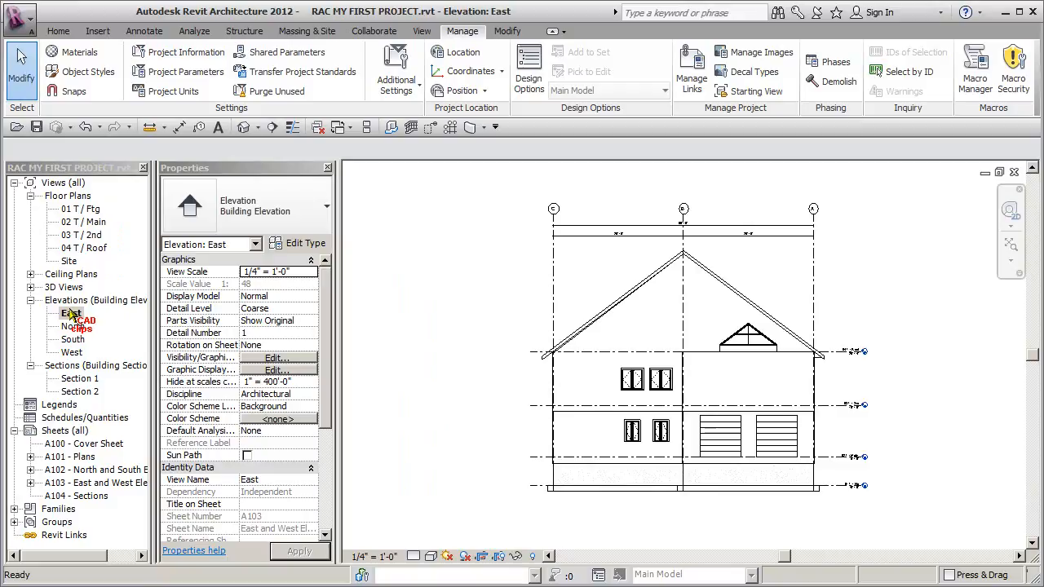
double_click(90, 247)
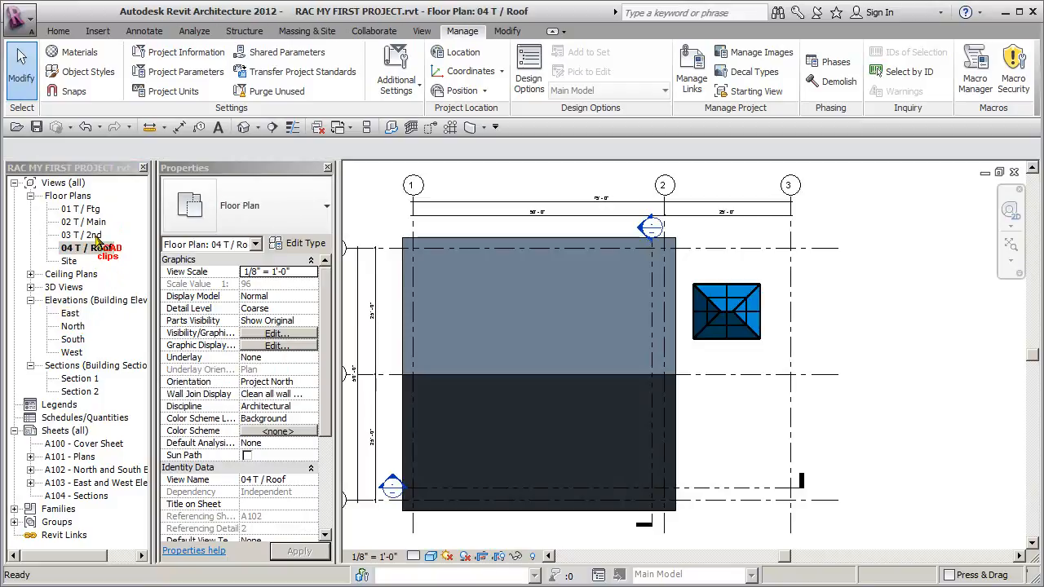
scroll(540, 353, "down", 2)
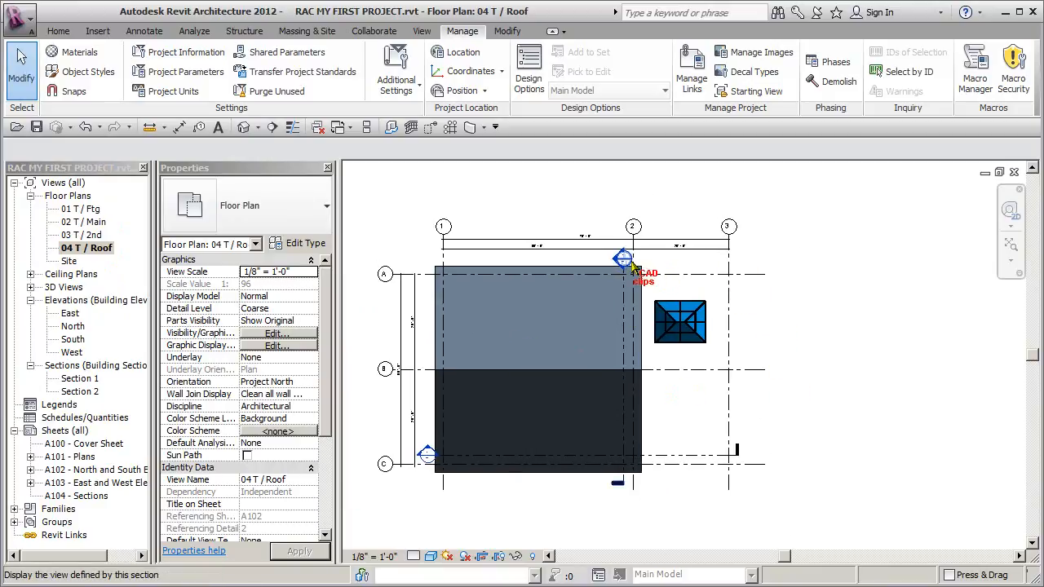
scroll(745, 371, "up", 3)
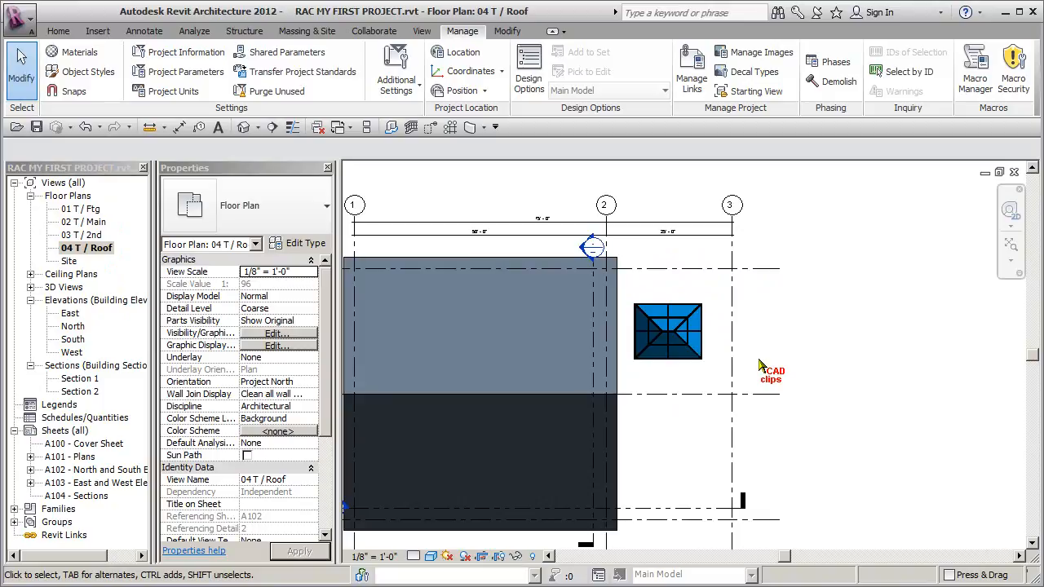
Set the view depth level of the 04 T / Roof plan's view range to Level Below (03 T / 2nd).
left_click(422, 32)
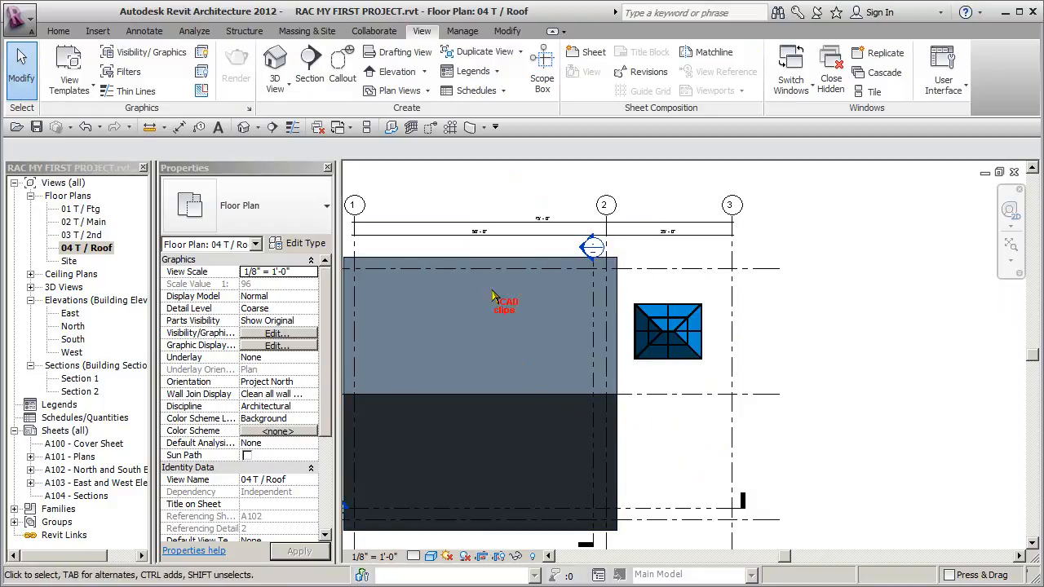
left_click_drag(331, 341, 326, 430)
left_click(294, 443)
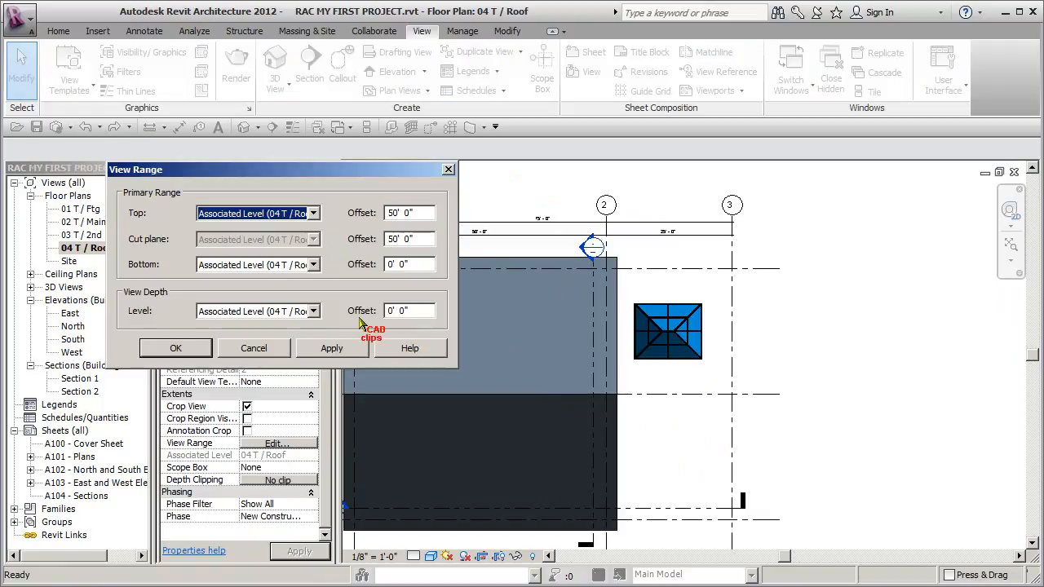
left_click(314, 265)
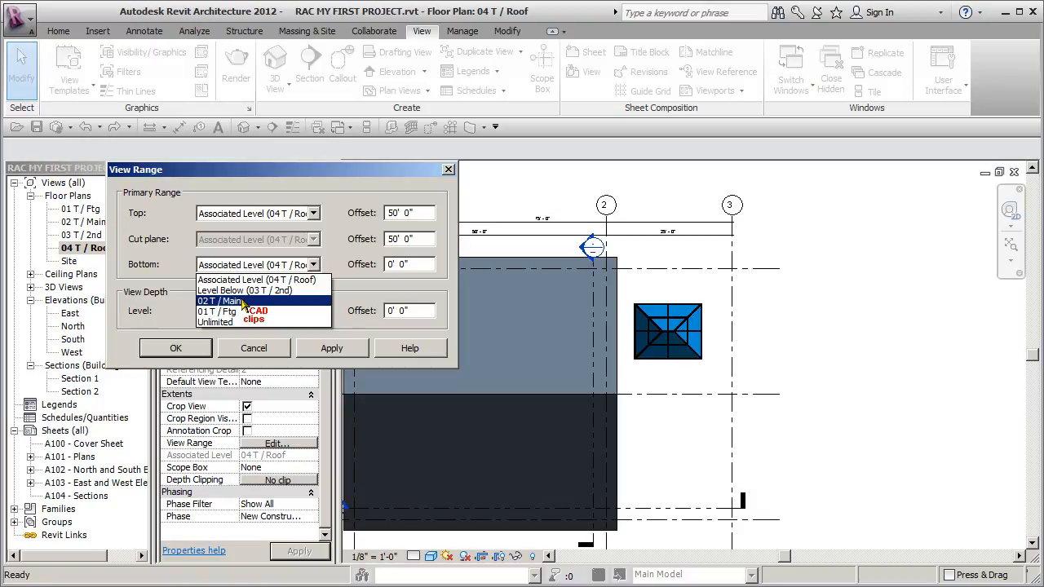
left_click(303, 280)
left_click(314, 311)
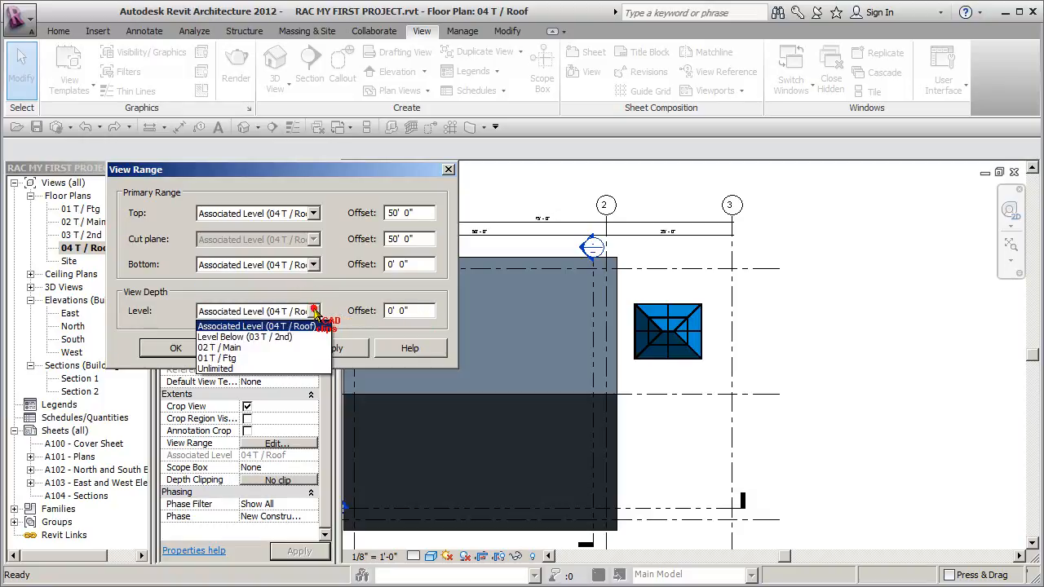
left_click(245, 336)
left_click(356, 351)
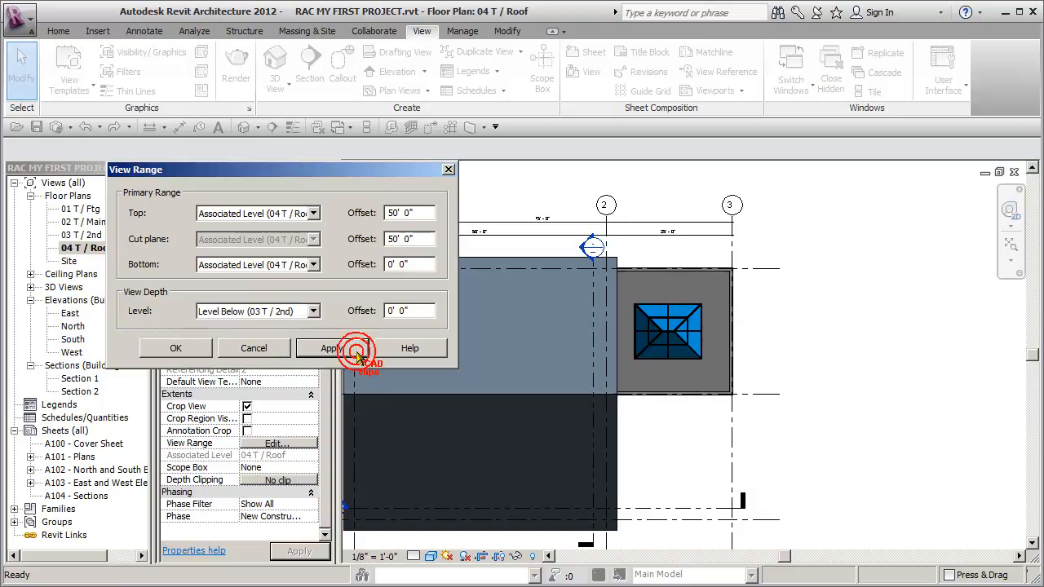
left_click(179, 347)
Hide both building section markers in the 04 T / Roof plan.
middle_click_drag(830, 326, 878, 310)
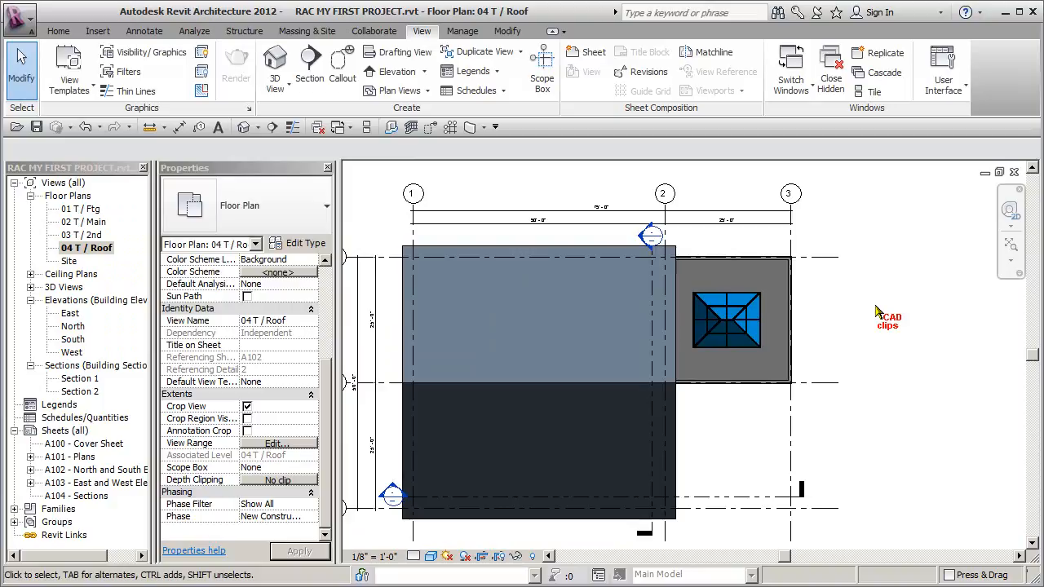
middle_click_drag(878, 311, 898, 319)
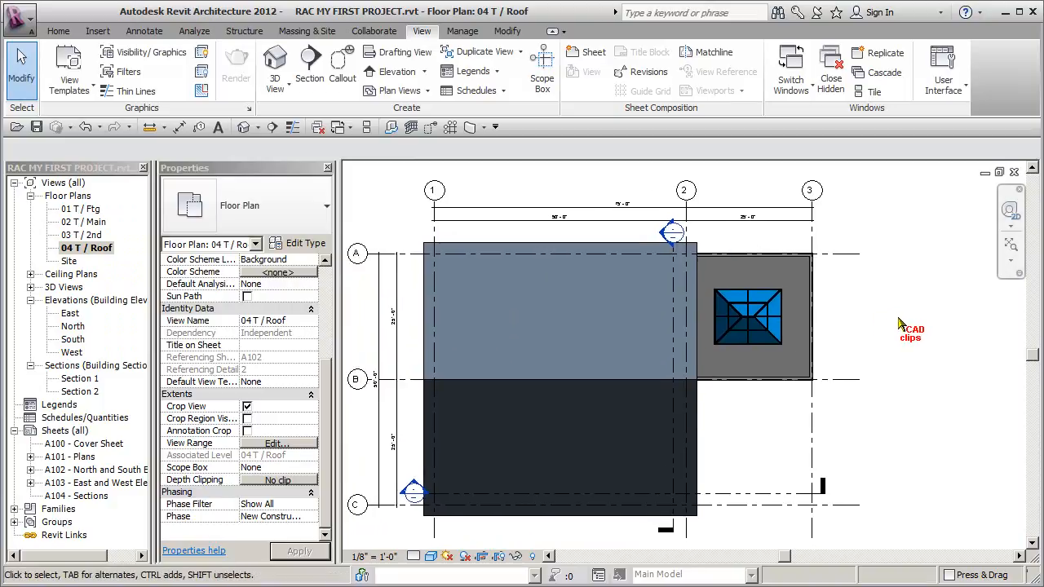
mouse_move(818, 317)
middle_mouse_down()
mouse_move(834, 305)
mouse_move(813, 309)
middle_mouse_up()
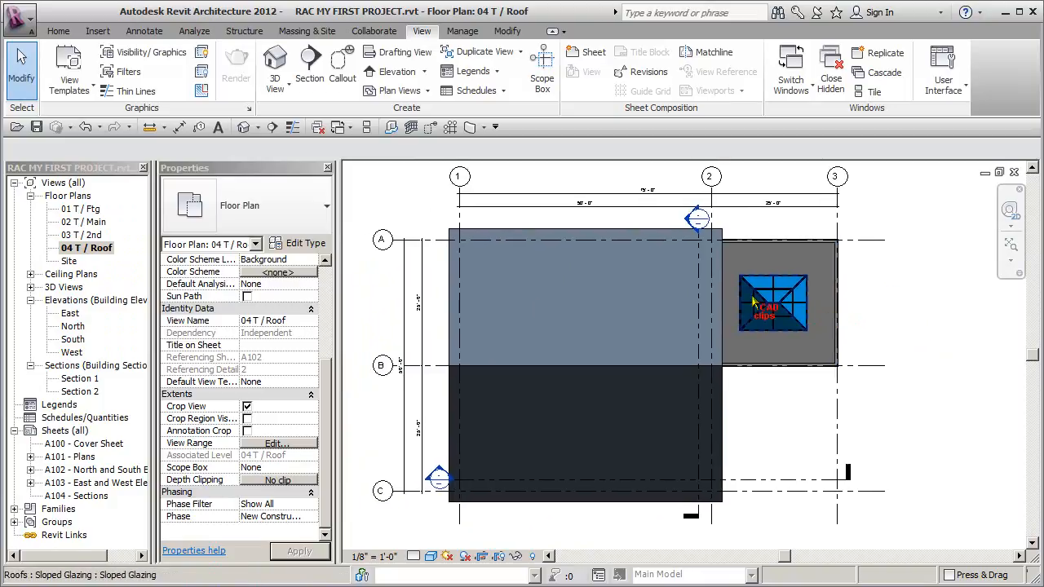
left_click(699, 300)
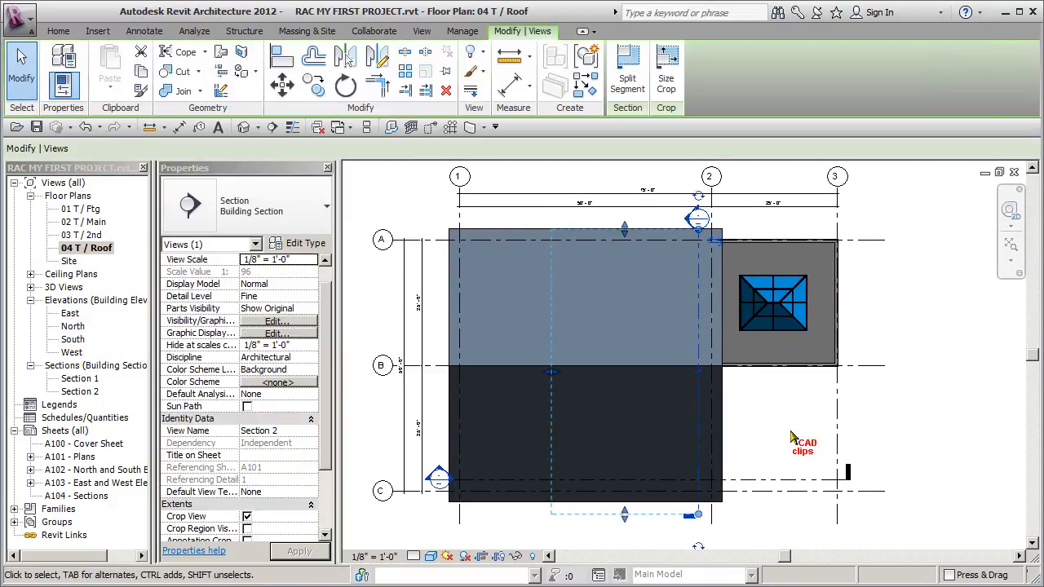
left_click(763, 480, "ctrl")
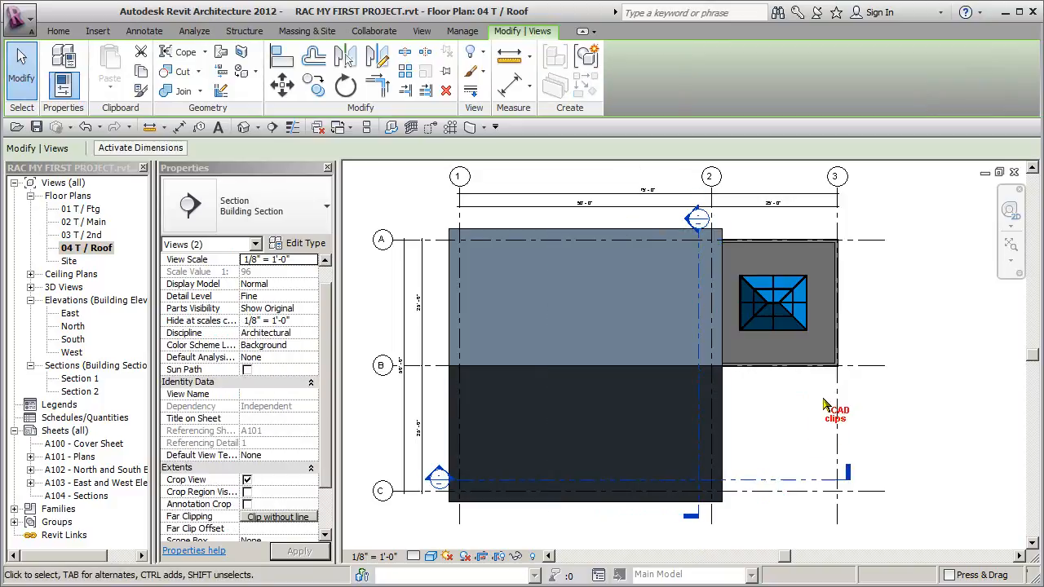
left_click(483, 52)
left_click(522, 111)
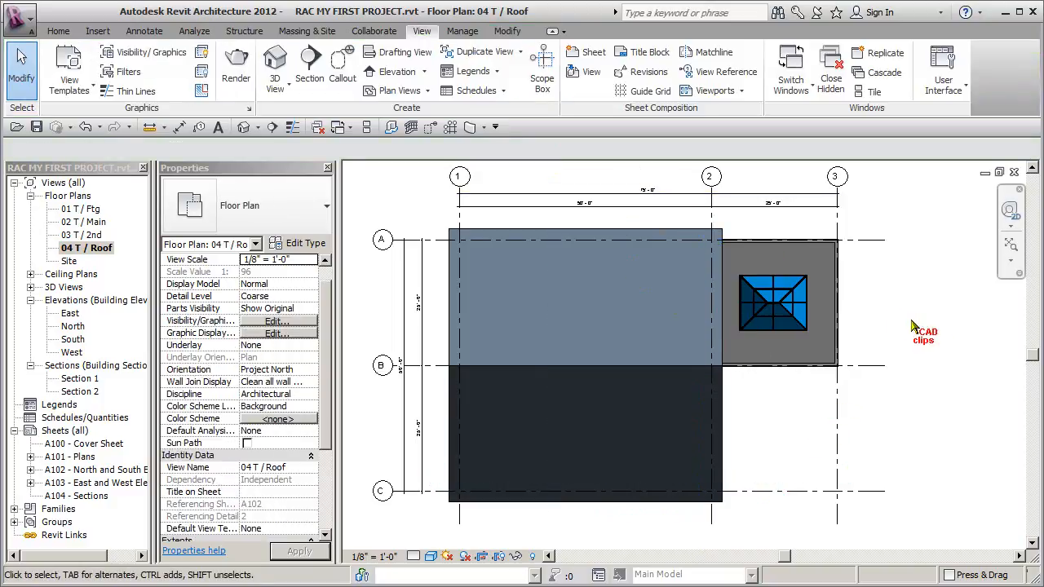
Review the Site plan and the East, North, South and West elevations in turn.
scroll(885, 336, "down", 2)
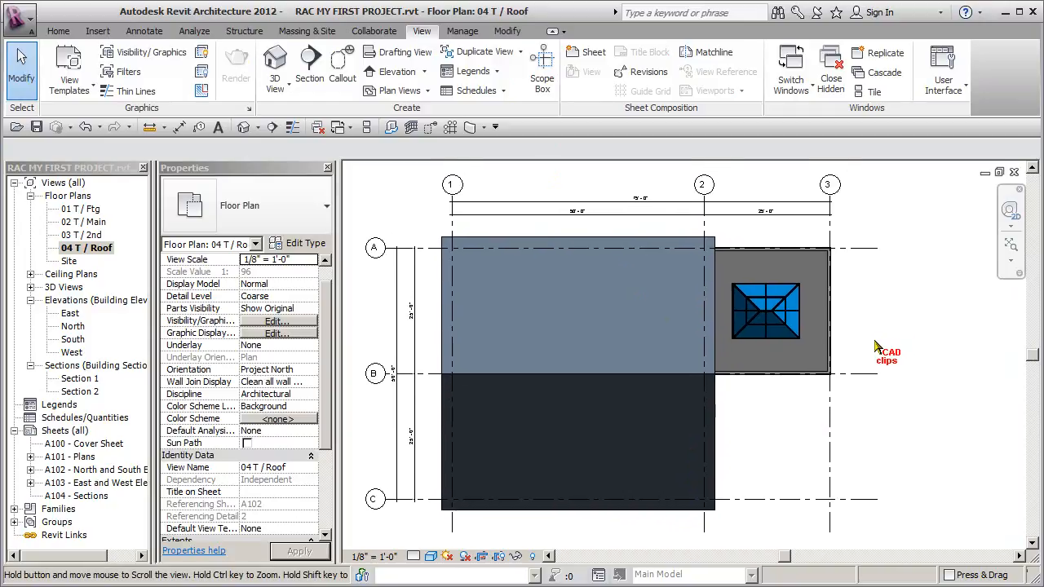
double_click(70, 262)
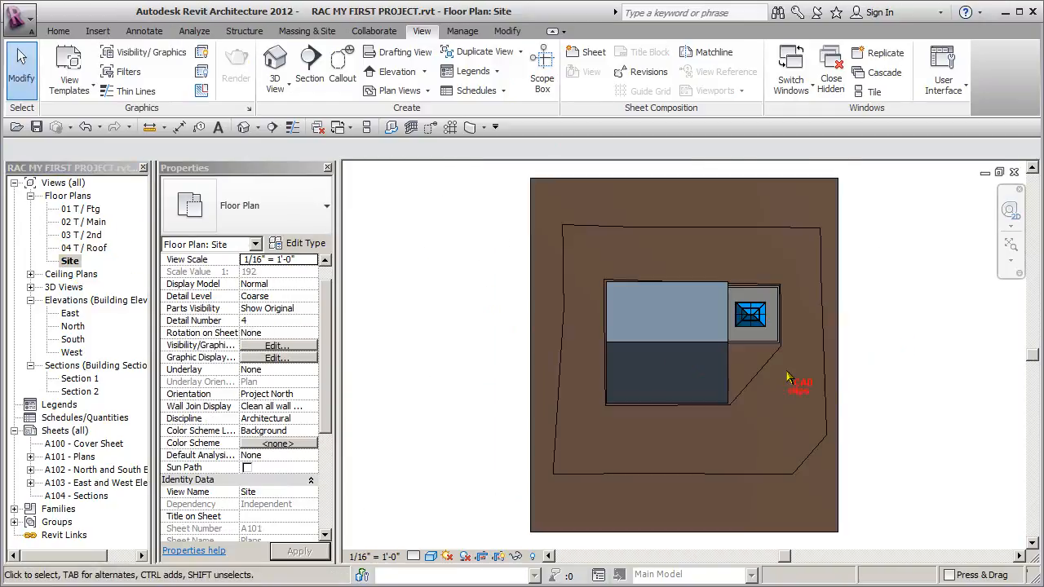
middle_click_drag(868, 374, 860, 371)
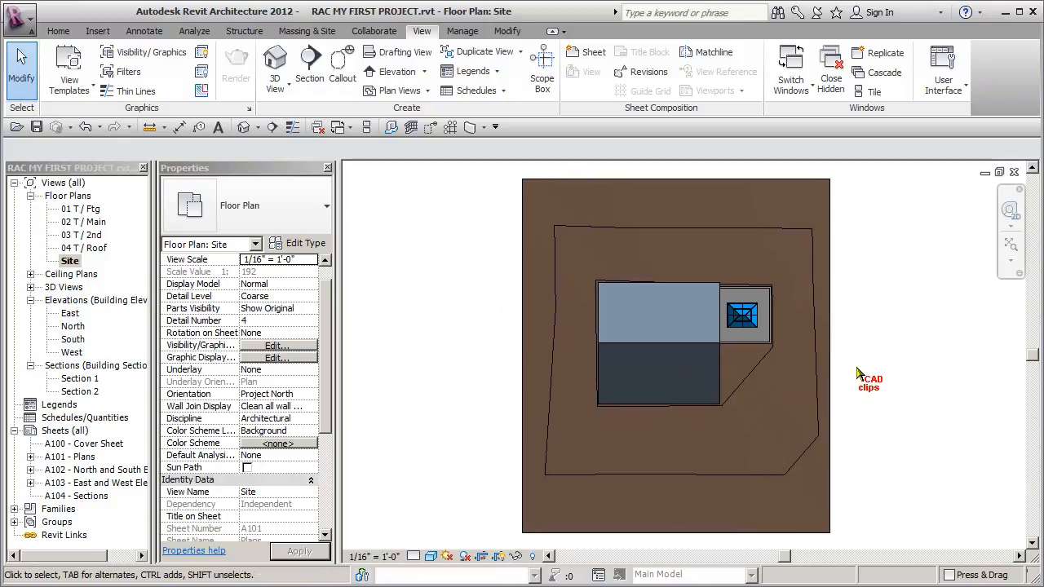
double_click(72, 315)
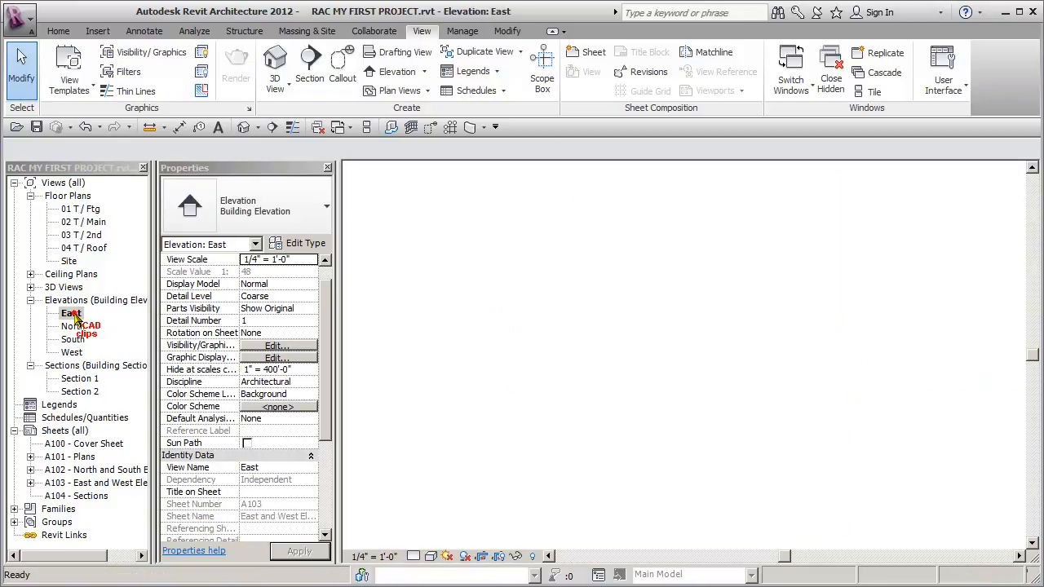
double_click(73, 326)
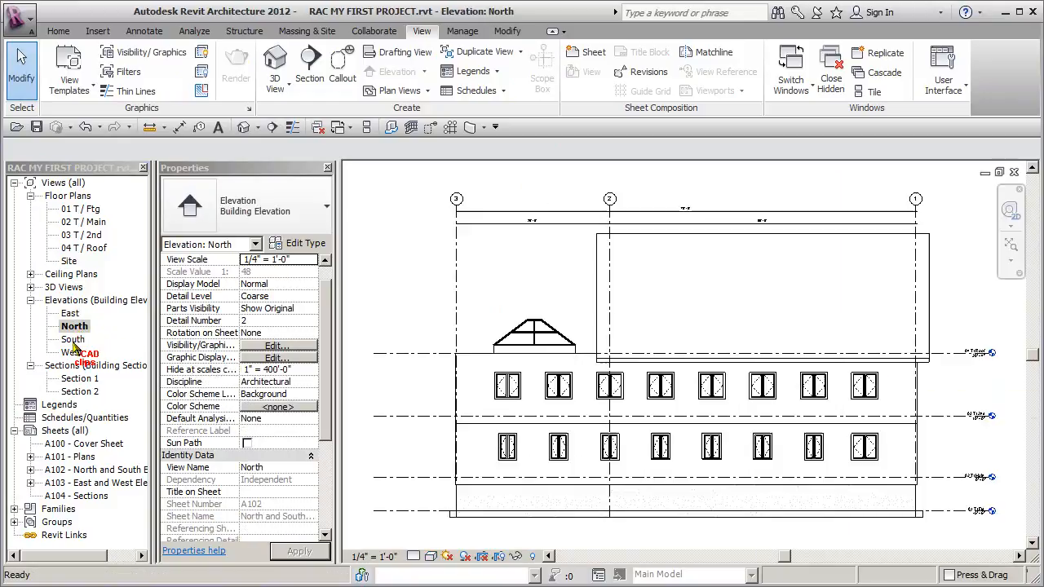
left_click(73, 339)
double_click(73, 339)
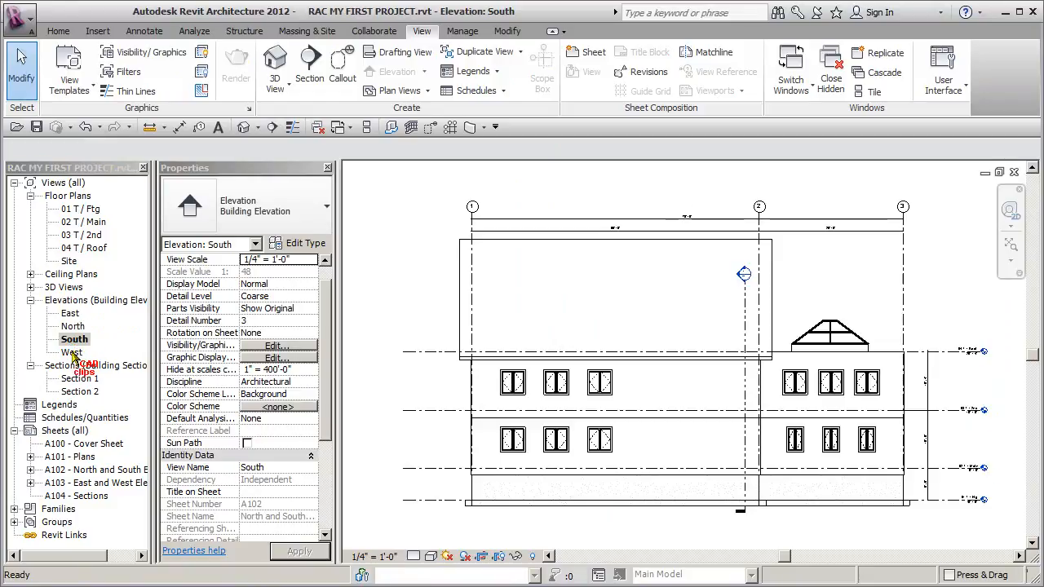
double_click(71, 352)
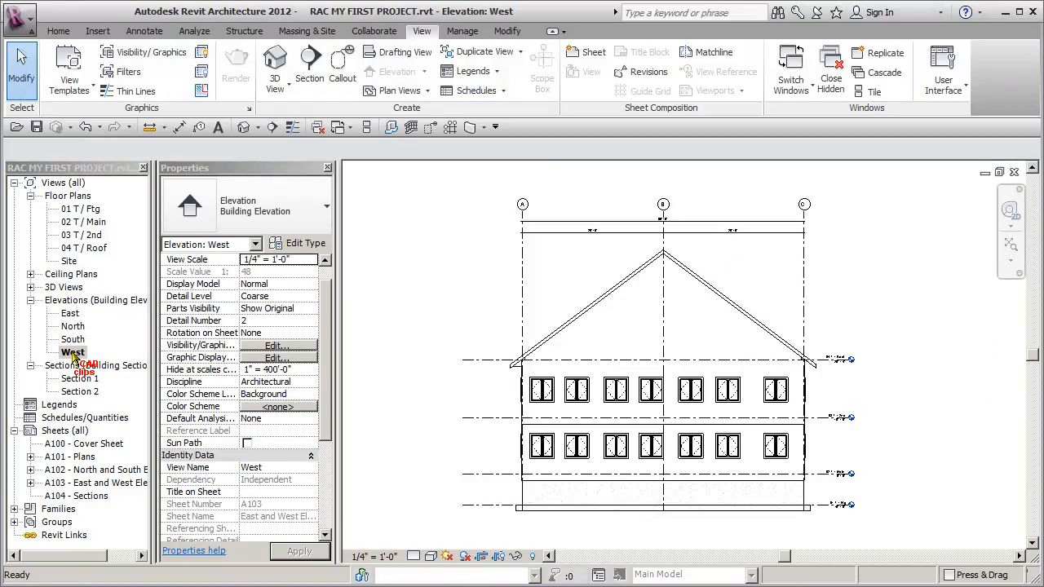
In the South elevation, copy the three upper-floor windows left of grid 2 horizontally toward grid 2 by about 22' - 6".
double_click(72, 339)
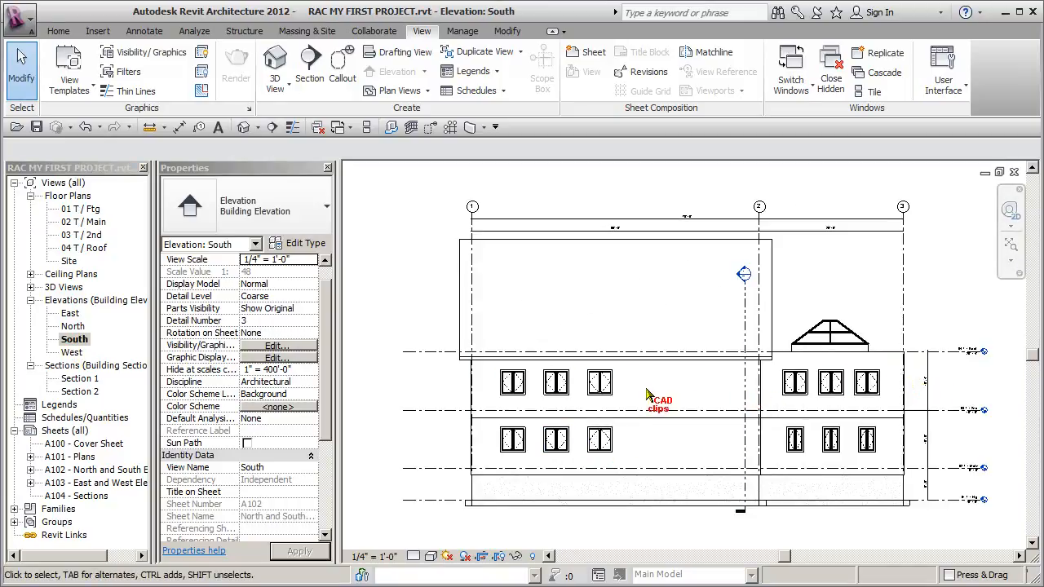
scroll(644, 399, "up", 1)
scroll(636, 401, "up", 1)
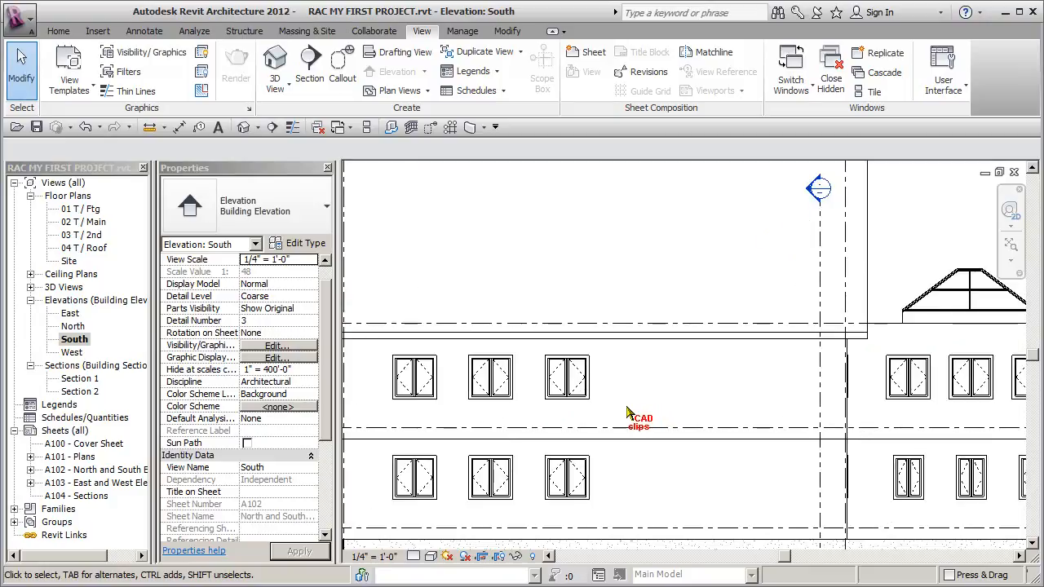
middle_click_drag(620, 412, 636, 412)
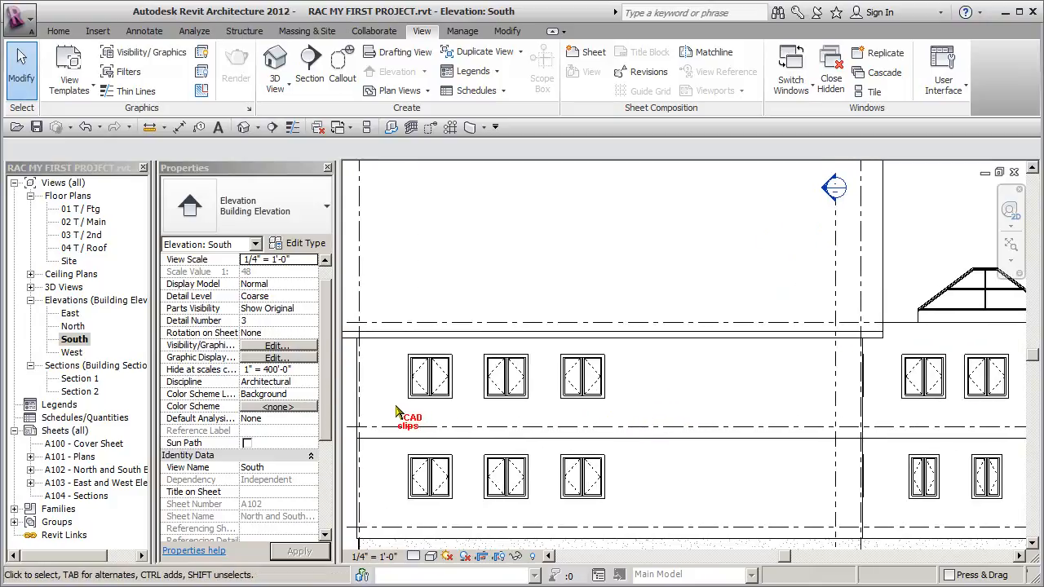
left_click_drag(581, 371, 635, 375)
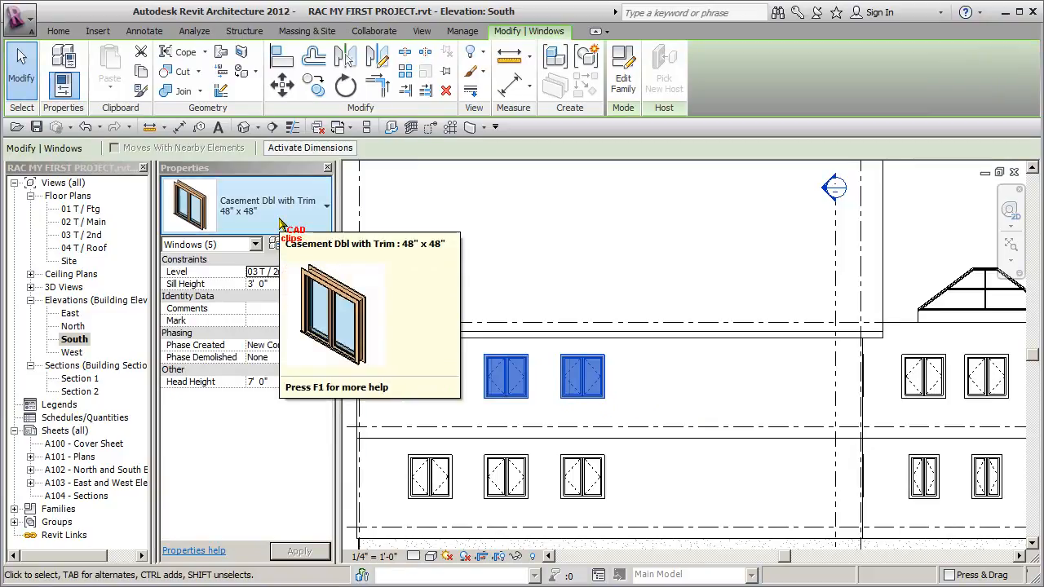
left_click(314, 85)
left_click(427, 379)
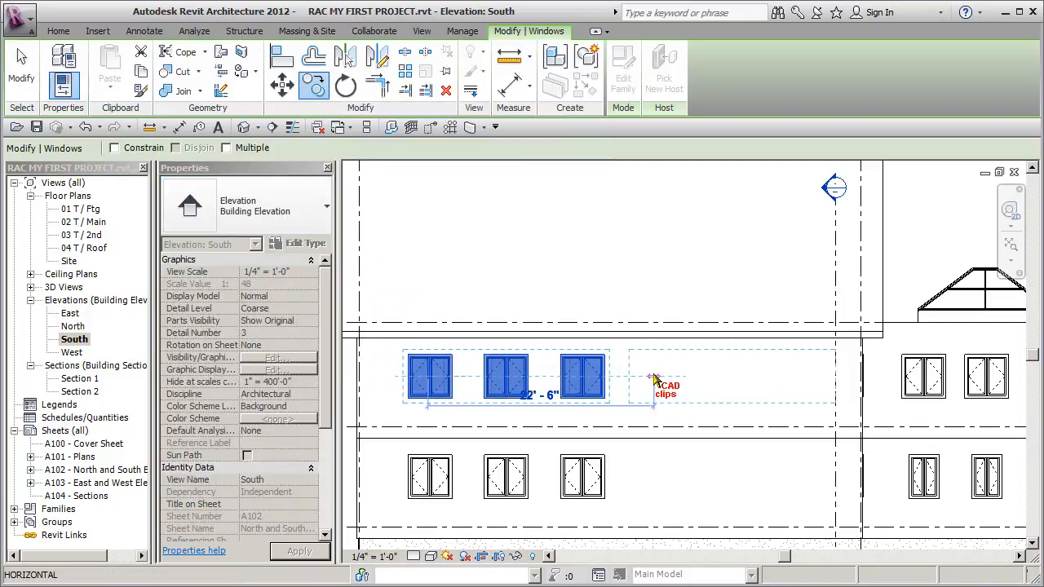
left_click(622, 398)
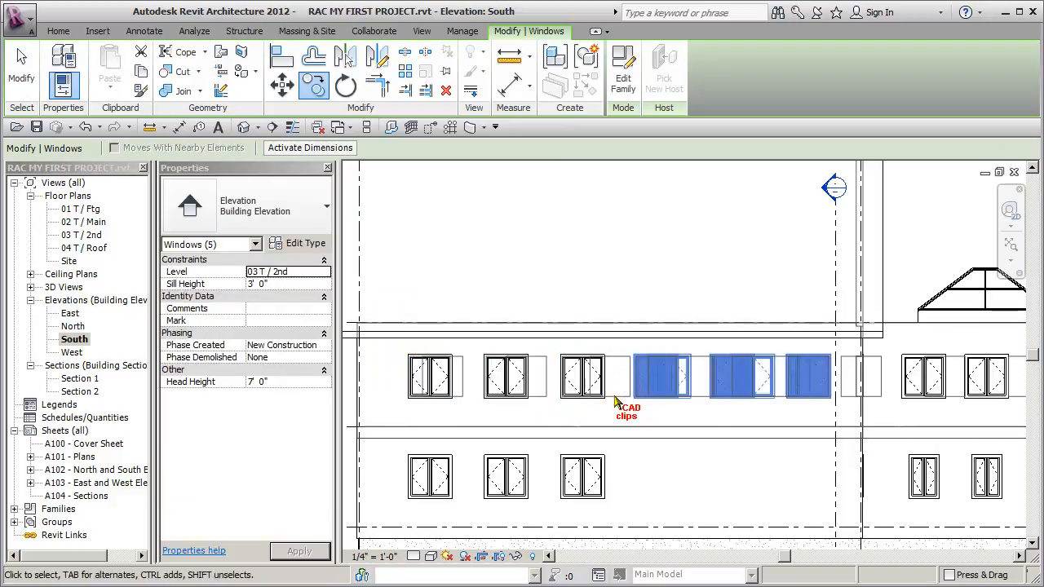
left_click(626, 271)
scroll(685, 384, "down", 2)
middle_click_drag(707, 441, 701, 441)
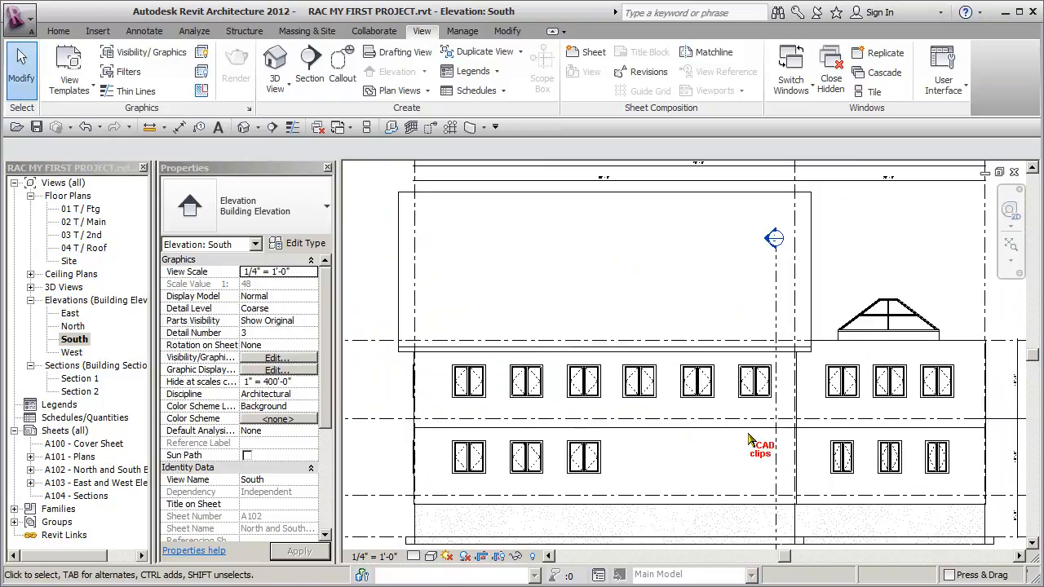
scroll(748, 439, "up", 1)
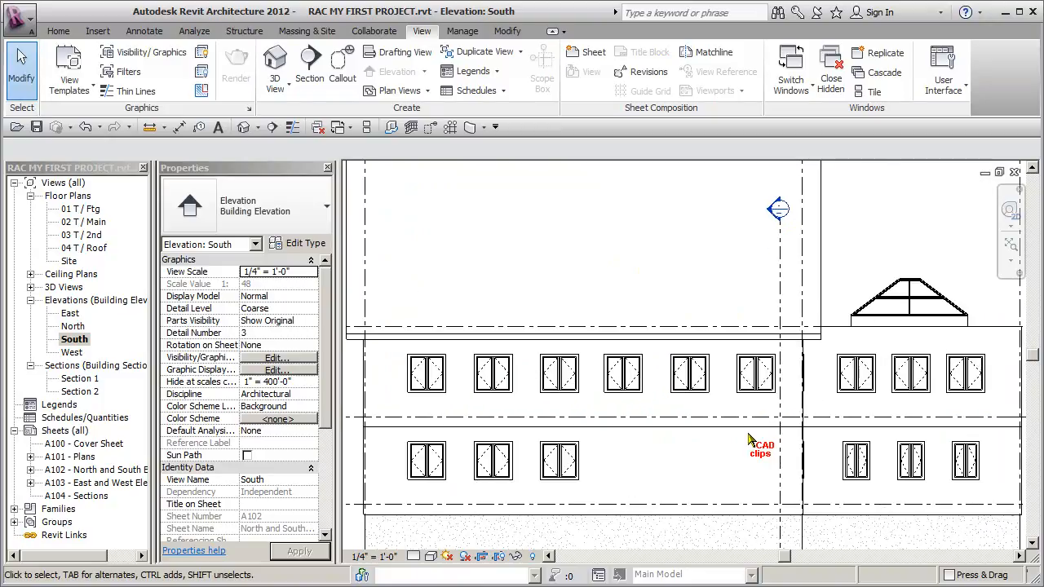
Open the 03 T / 2nd floor plan at the window dimensions along the south wall.
double_click(82, 235)
middle_click_drag(701, 432, 700, 353)
scroll(601, 449, "up", 3)
Try to extend the south wall's window dimension string with witness lines at the centres of the three copied windows.
left_click(570, 445)
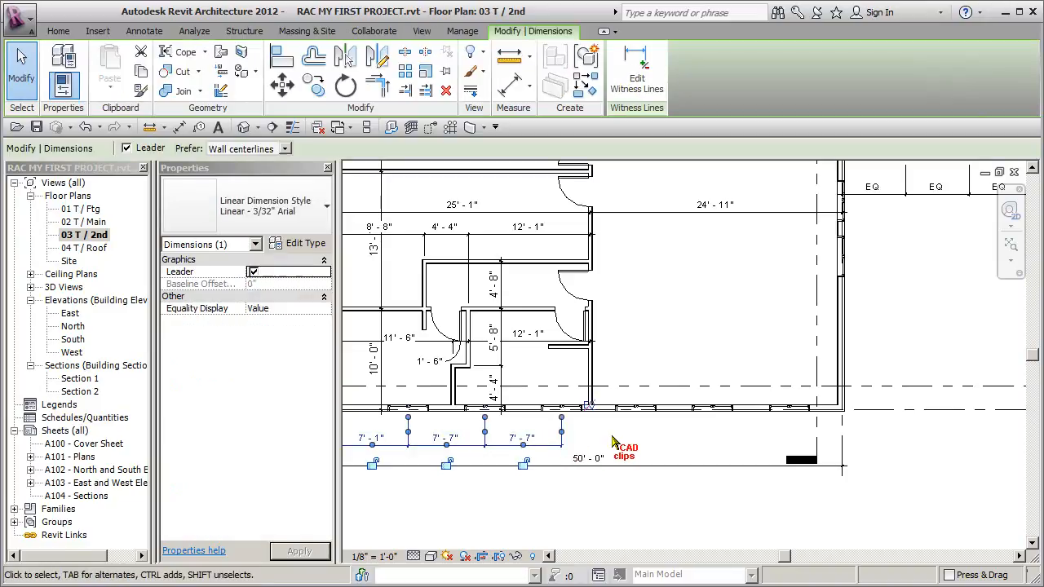
left_click(646, 77)
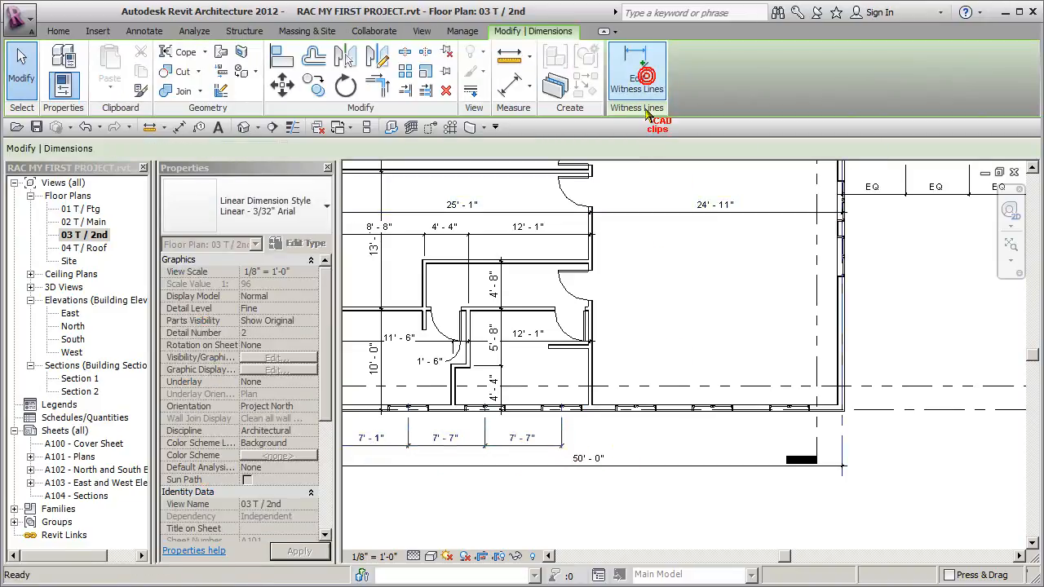
left_click(714, 408)
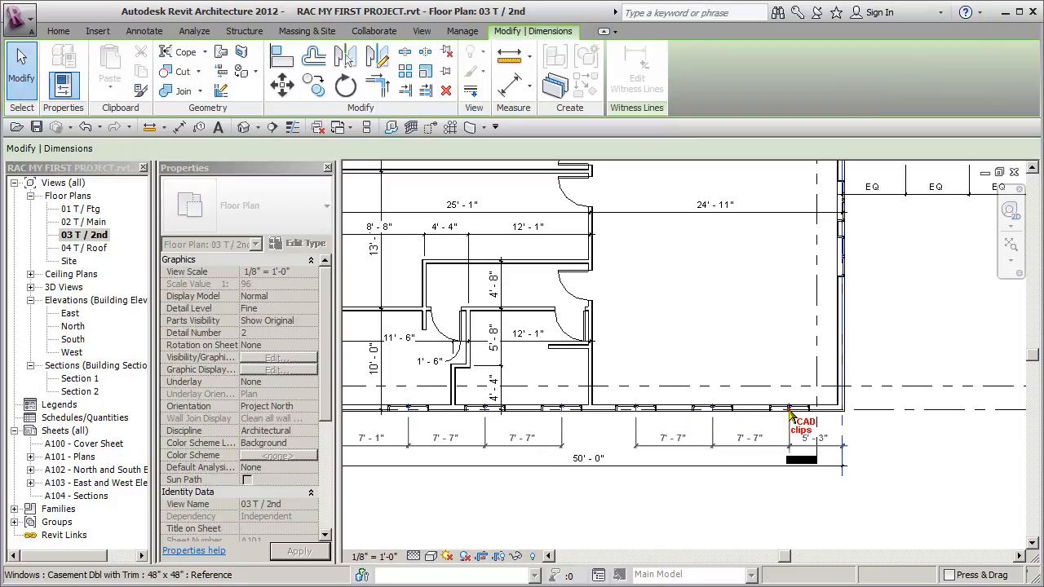
left_click(579, 456)
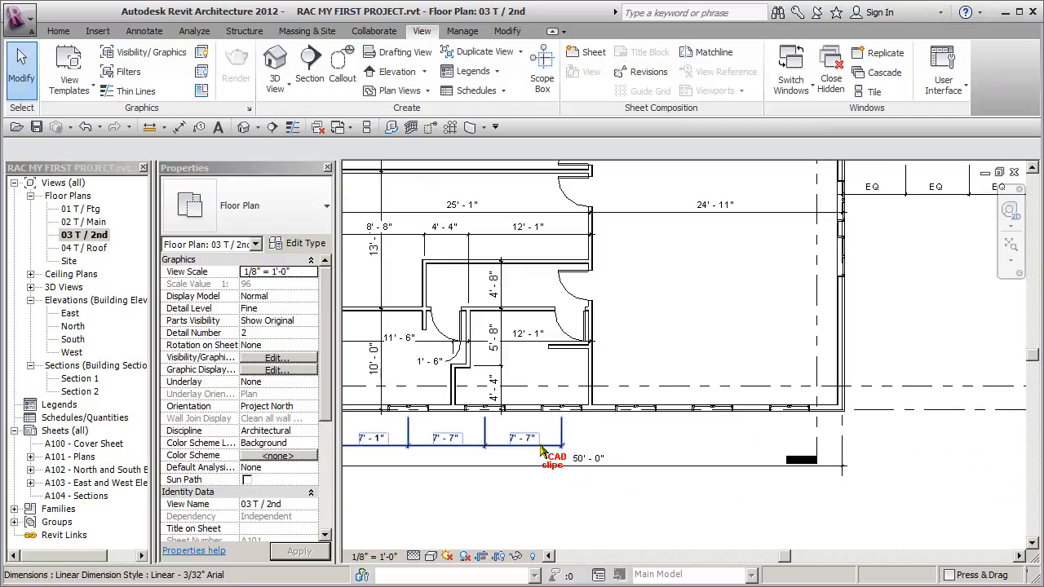
left_click(562, 455)
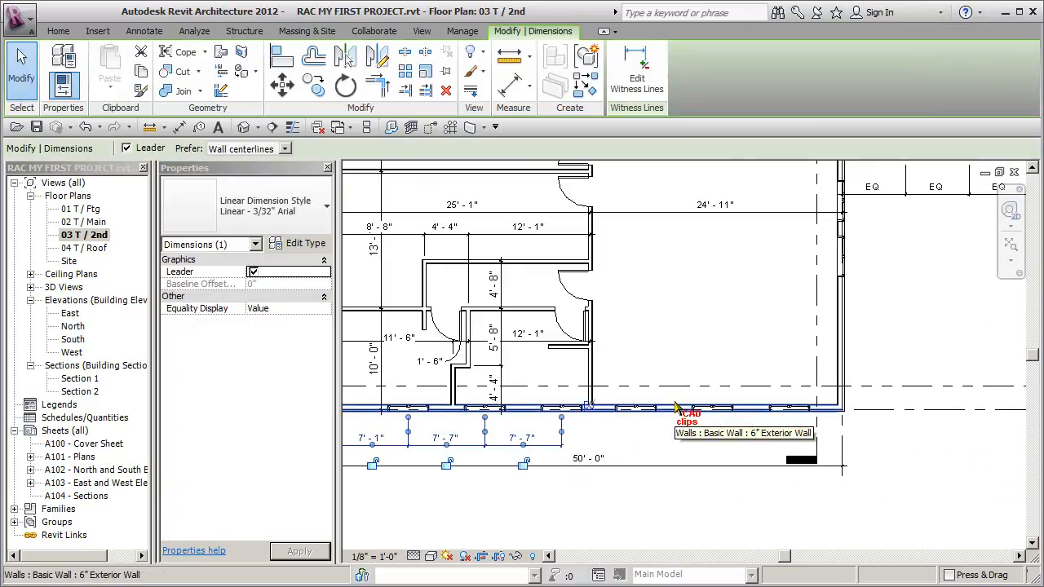
left_click(637, 67)
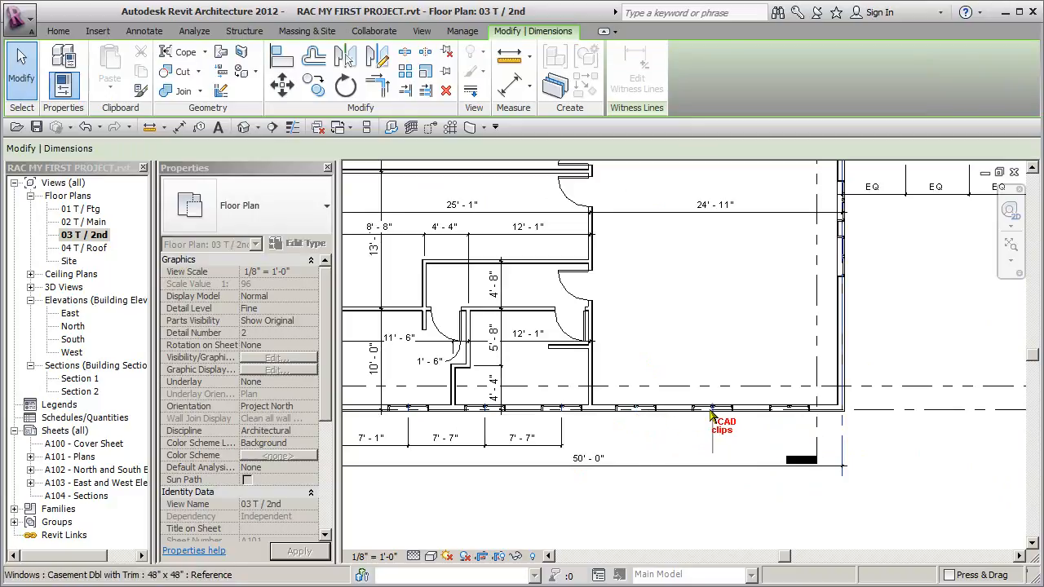
left_click(711, 411)
left_click(793, 410)
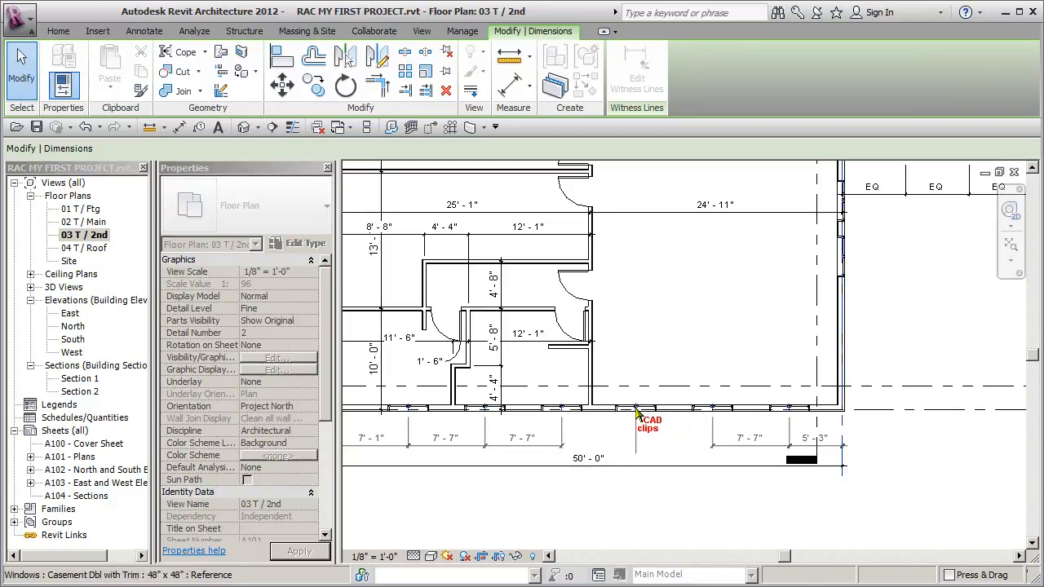
left_click(658, 462)
scroll(585, 455, "up", 3)
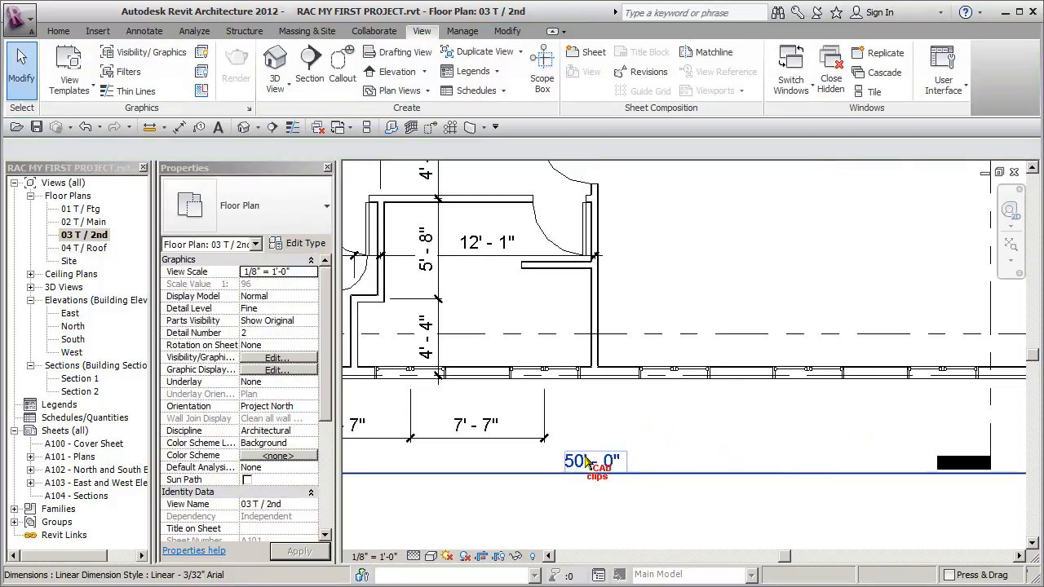
left_click(534, 436)
scroll(563, 454, "down", 3)
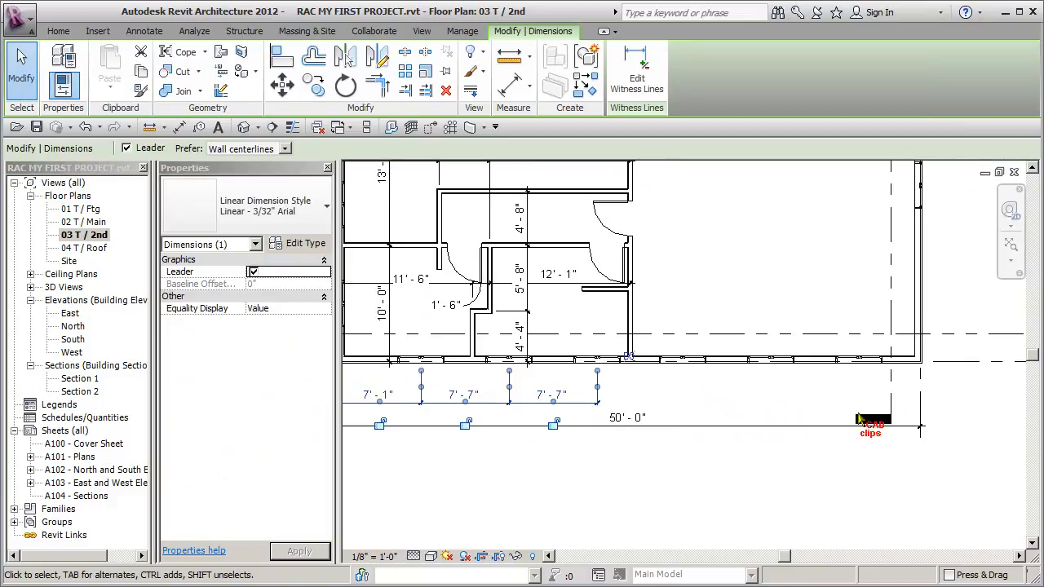
left_click(806, 433)
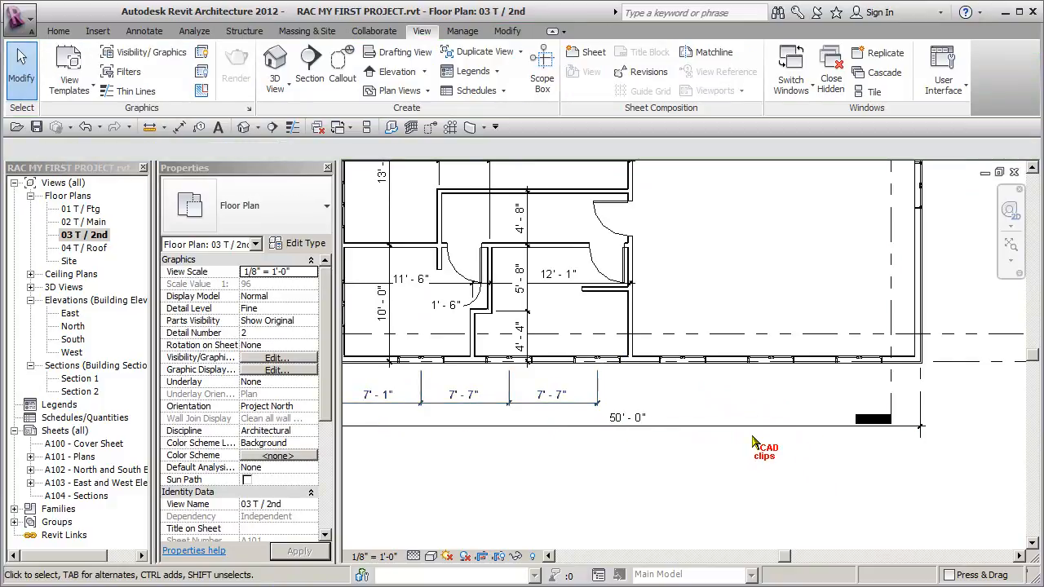
Move the 50' - 0" overall dimension farther from the south wall and delete the existing window dimension string.
left_click_drag(673, 432, 616, 482)
left_click(596, 407)
middle_click_drag(607, 422, 649, 426)
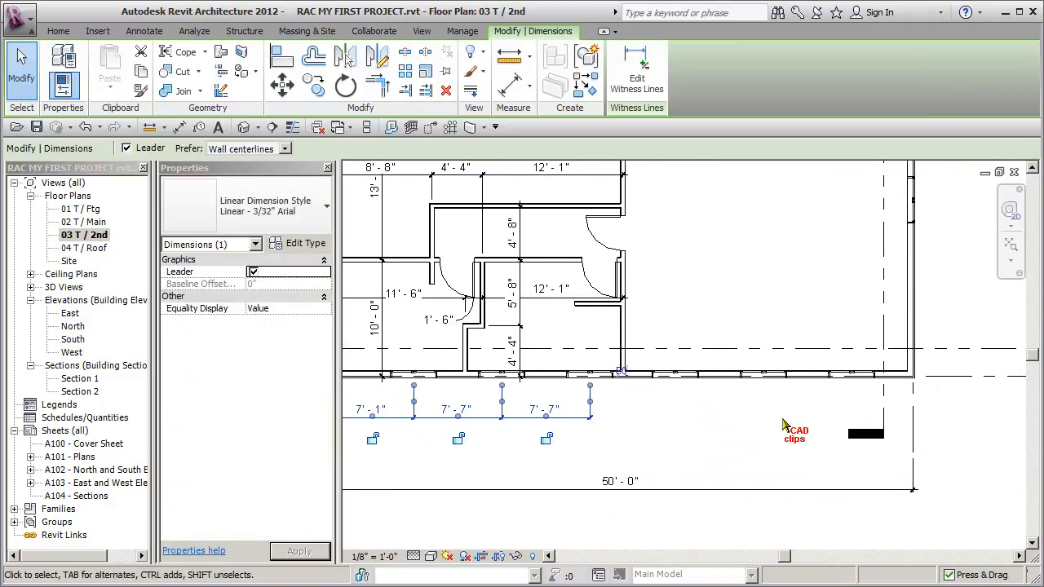
key("Delete")
middle_click_drag(622, 424, 723, 422)
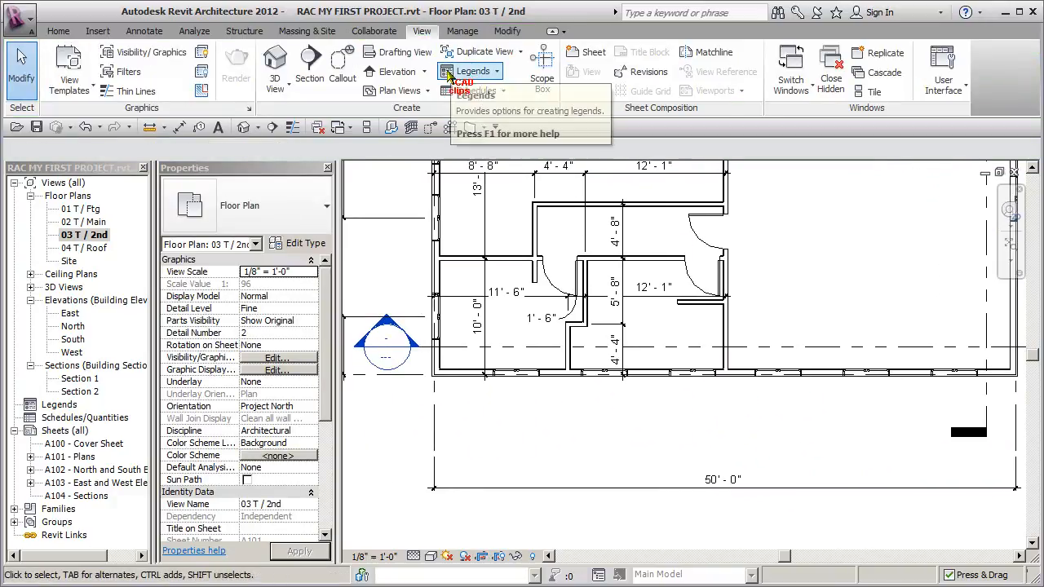
Place an aligned dimension string between the grid lines at both ends of the south wall, through the centres of all six windows.
left_click(180, 127)
left_click(432, 429)
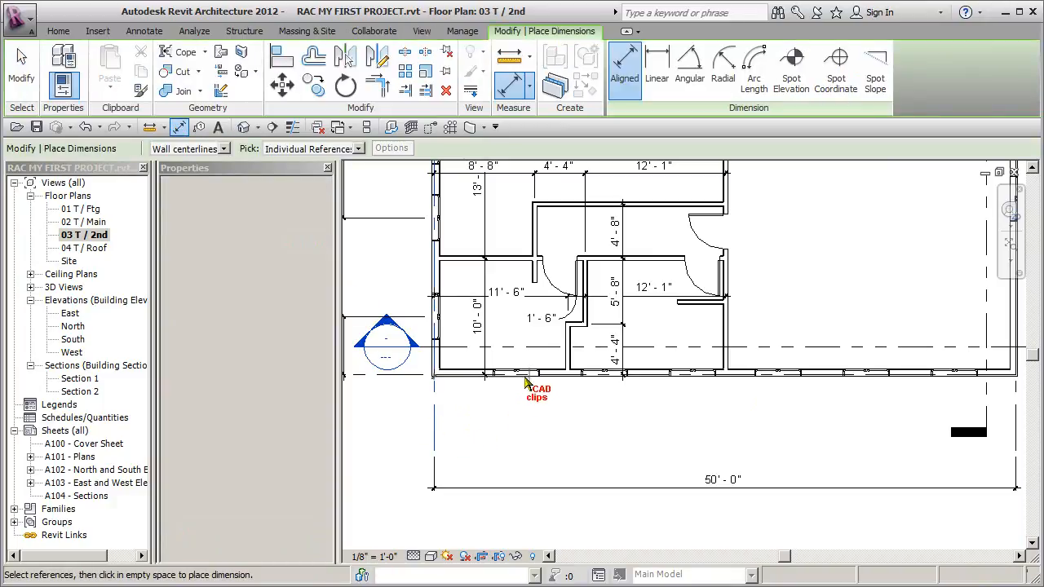
left_click(512, 374)
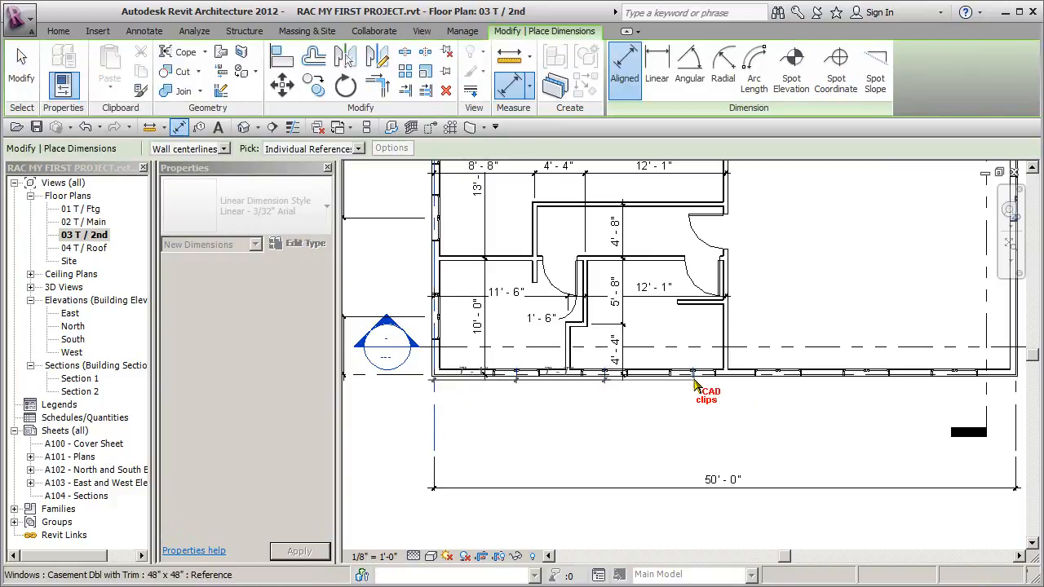
left_click(779, 374)
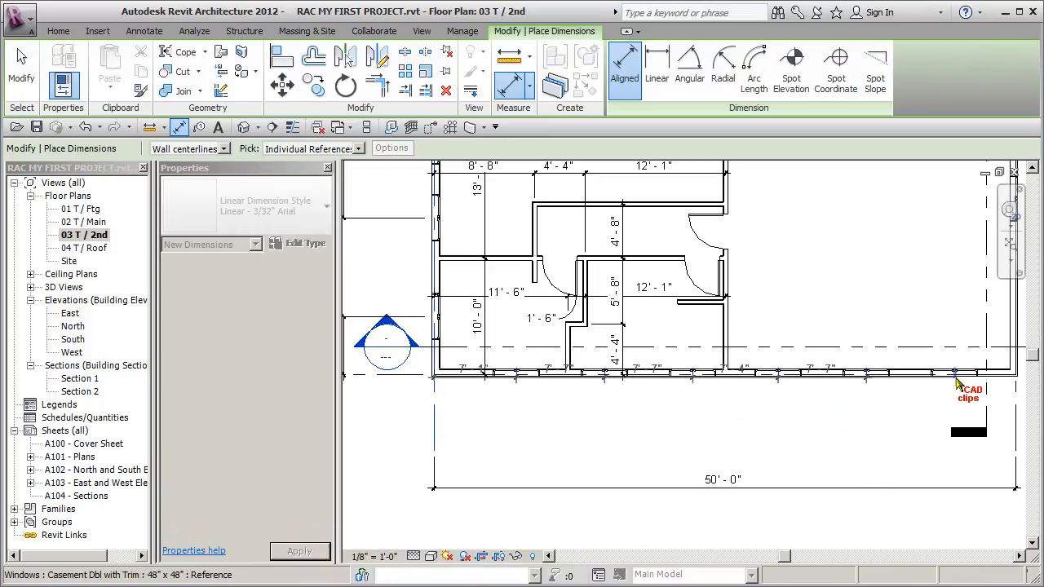
middle_click_drag(946, 423, 799, 427)
left_click(868, 413)
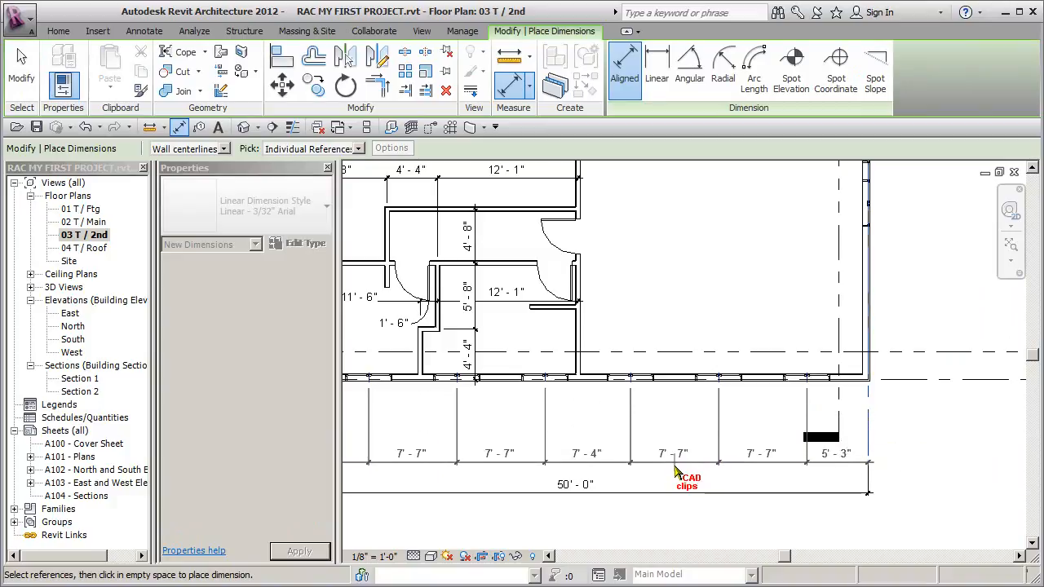
left_click(670, 436)
middle_click_drag(673, 461, 743, 465)
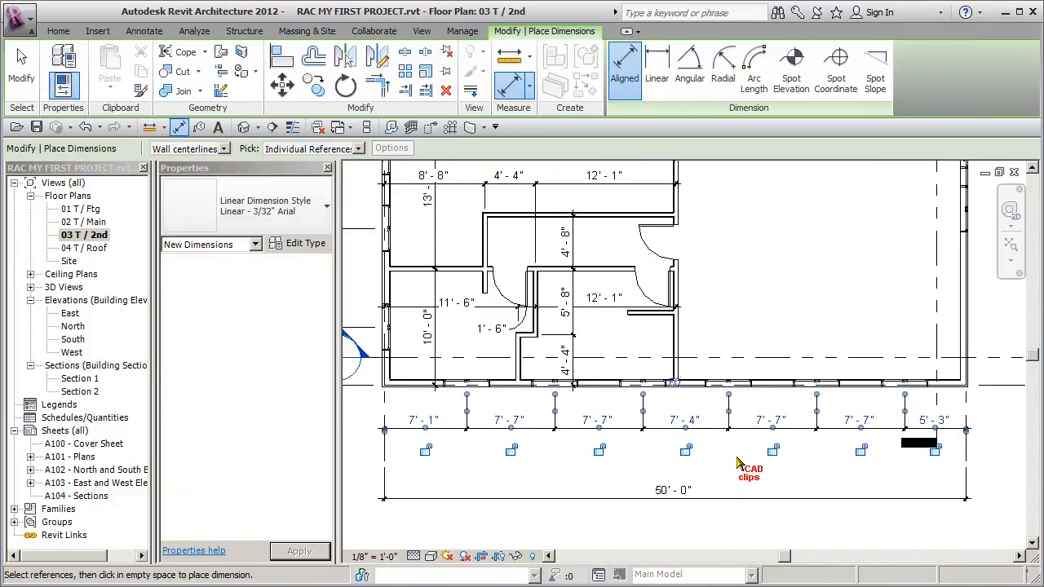
Apply the EQ equality constraint to the new window dimension string so the six south wall windows are spaced equally.
left_click(675, 391)
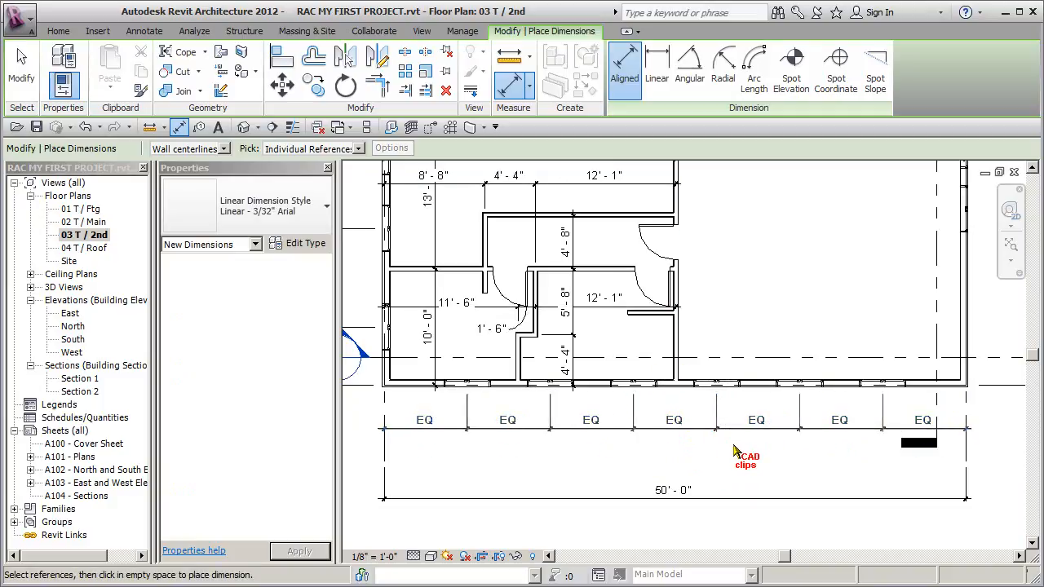
key("Escape")
key("Escape")
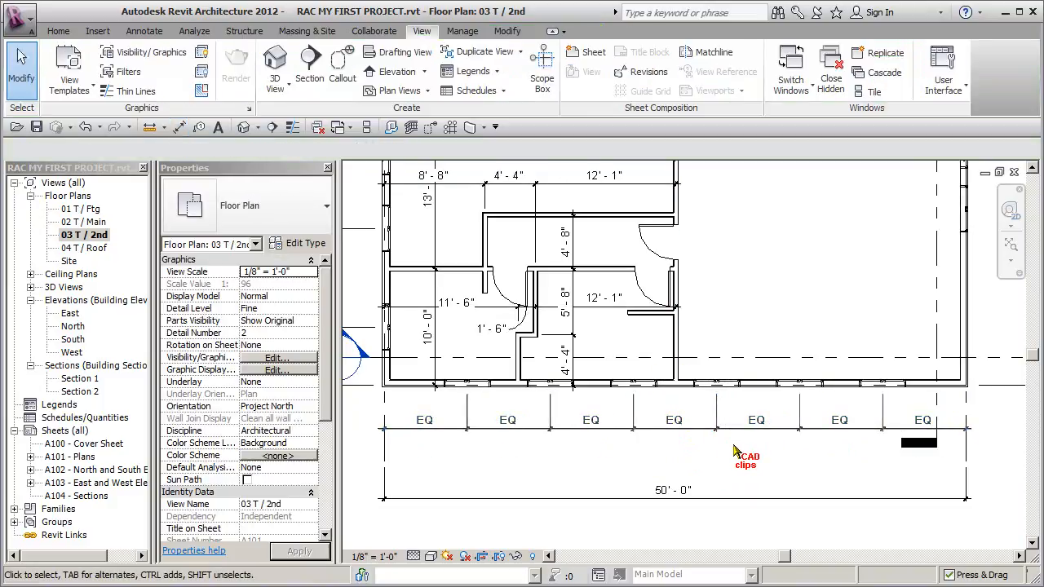
scroll(620, 416, "up", 2)
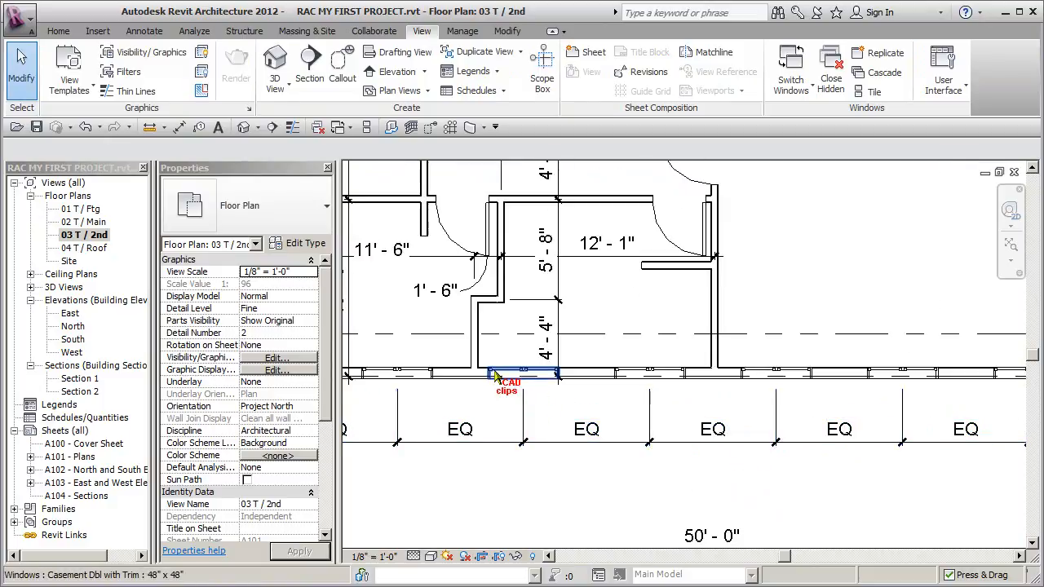
scroll(631, 454, "down", 1)
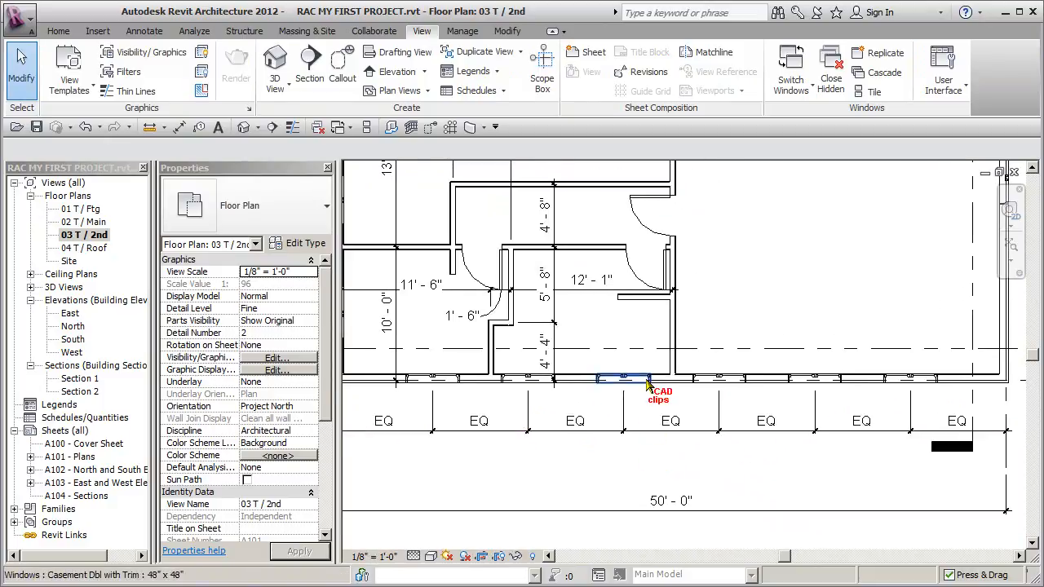
scroll(613, 415, "down", 1)
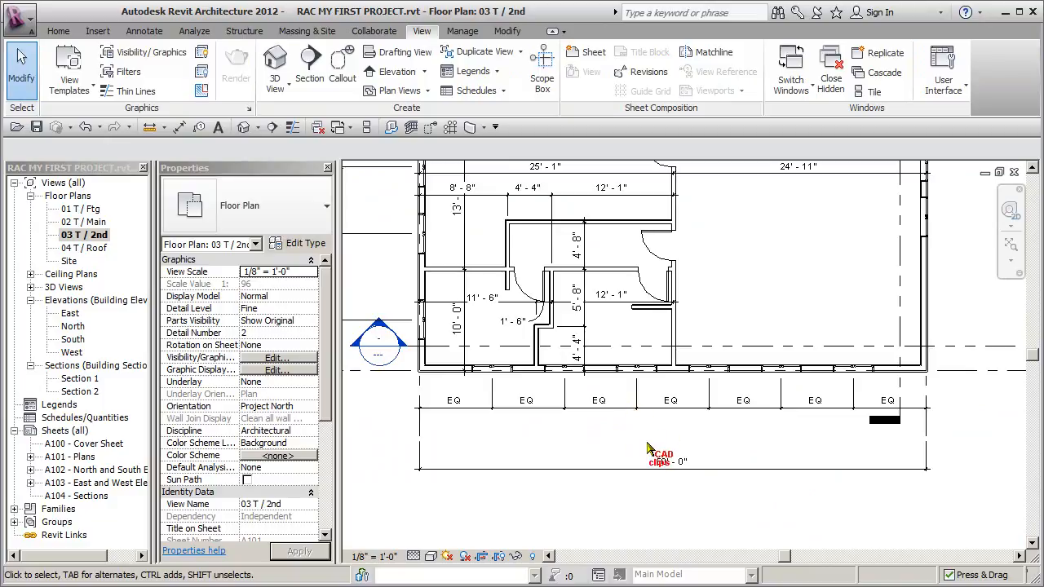
Move the EQ dimension string farther from the south wall and bring the 50' - 0" overall dimension closer to it.
left_click_drag(656, 420, 658, 451)
left_click(899, 420)
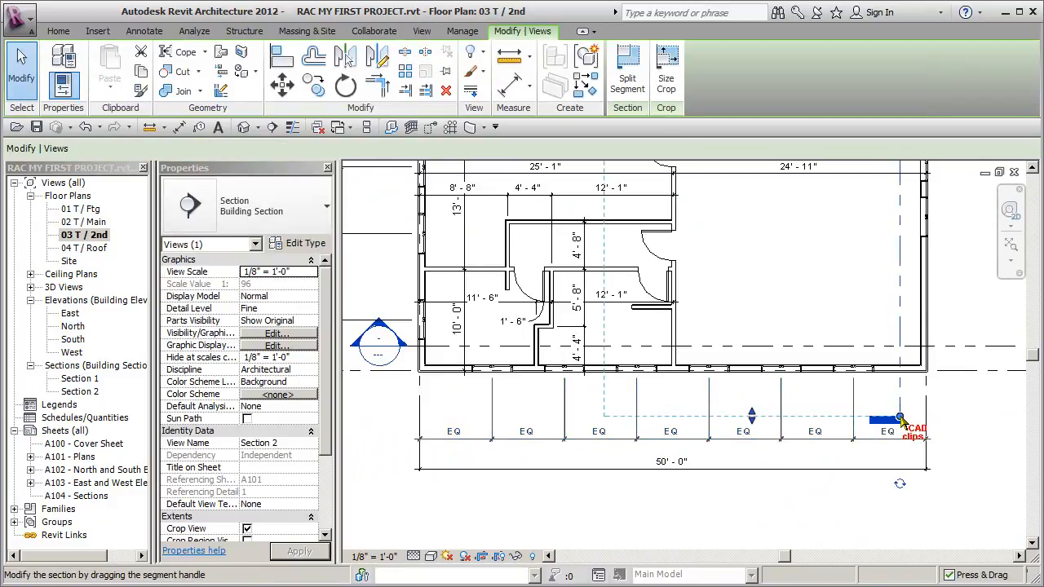
left_click(792, 472)
left_click_drag(791, 472, 785, 461)
left_click(730, 492)
scroll(623, 499, "down", 2)
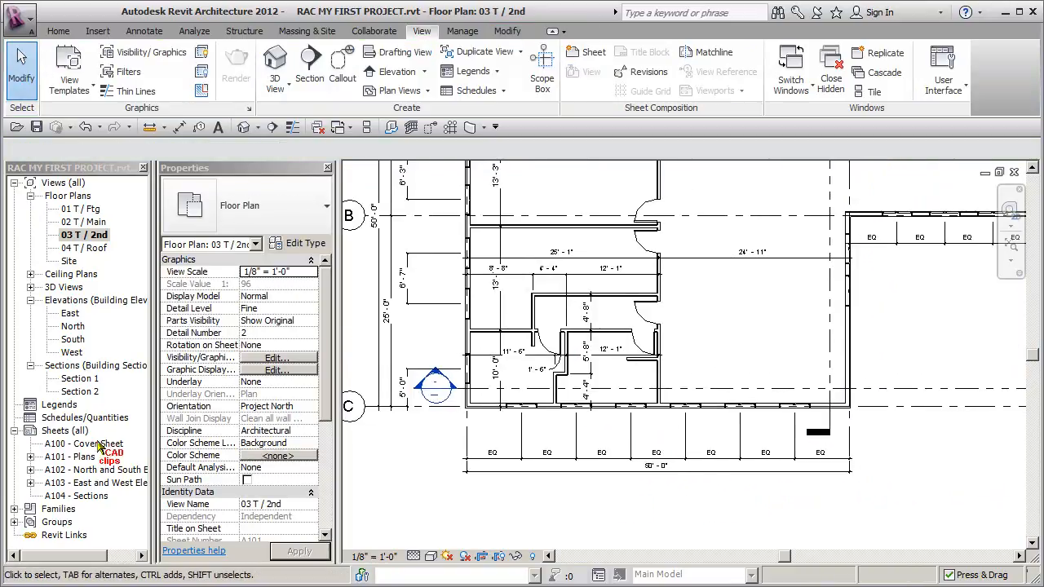
In the South elevation, align the westernmost lower-floor window's centre with the upper-floor window above it and lock the alignment.
double_click(73, 339)
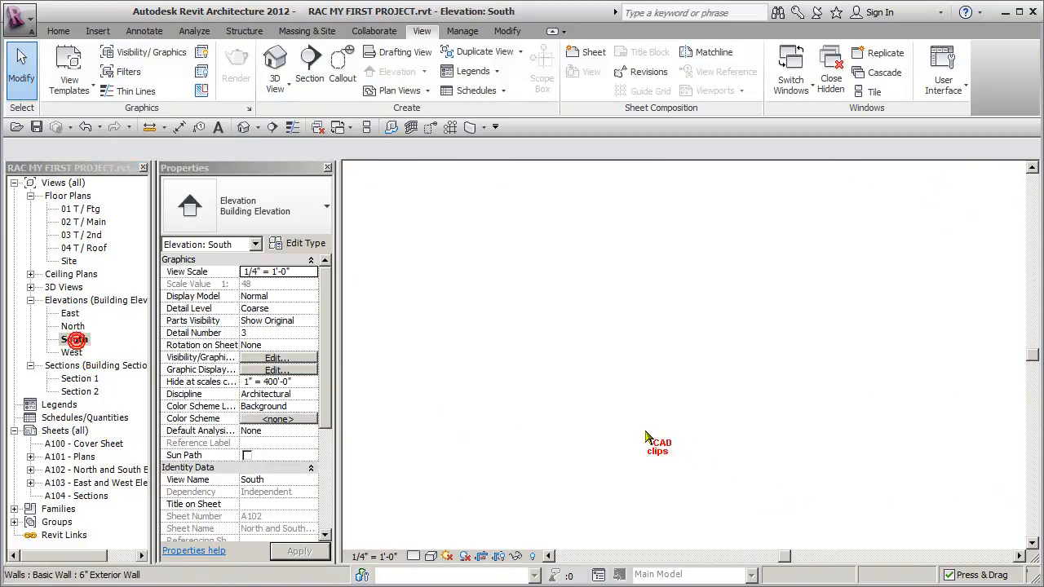
middle_click_drag(689, 452, 748, 455)
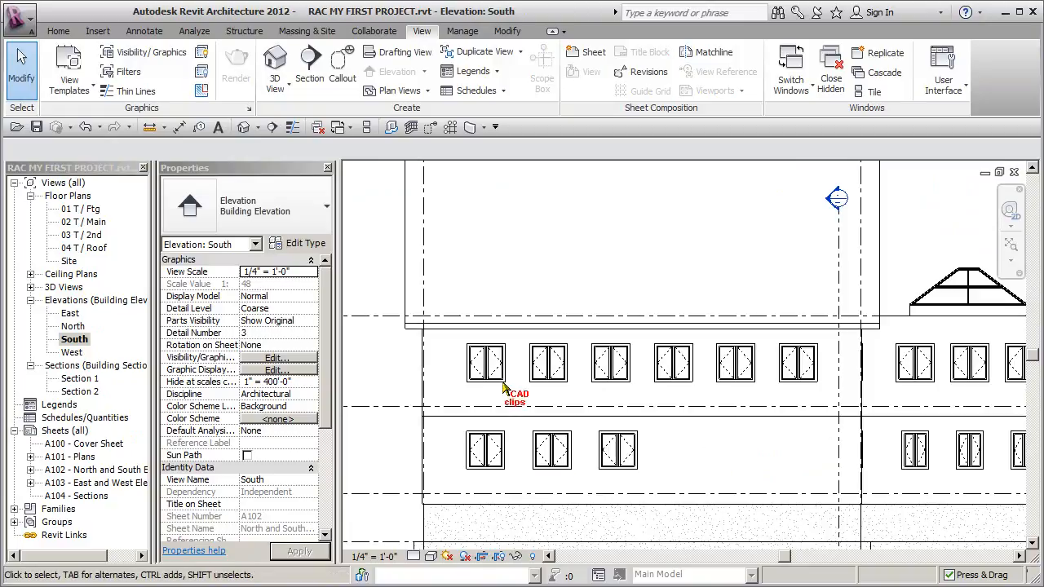
scroll(622, 419, "up", 2)
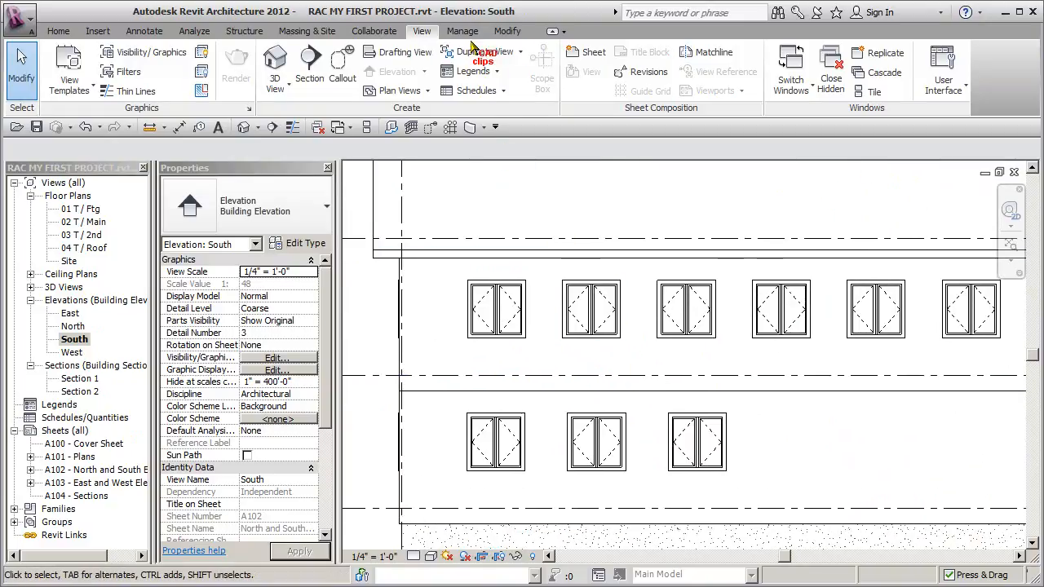
left_click(506, 33)
left_click(285, 59)
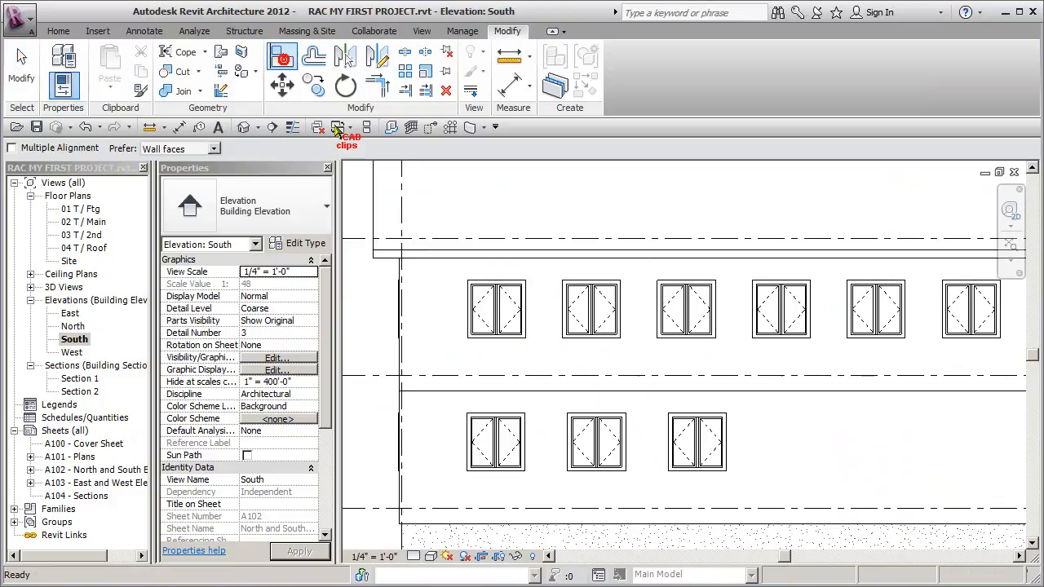
left_click(498, 304)
left_click(498, 469)
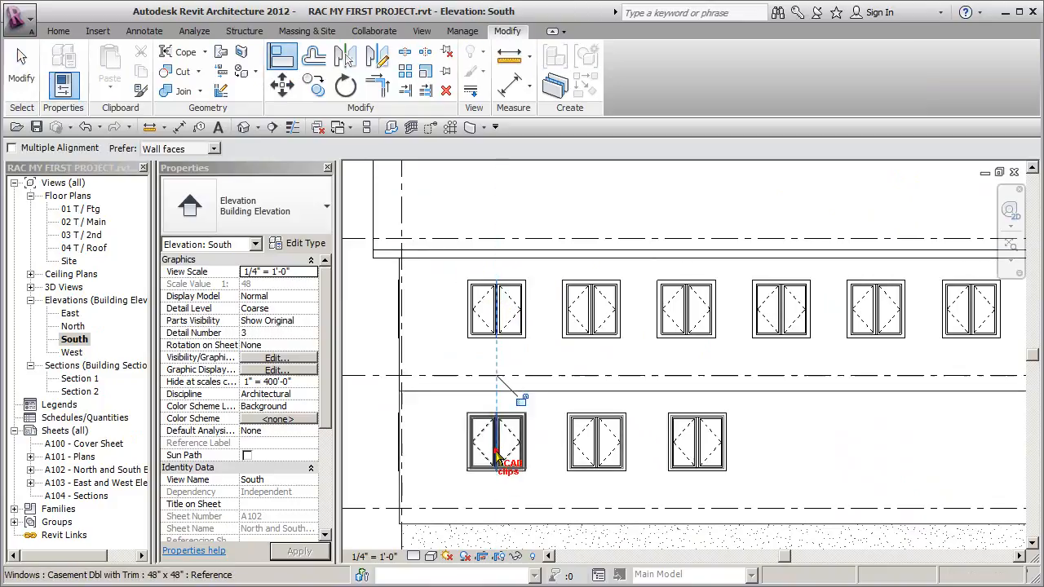
left_click(521, 399)
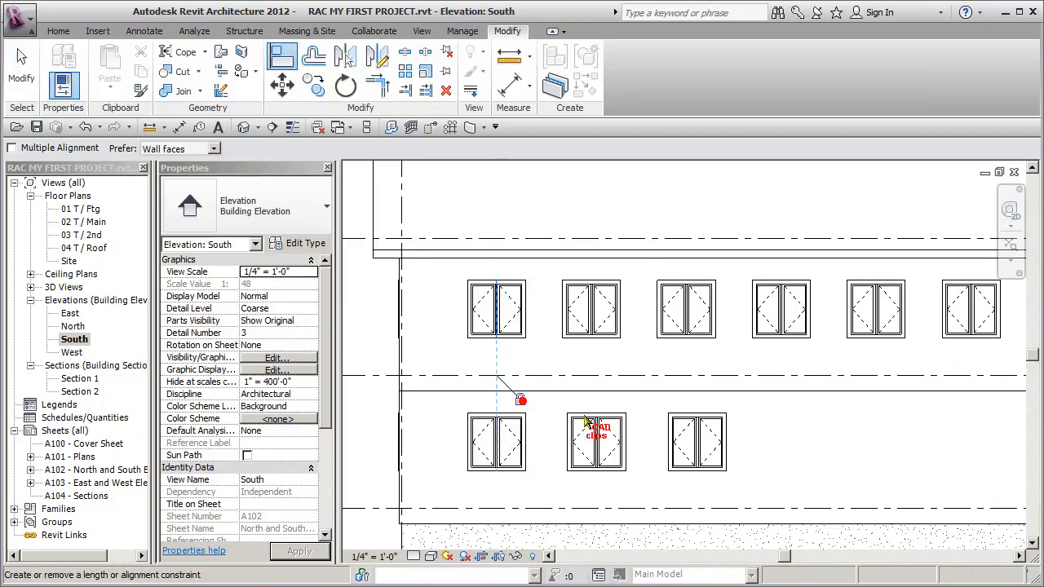
Align the second and third lower-floor windows' centres with the upper-floor windows above them, locking the alignments.
left_click(593, 311)
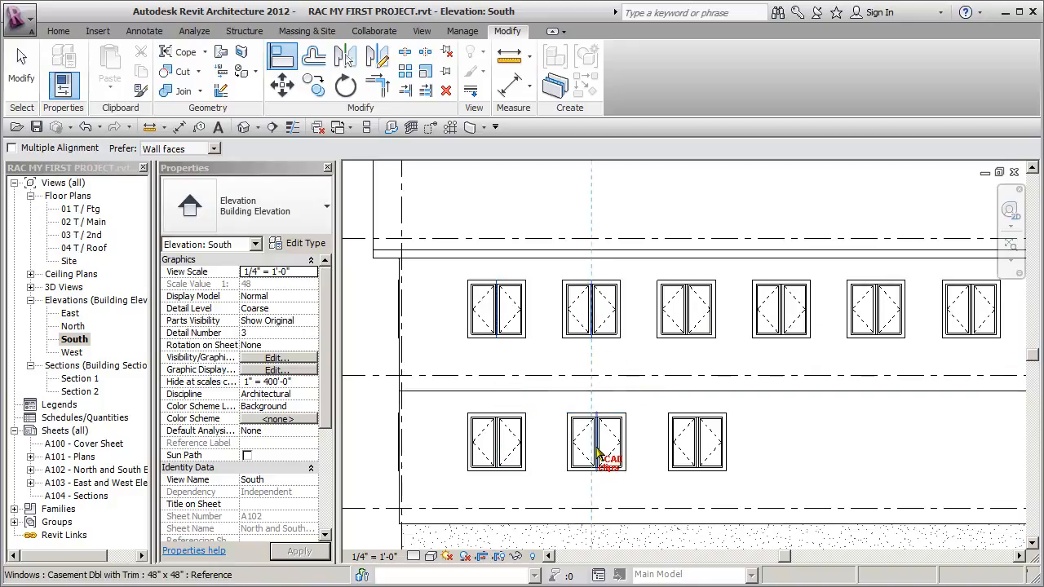
left_click(599, 455)
left_click(616, 400)
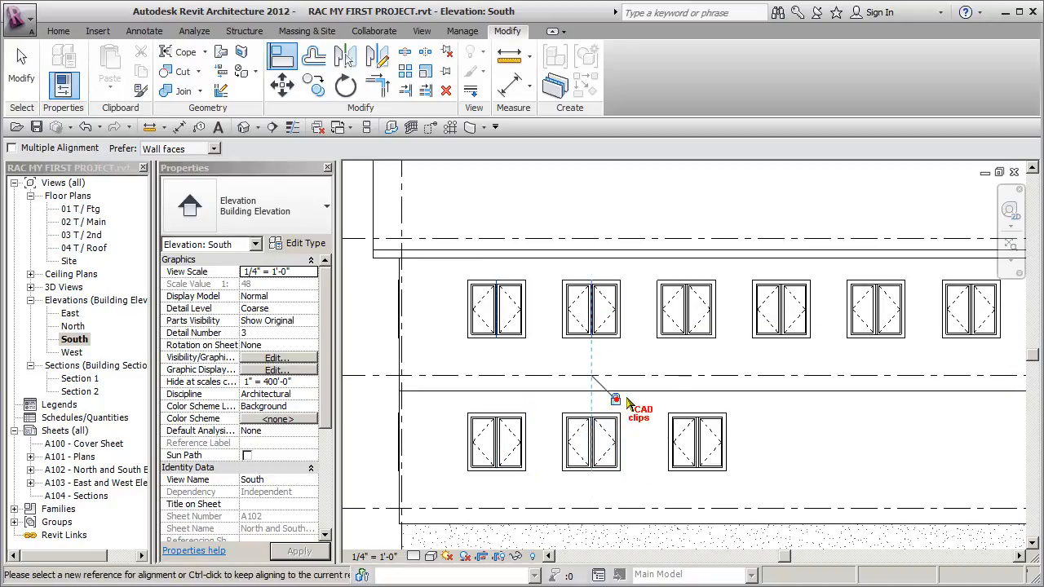
left_click(690, 317)
left_click(699, 449)
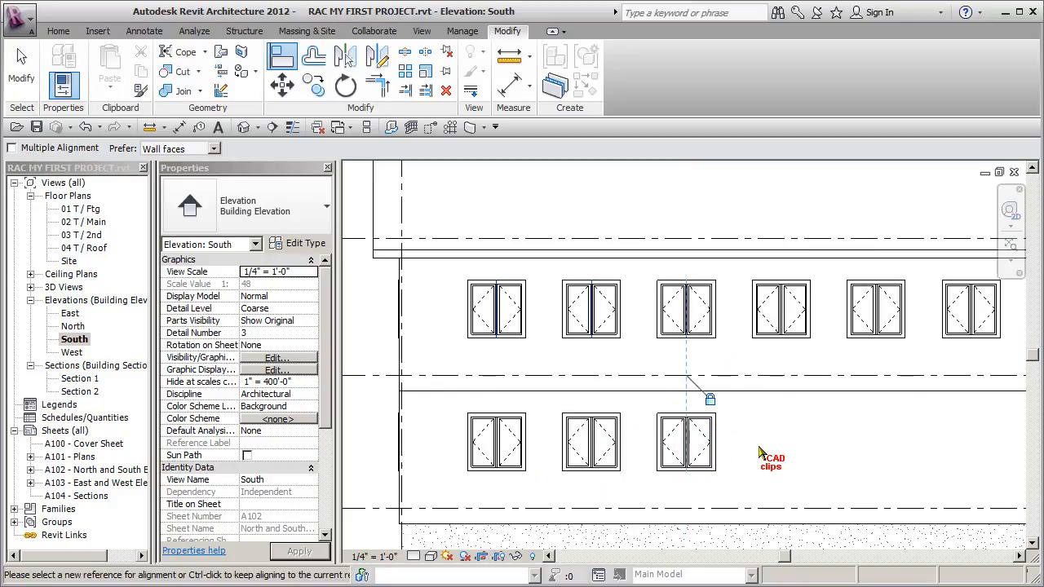
key("Escape")
Select the third lower-floor window to check the alignment locks on the lower-floor windows.
left_click(680, 325)
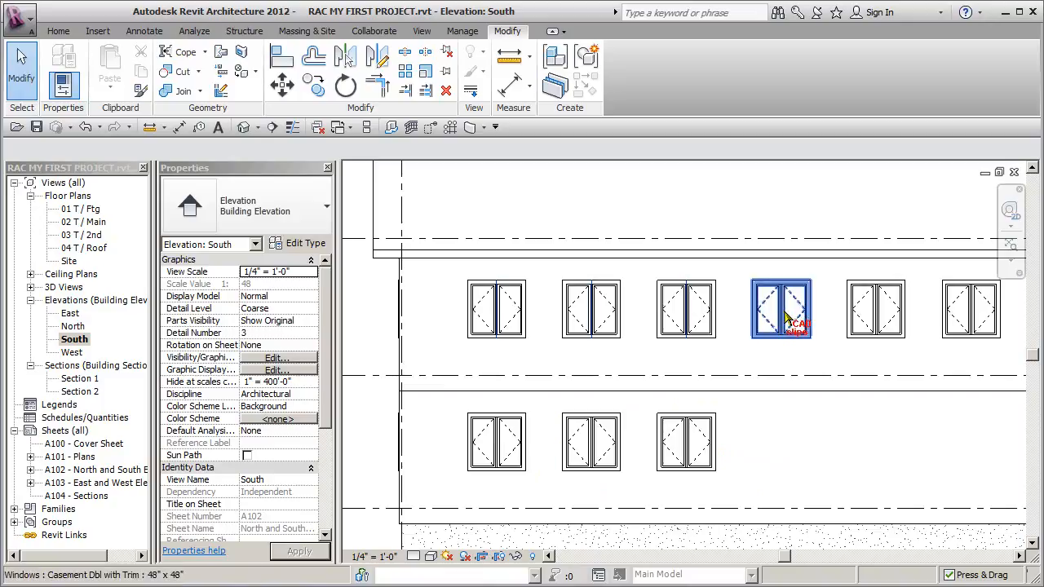
scroll(701, 383, "down", 2)
scroll(665, 371, "up", 1)
middle_click_drag(694, 415, 681, 419)
left_click(625, 419)
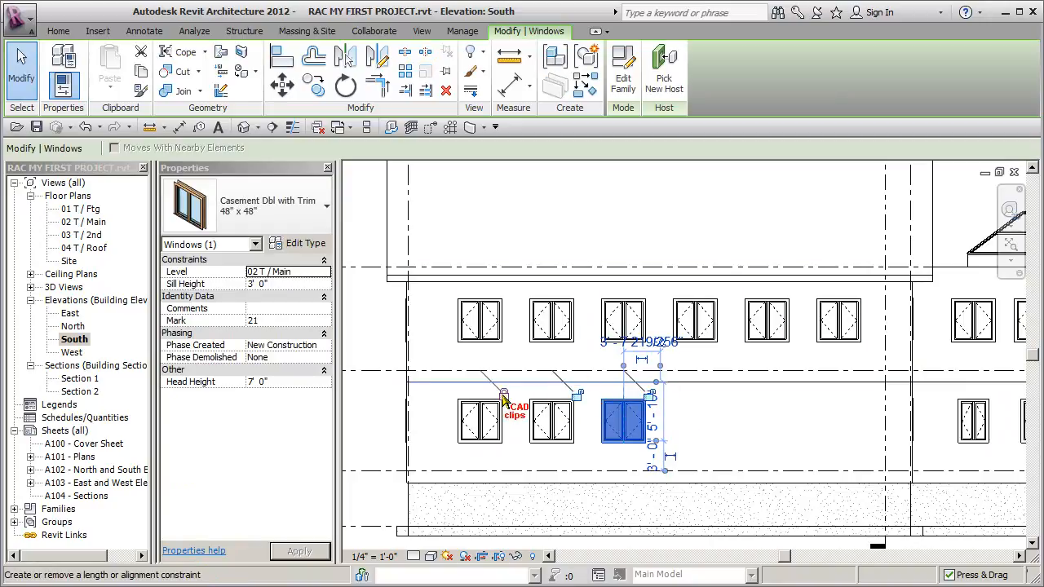
Match the three 32" x 48" lower-floor windows at the east end of the South elevation to the 48" x 48" type of those above.
left_click(724, 414)
middle_click_drag(677, 417, 398, 419)
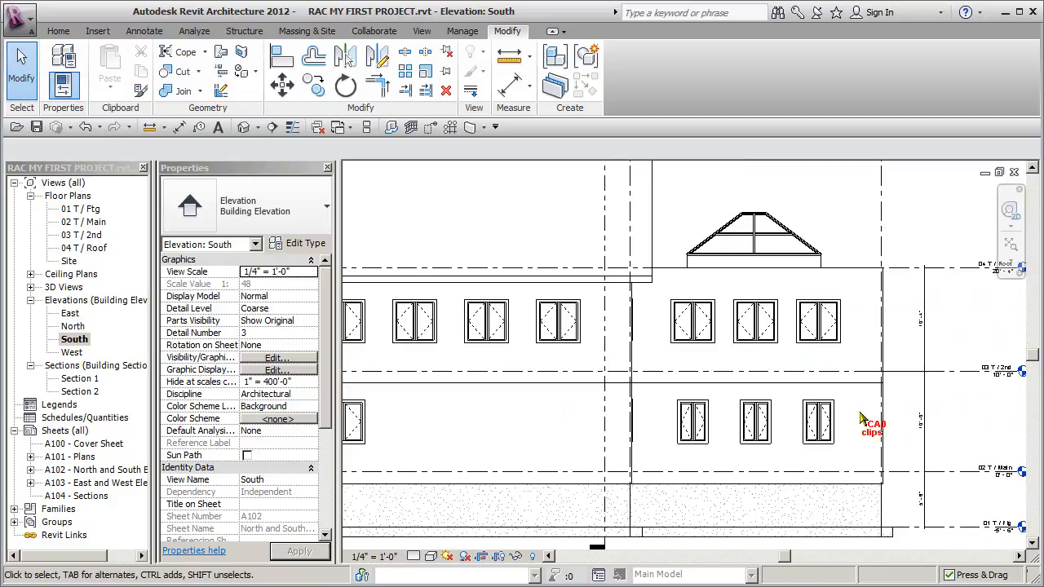
scroll(863, 416, "up", 2)
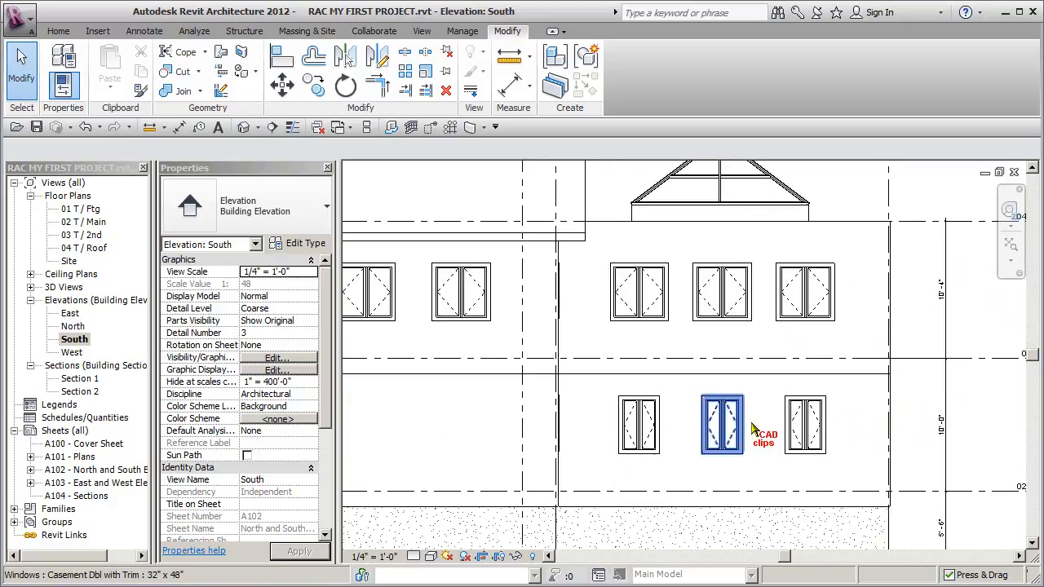
left_click(803, 426)
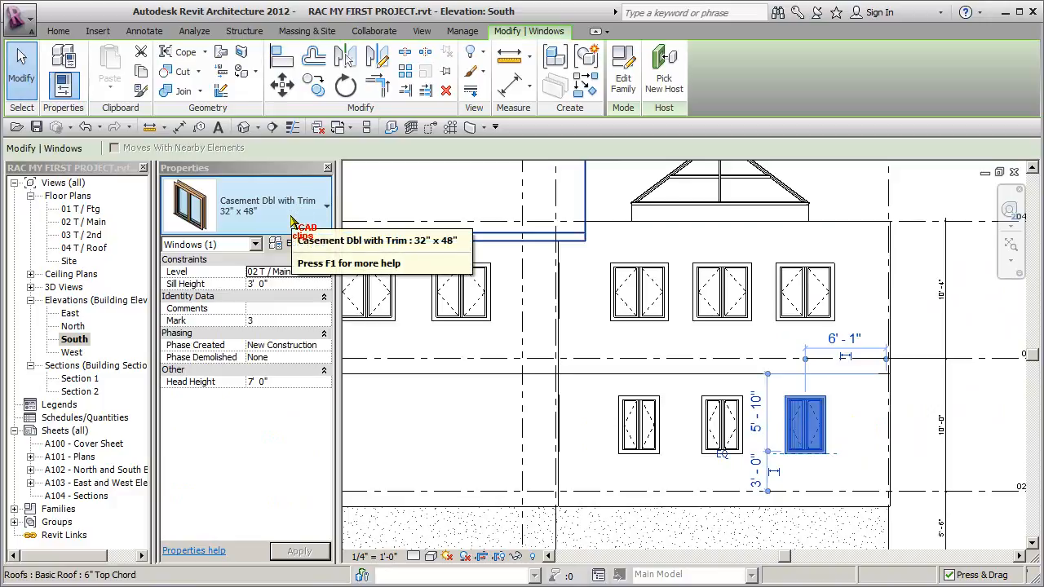
left_click(634, 242)
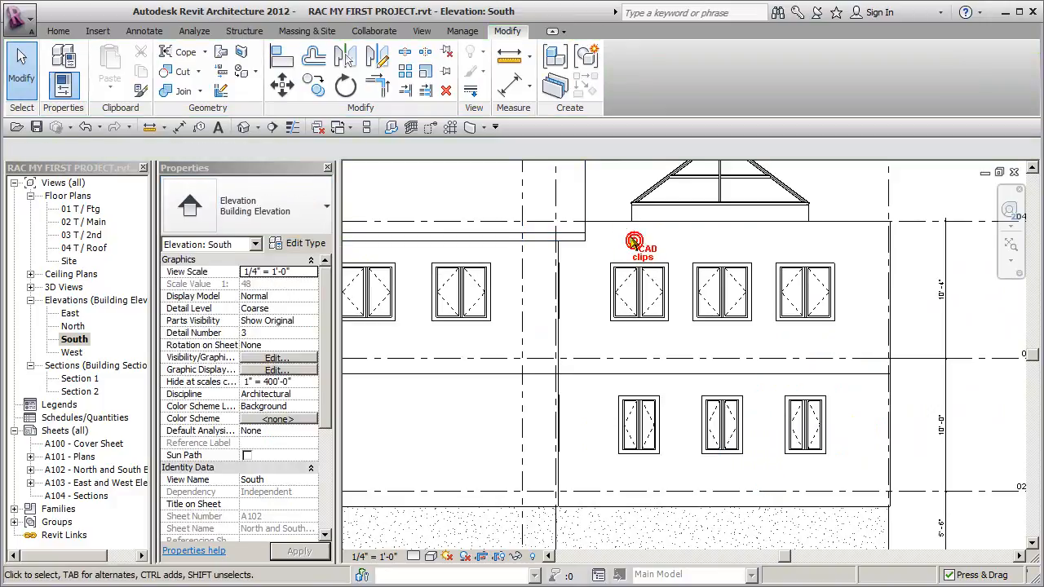
left_click(140, 90)
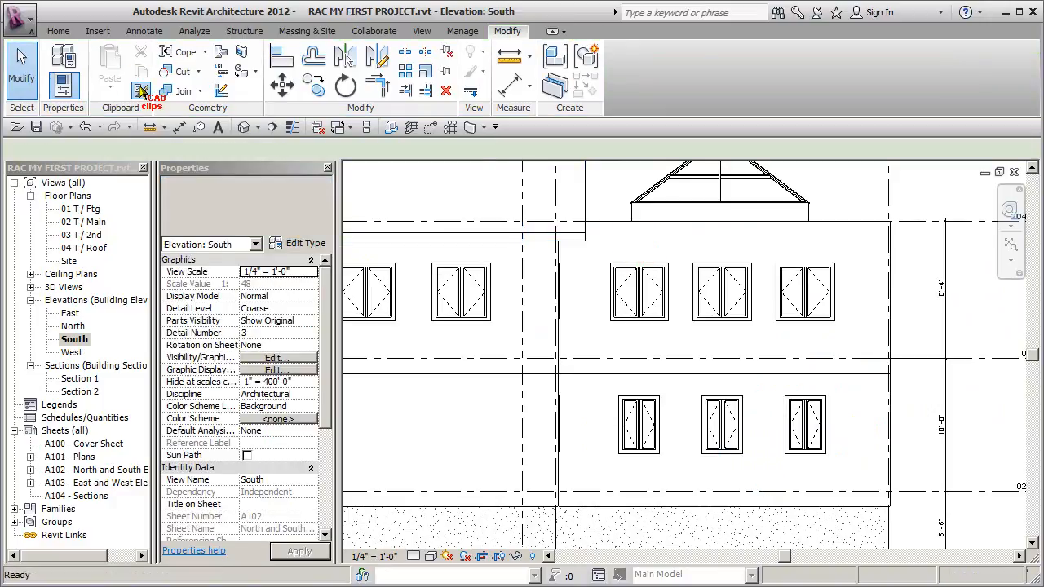
left_click(653, 298)
left_click(638, 438)
left_click(714, 437)
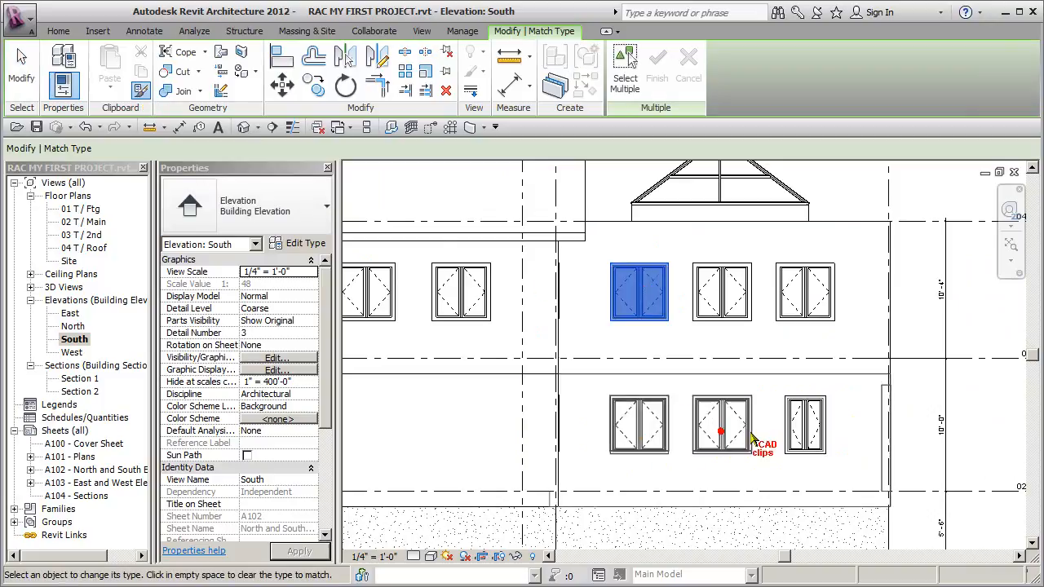
left_click(798, 430)
key("Escape")
key("Escape")
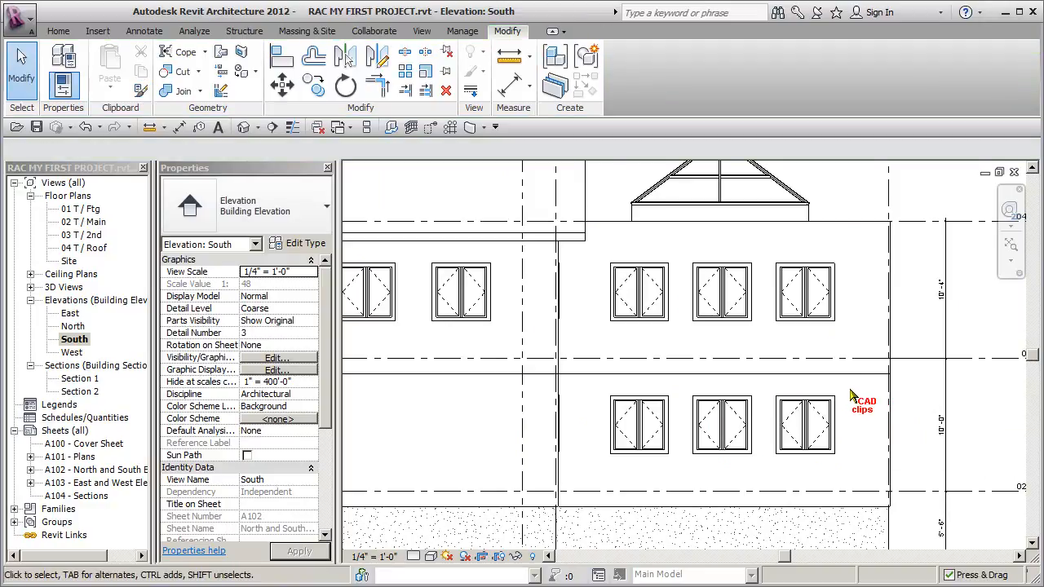
In the East elevation, add three 48" x 48" Casement Dbl with Trim windows above the garage doors, the first 5' - 0" from the corner gridline.
double_click(70, 315)
scroll(745, 401, "up", 2)
middle_click_drag(783, 351, 783, 336)
scroll(551, 381, "up", 3)
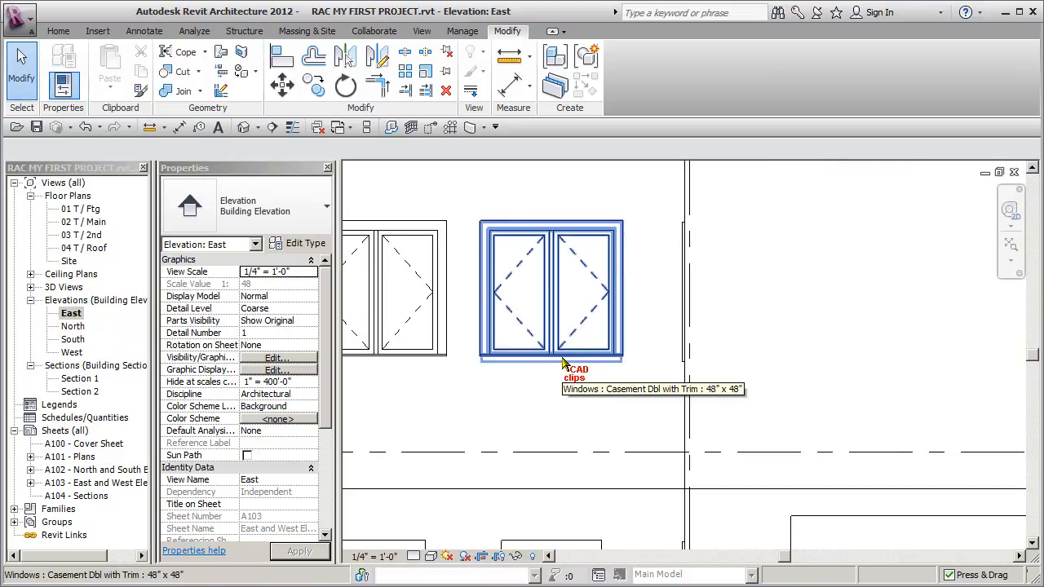
scroll(563, 408, "down", 3)
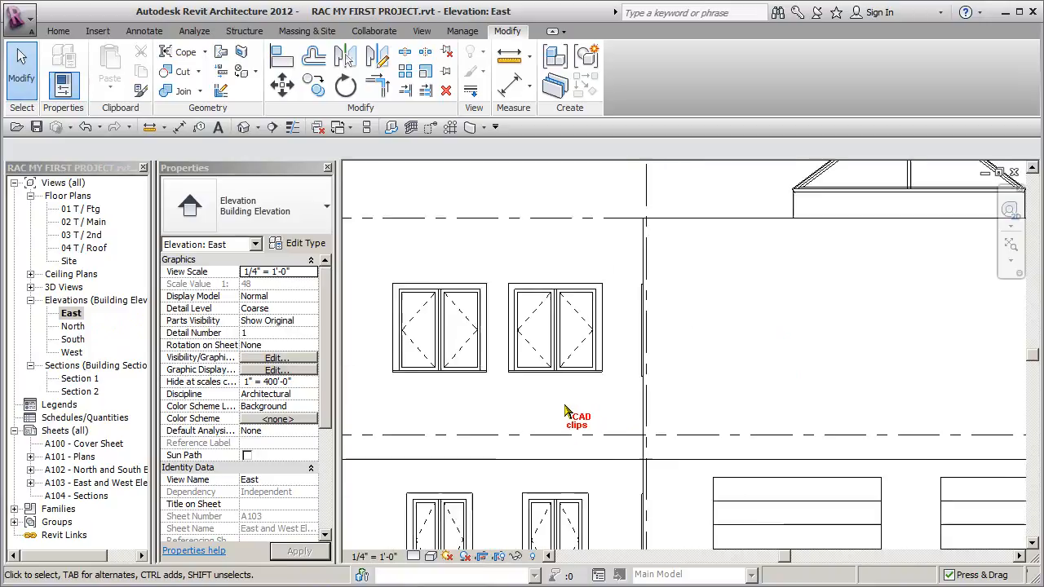
left_click(551, 331)
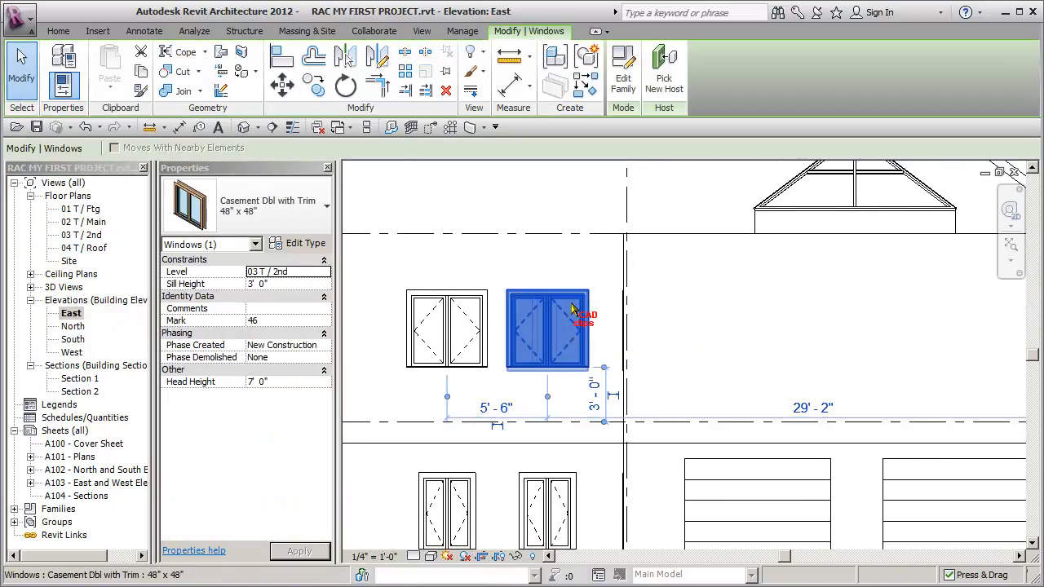
left_click(587, 88)
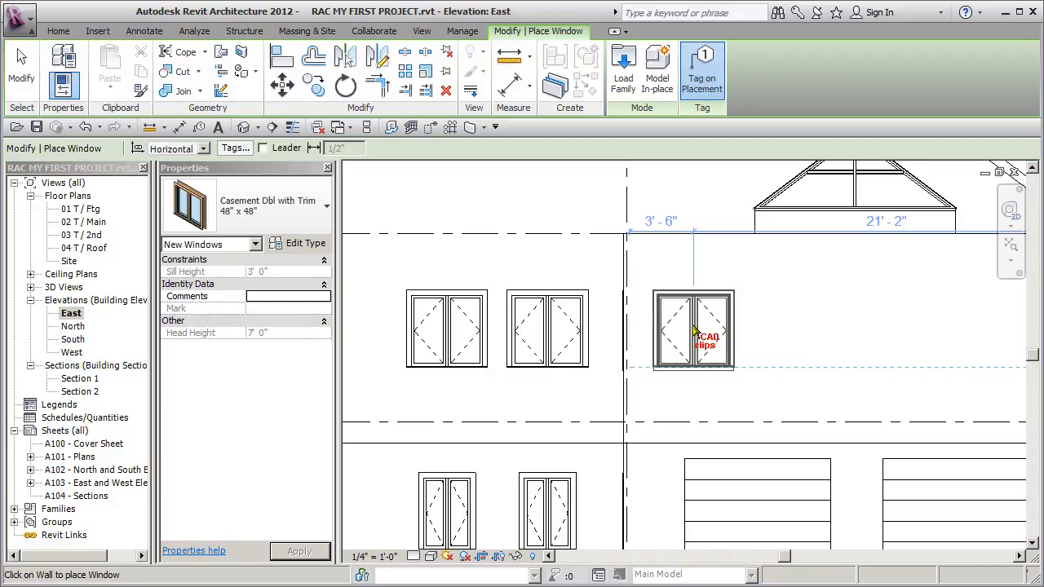
middle_click_drag(677, 330, 602, 328)
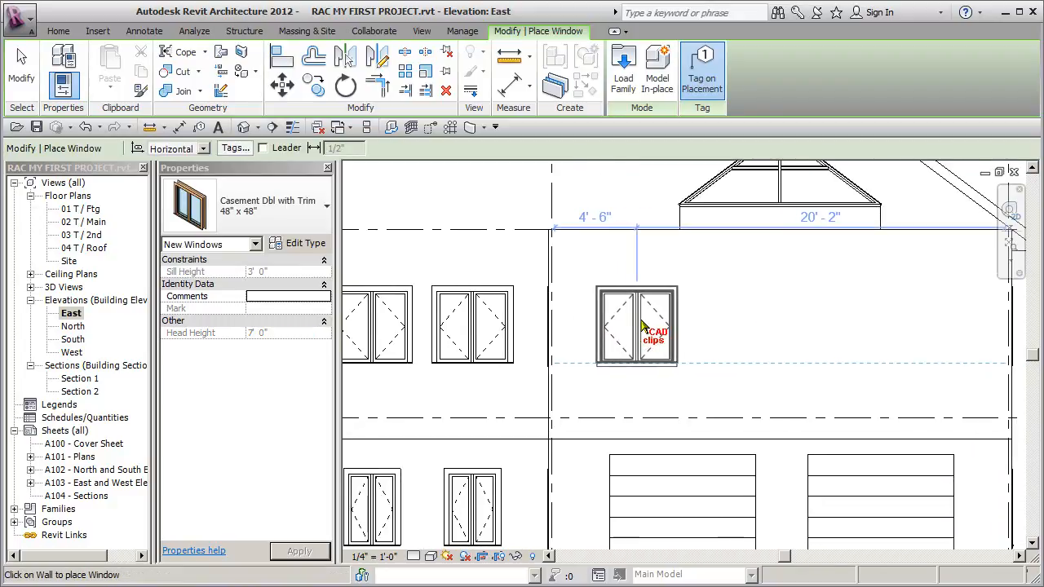
left_click(642, 320)
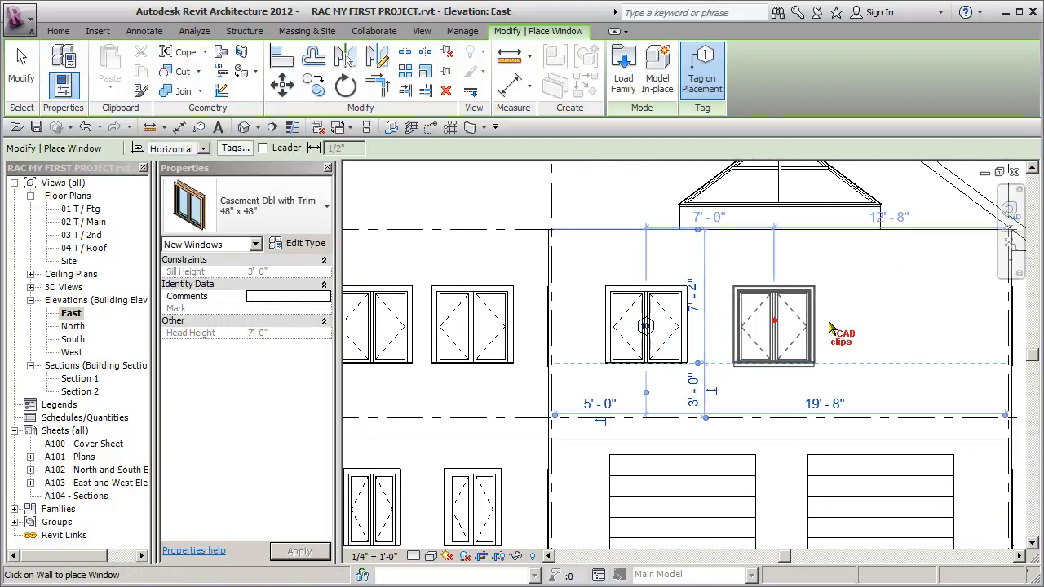
left_click(775, 327)
left_click(911, 327)
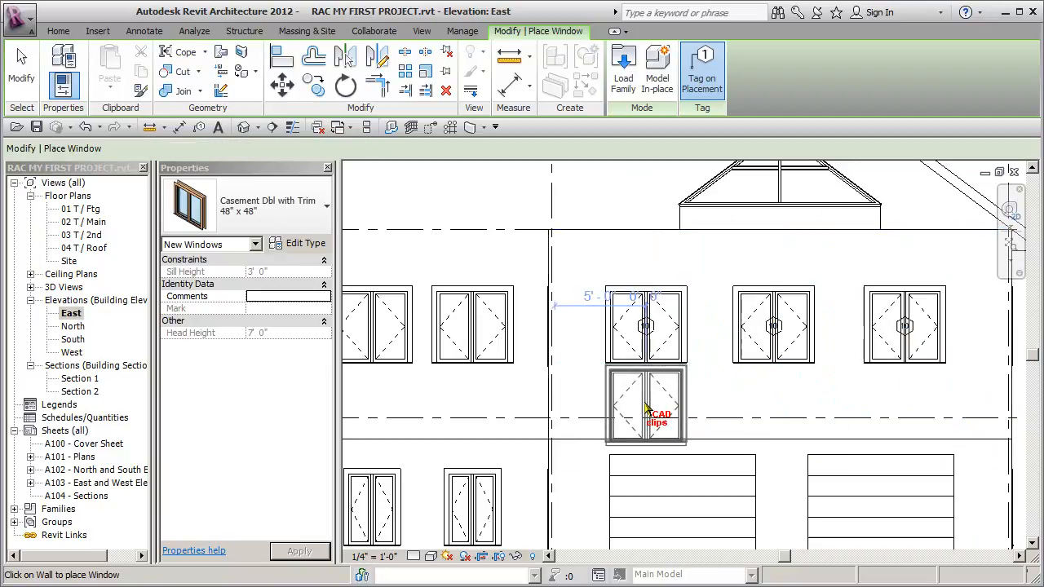
key("Escape")
Open the 03 T / 2nd floor plan at the new east-wall windows to inspect which way they face.
scroll(650, 400, "up", 4)
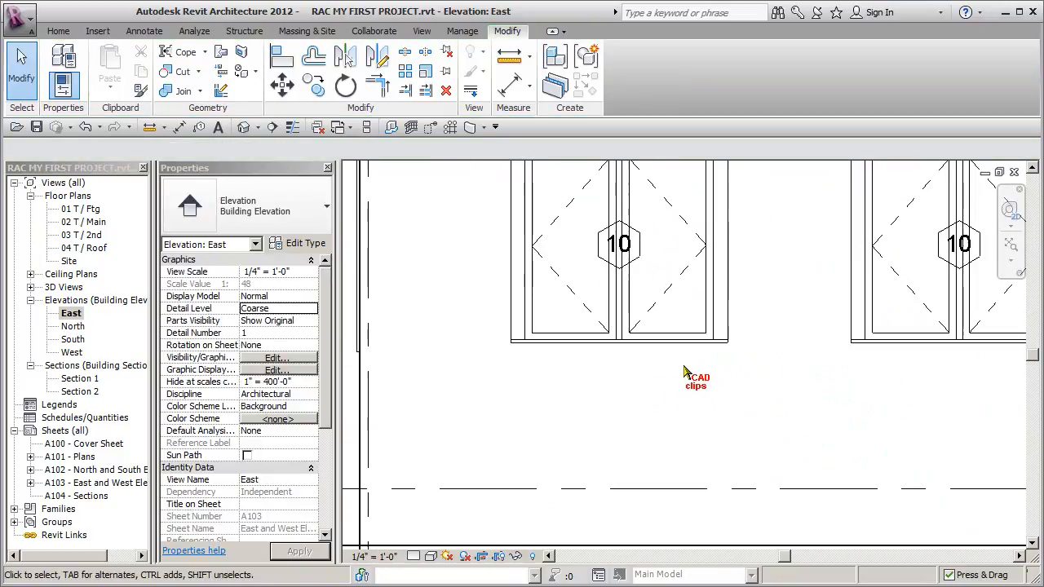
middle_click_drag(731, 390, 732, 429)
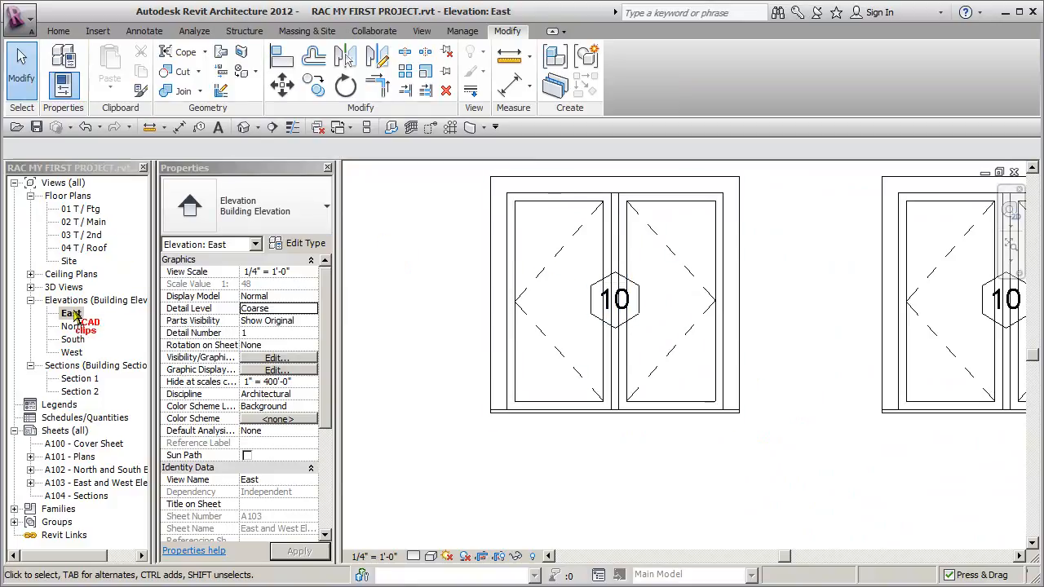
left_click(89, 223)
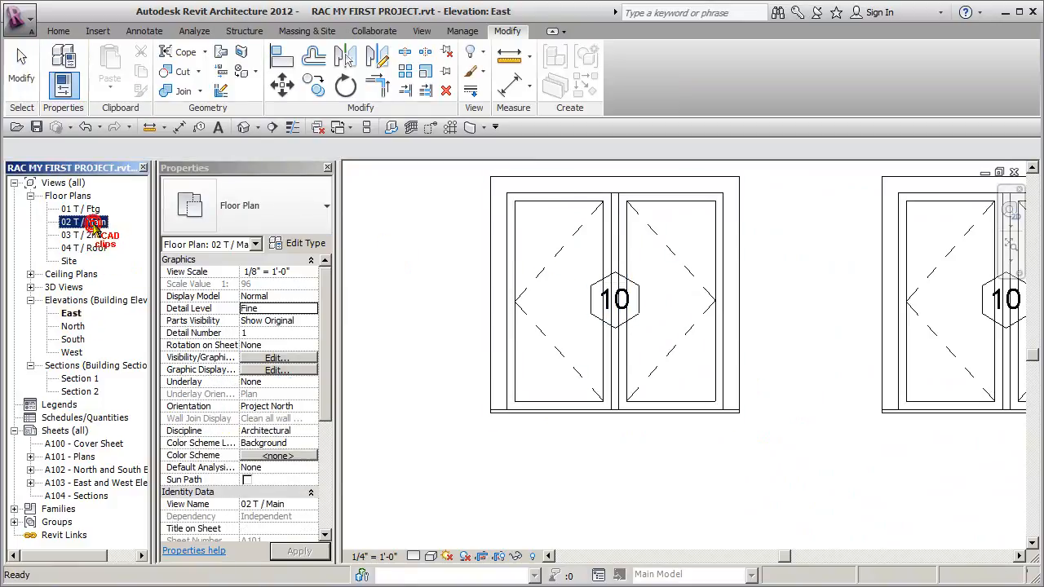
double_click(82, 235)
middle_click_drag(690, 415, 832, 310)
scroll(832, 310, "up", 5)
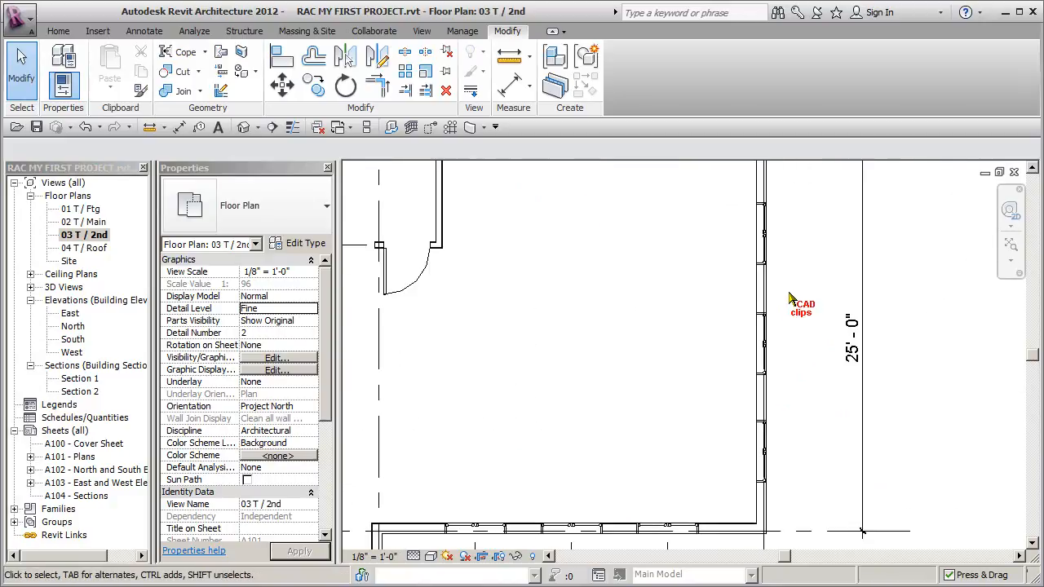
scroll(747, 367, "up", 3)
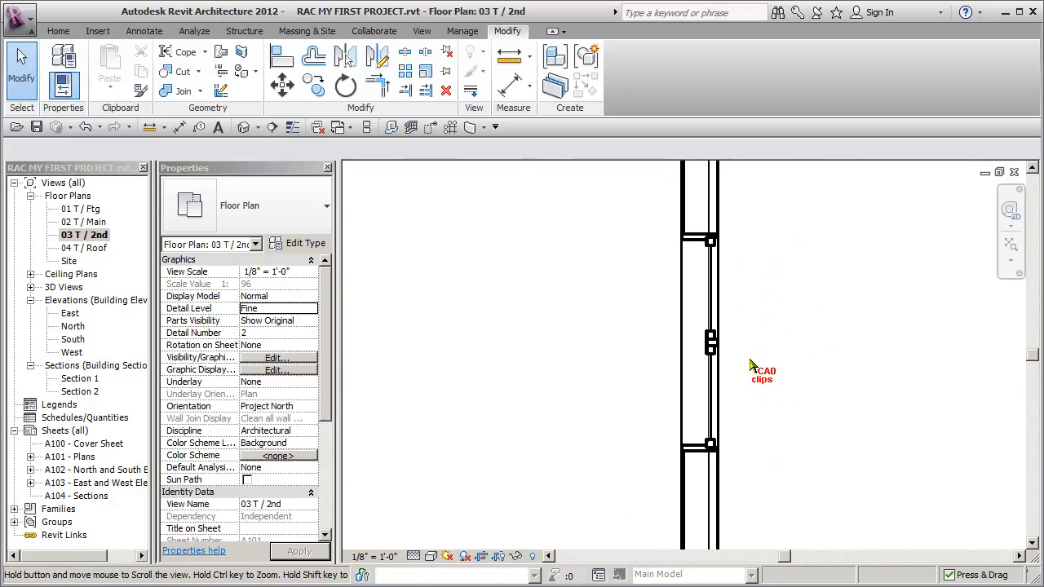
Flip the facing of the three new east-wall windows toward the interior.
left_click(713, 334)
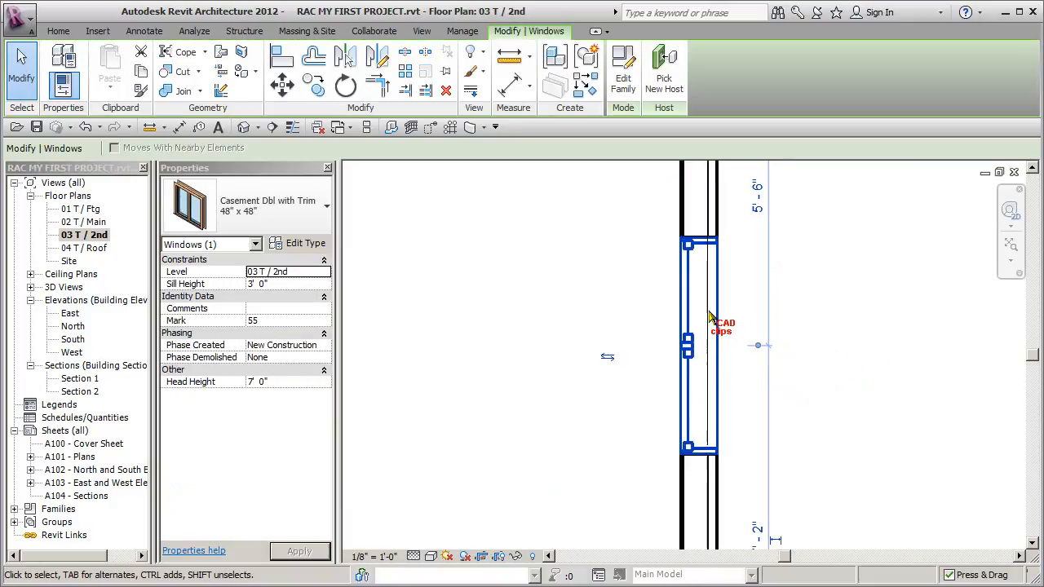
left_click(775, 345)
scroll(815, 383, "down", 2)
scroll(776, 302, "down", 2)
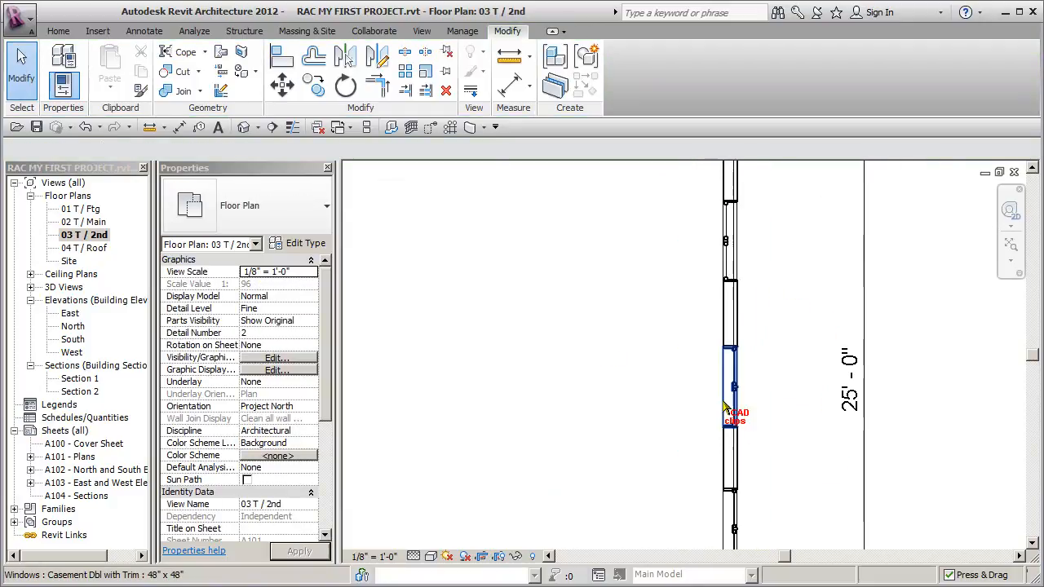
left_click(732, 392)
middle_click_drag(736, 380, 725, 422)
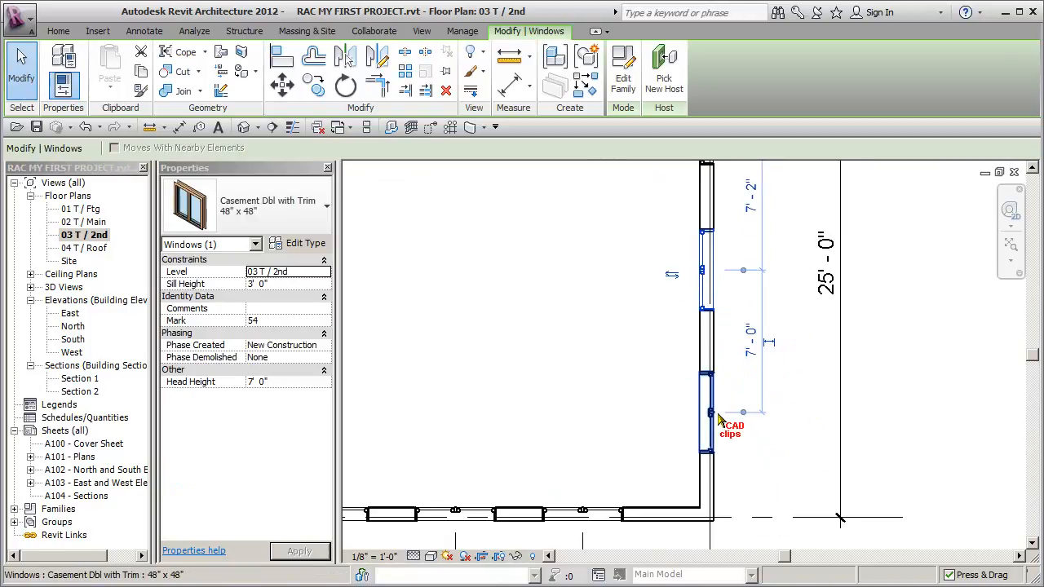
left_click(736, 416)
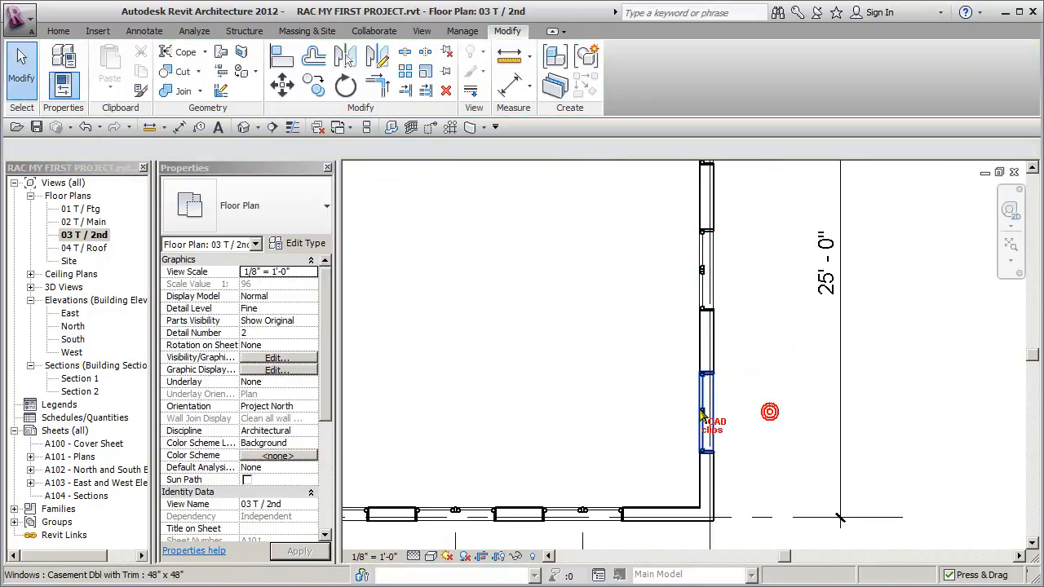
scroll(703, 416, "up", 3)
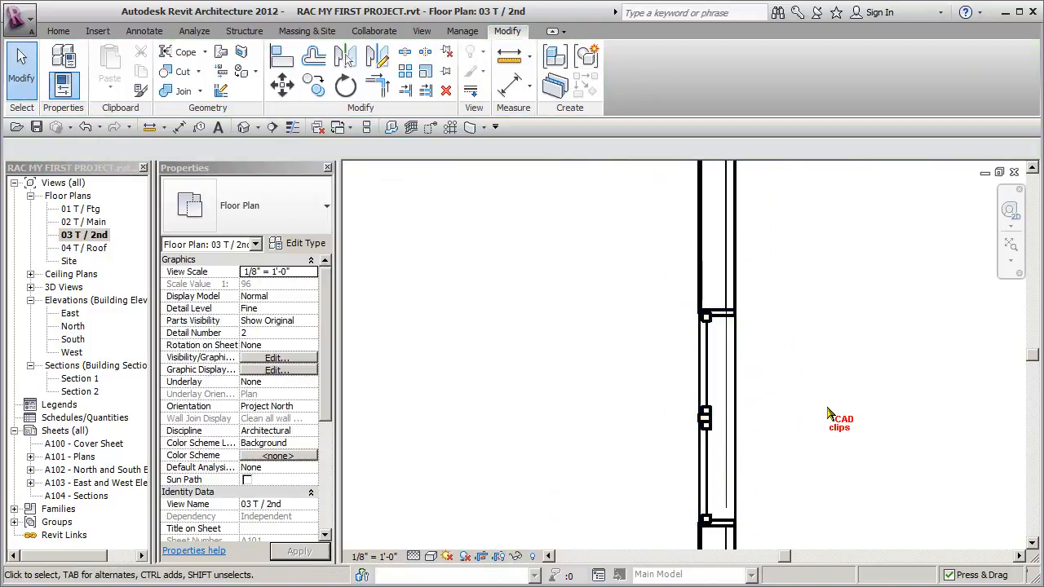
scroll(830, 415, "down", 5)
middle_click_drag(840, 421, 754, 408)
Flip the three east-wall windows back to face the exterior.
left_click(720, 408)
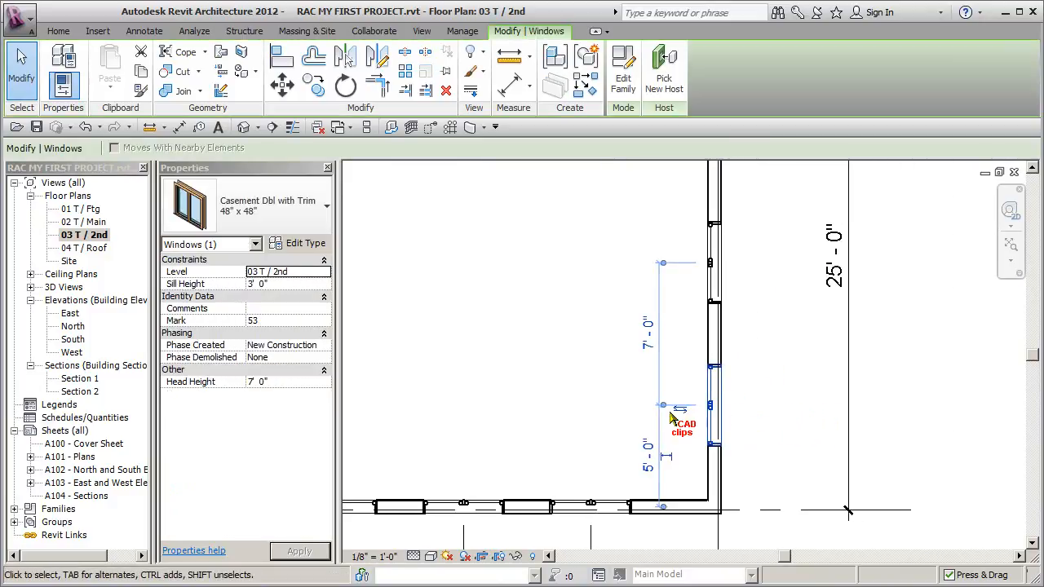
left_click(712, 265)
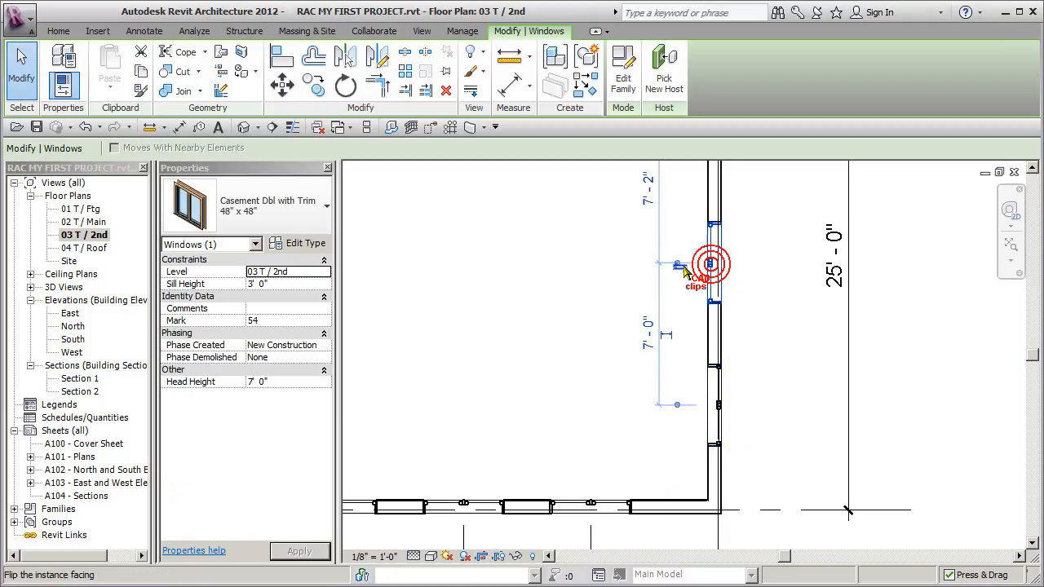
middle_click_drag(767, 249, 725, 343)
left_click(699, 237)
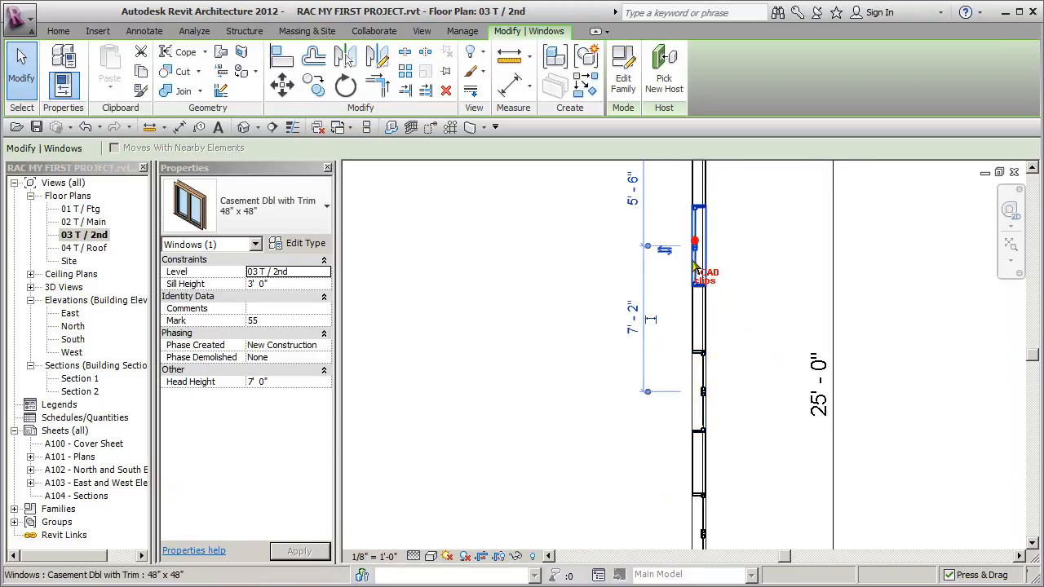
left_click(665, 249)
left_click(760, 286)
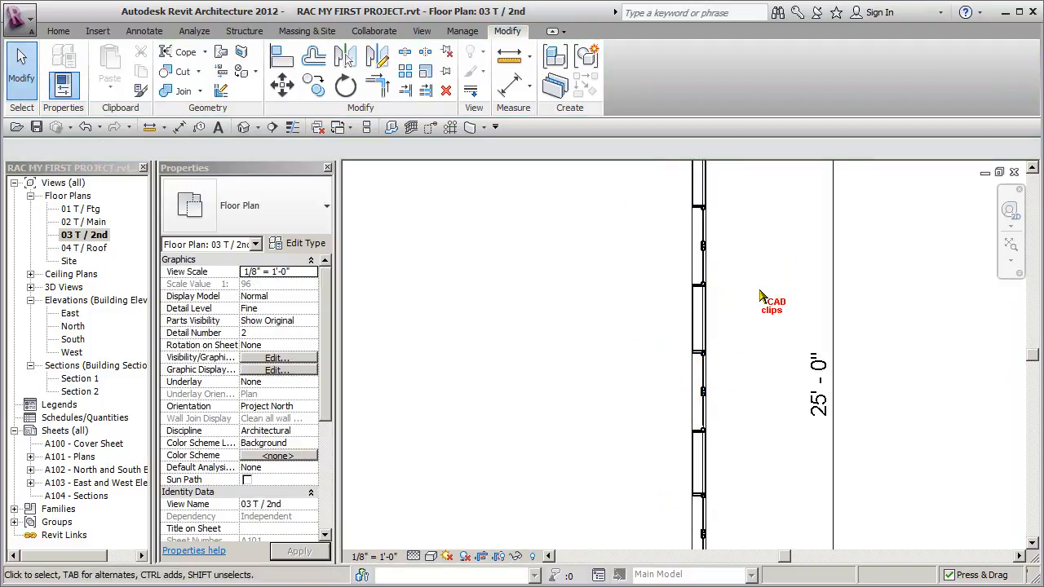
Place an aligned dimension string along the east wall from the south gridline through the three window centres to the north gridline, inside the overall dimension.
scroll(747, 282, "down", 2)
mouse_move(741, 276)
middle_mouse_down()
mouse_move(738, 351)
mouse_move(739, 289)
middle_mouse_up()
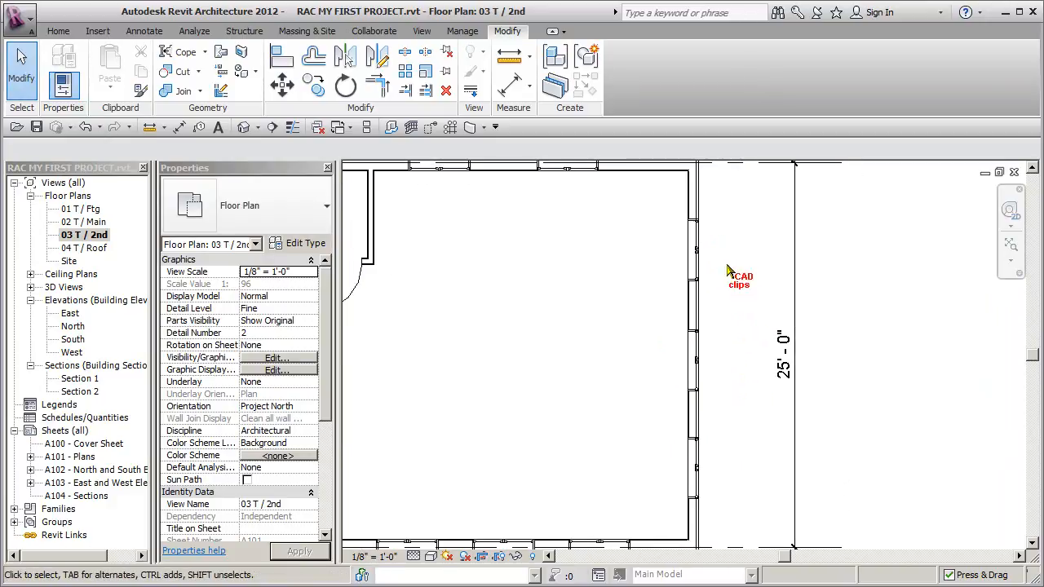
left_click(513, 85)
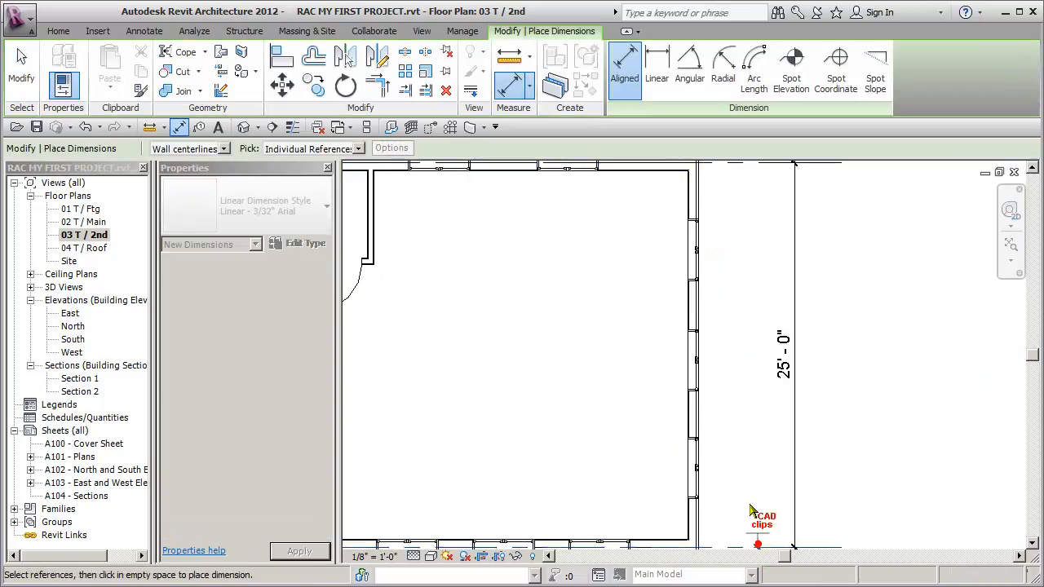
left_click(699, 467)
left_click(697, 364)
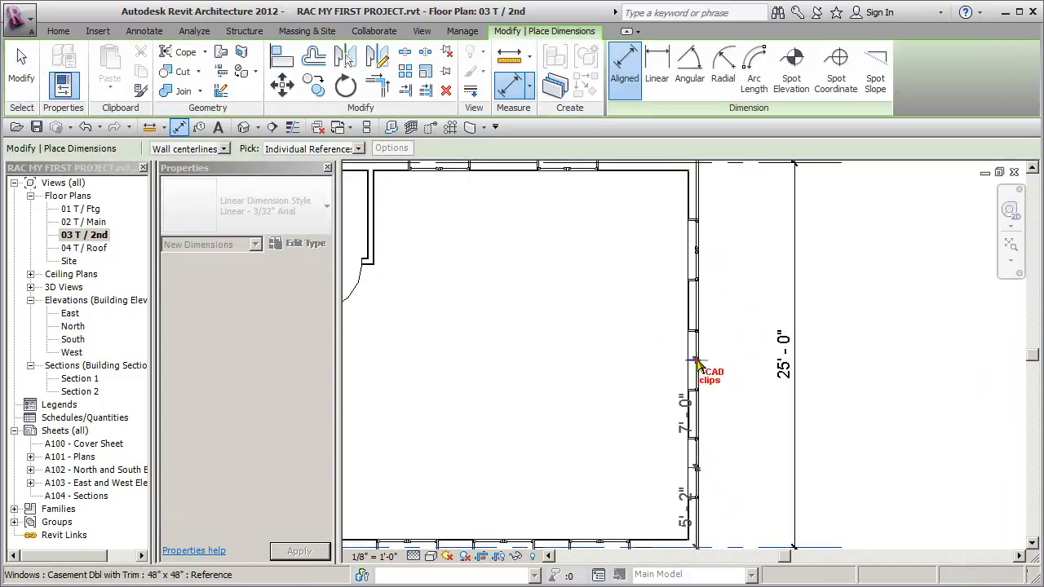
left_click(696, 253)
middle_click_drag(734, 212, 736, 241)
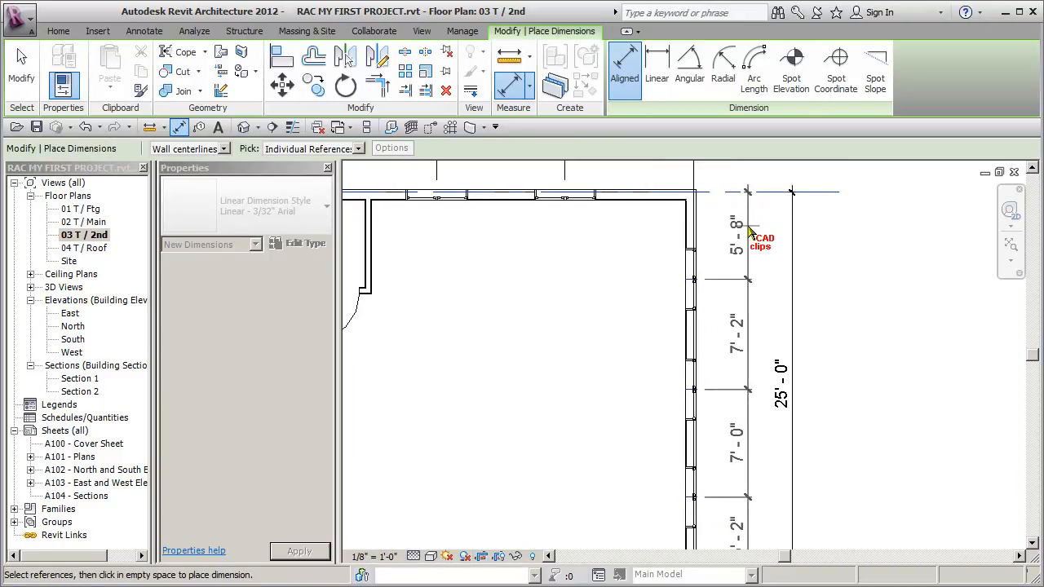
left_click(748, 227)
Set the east wall's window dimension string to equal spacing and finish dimensioning.
middle_click_drag(852, 422, 832, 347)
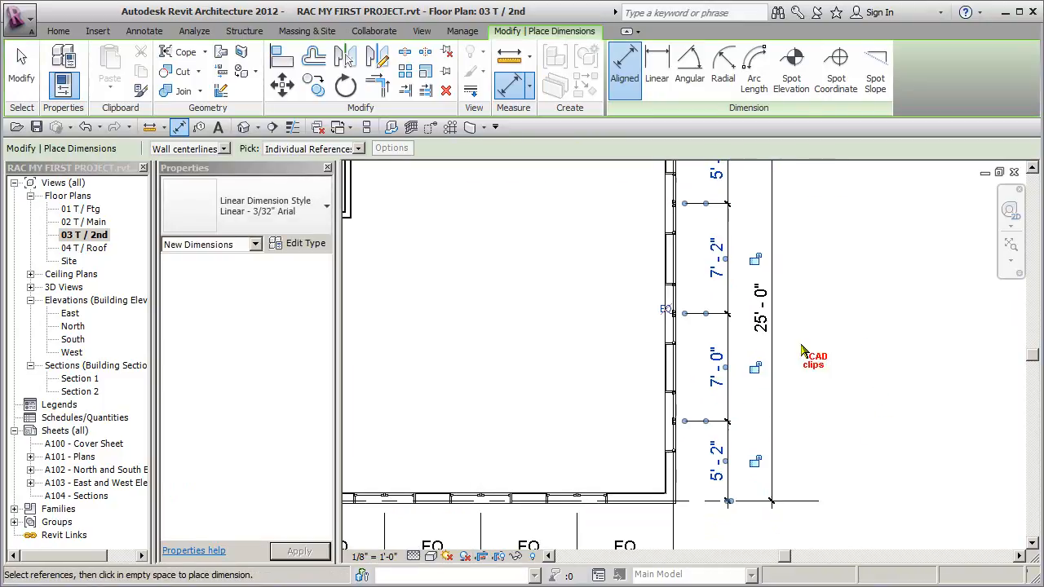
left_click(665, 311)
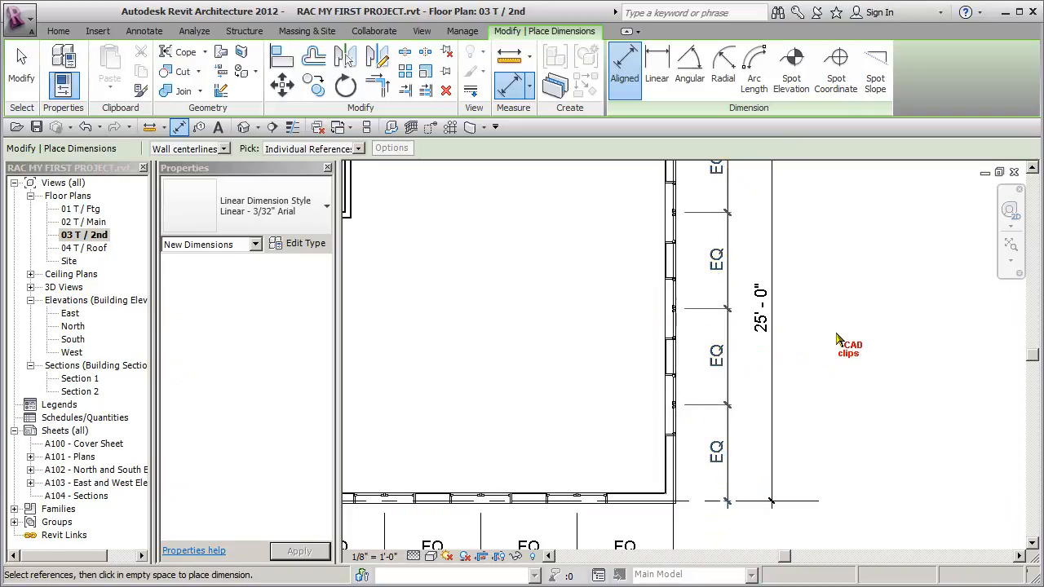
key("Escape")
key("Escape")
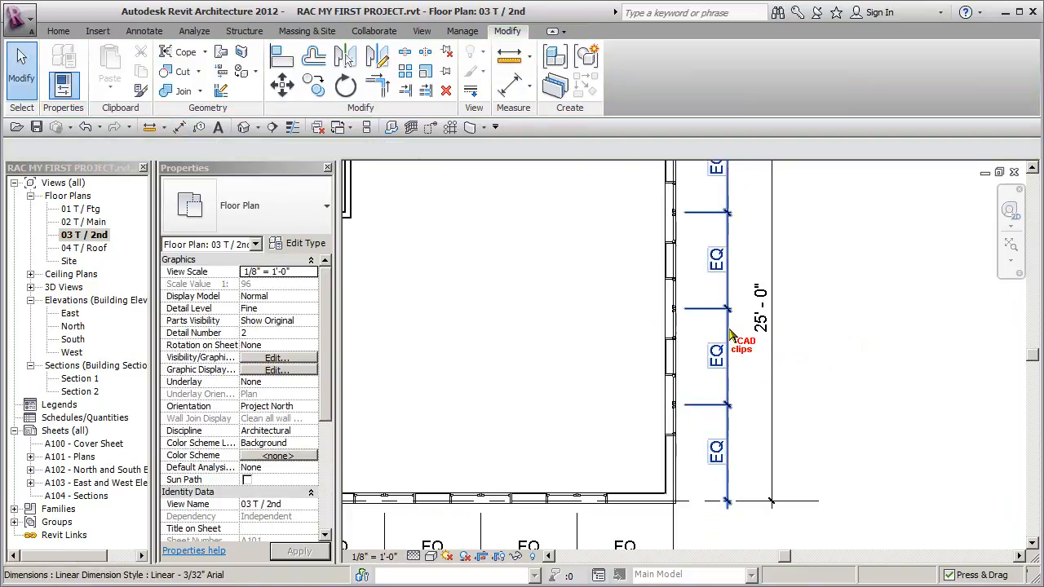
Turn off equal spacing on the east wall's dimension string and shift the middle and southern windows south by about 6" and 1'.
left_click(729, 331)
left_click(664, 306)
left_click(828, 318)
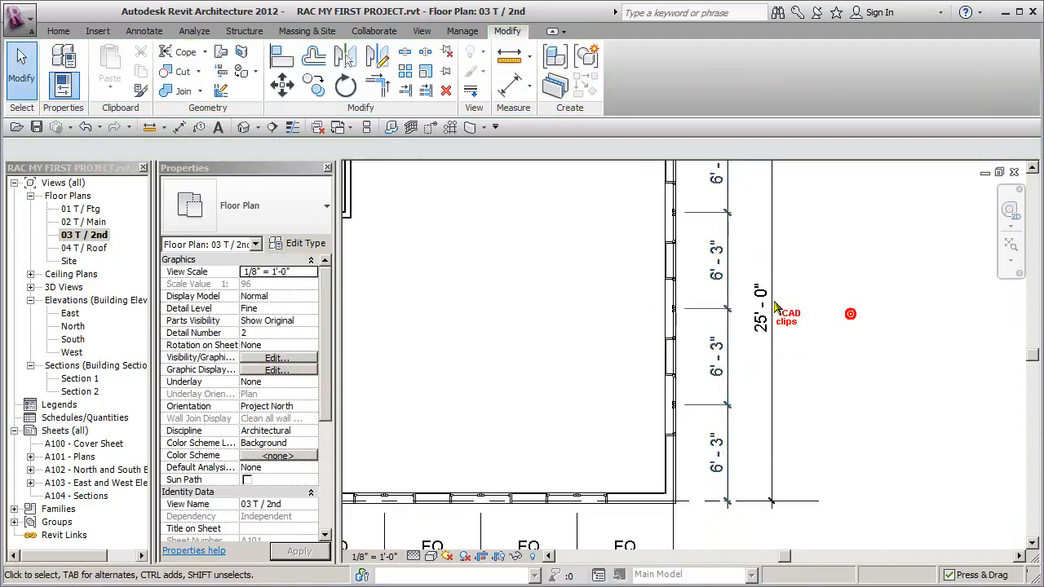
left_click(674, 324)
left_click_drag(674, 317, 680, 416)
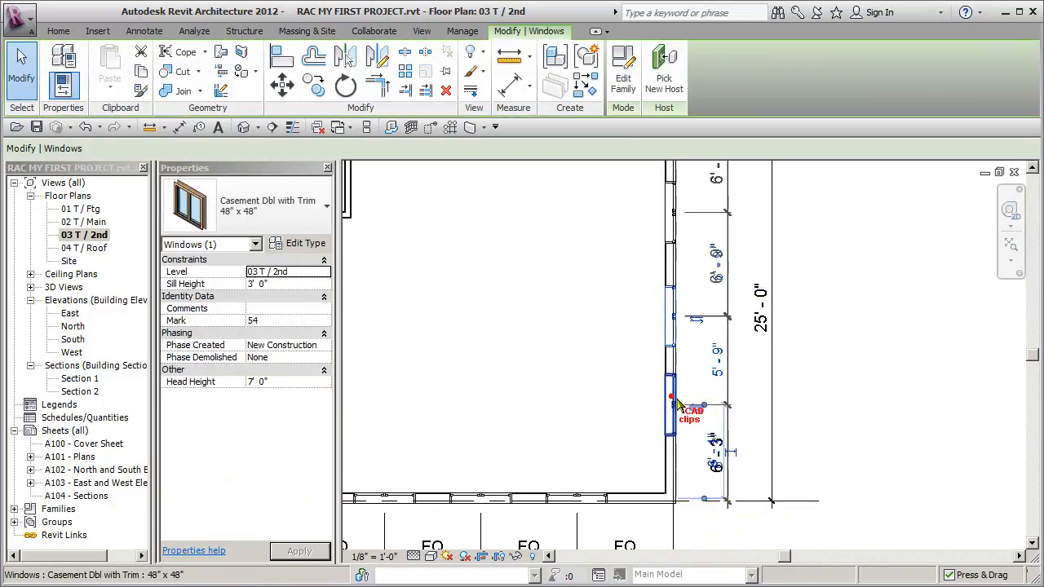
left_click(869, 371)
scroll(856, 383, "down", 2)
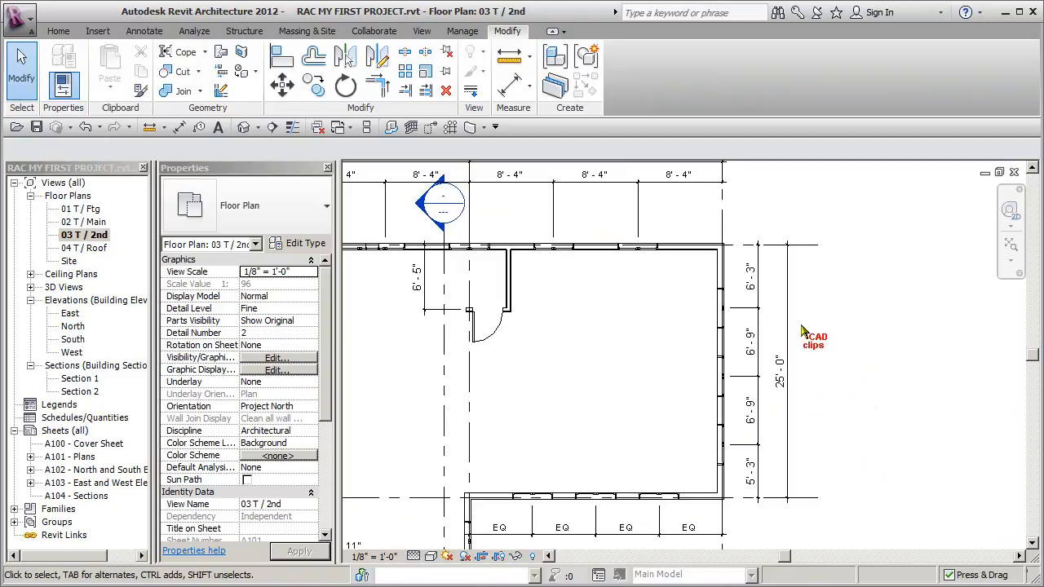
Reapply equal spacing to the east wall's window dimension string.
left_click(759, 351)
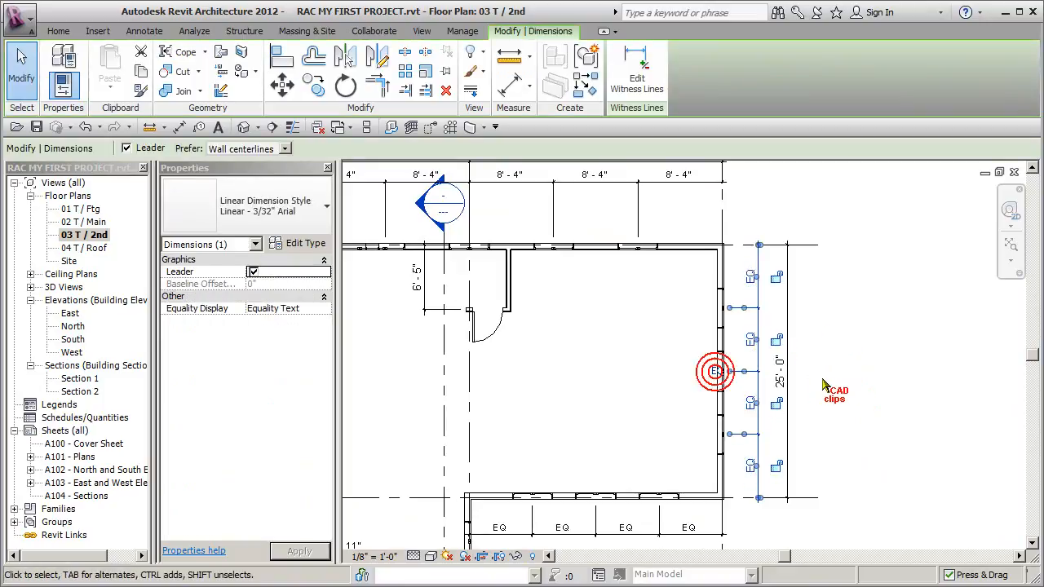
left_click(847, 385)
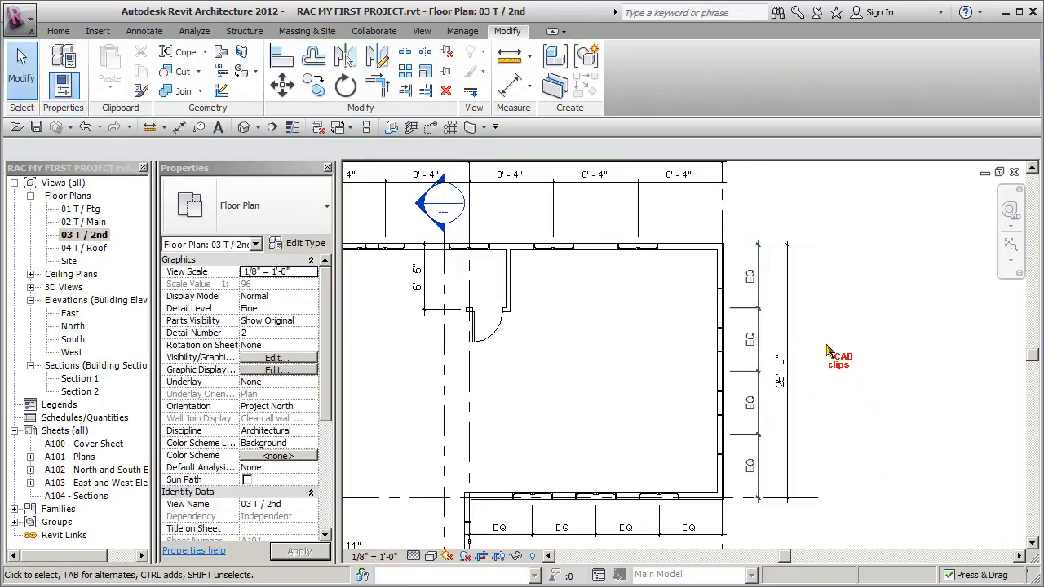
Examine the northern east-wall window in plan, checking its facing and its place in the equal-spacing dimension string.
scroll(775, 355, "up", 3)
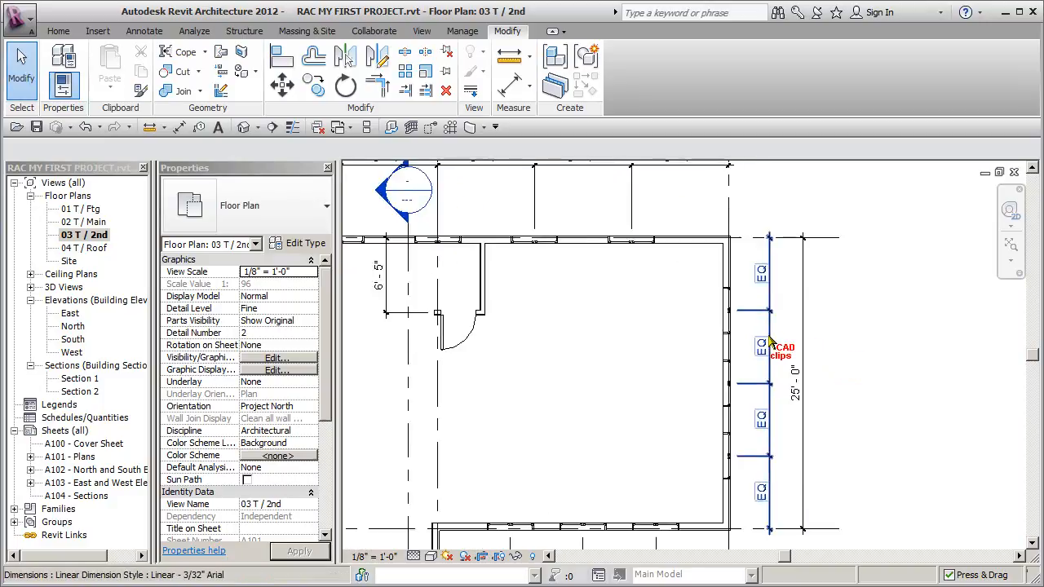
scroll(781, 361, "up", 4)
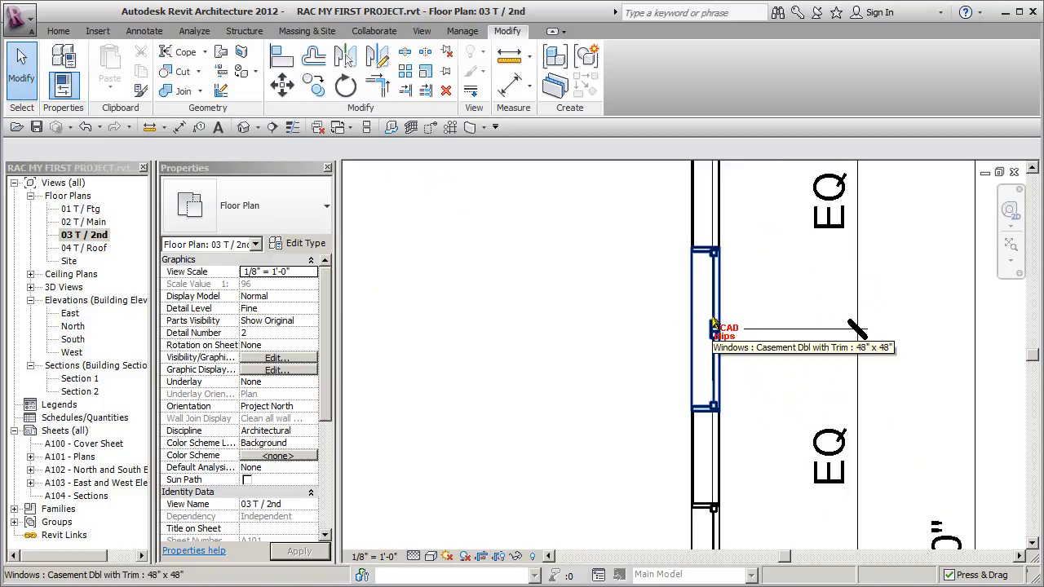
left_click(712, 325)
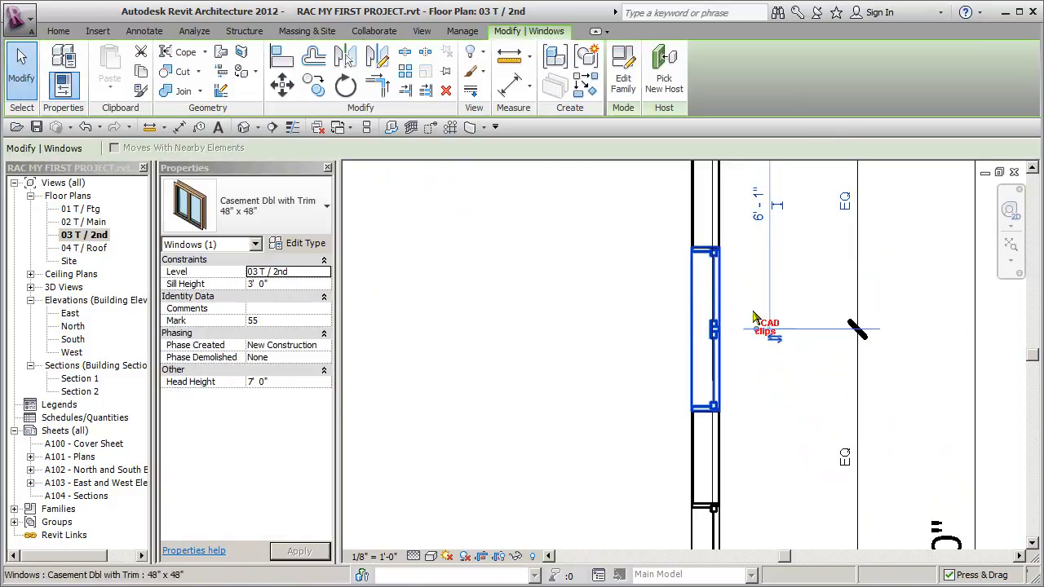
left_click(783, 363)
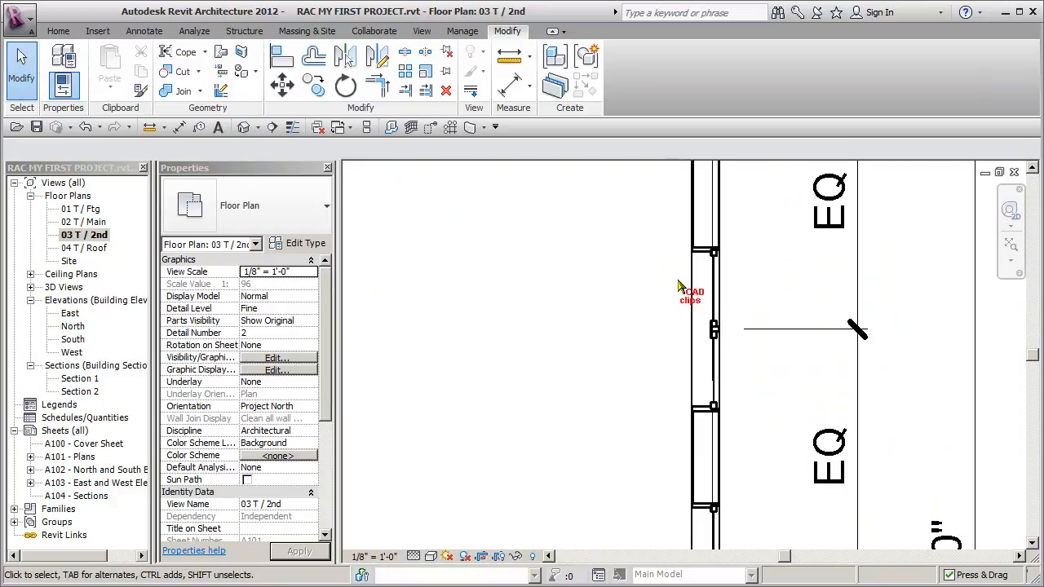
scroll(776, 356, "down", 5)
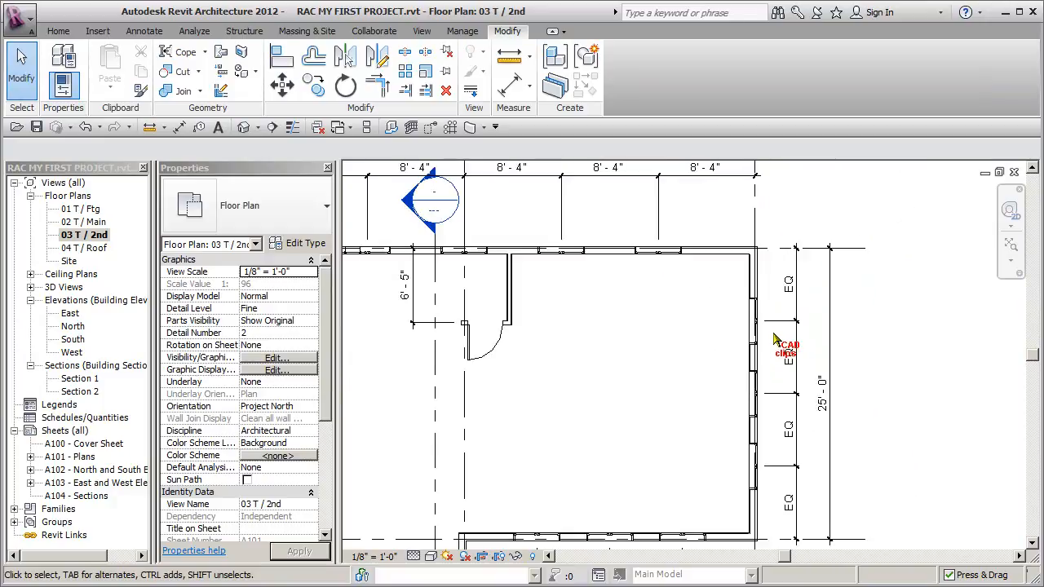
scroll(776, 341, "down", 2)
middle_click_drag(775, 341, 785, 322)
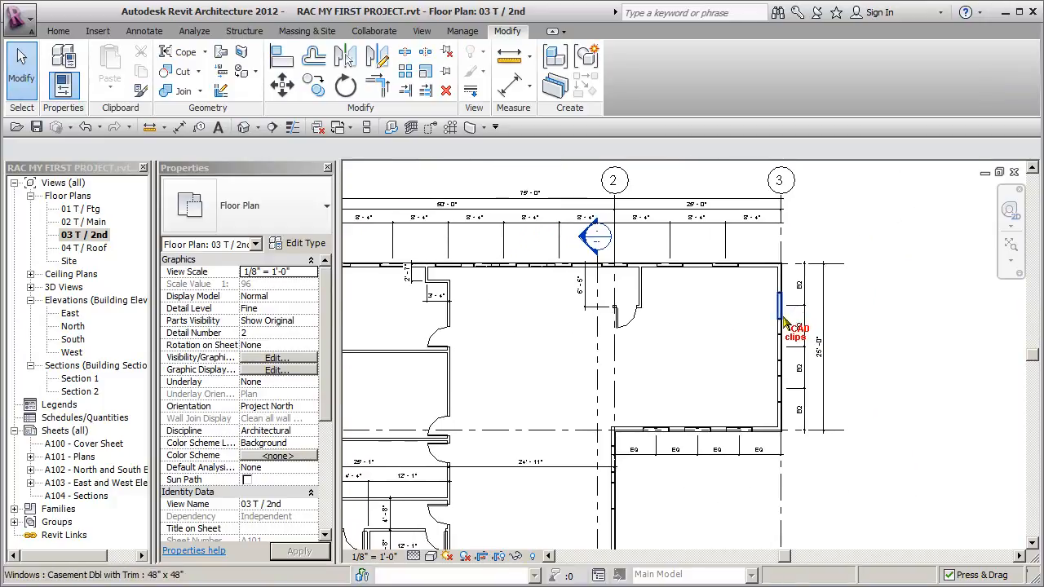
middle_click_drag(704, 342, 737, 313)
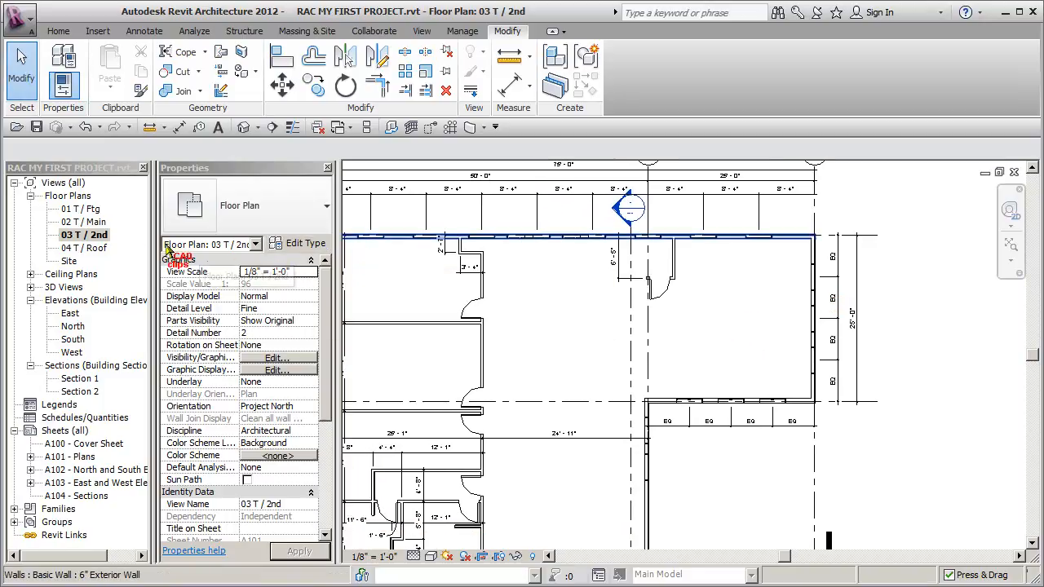
Open the 04 T / Roof floor plan, then the default 3D view focused on the flat roof and its skylight.
double_click(86, 248)
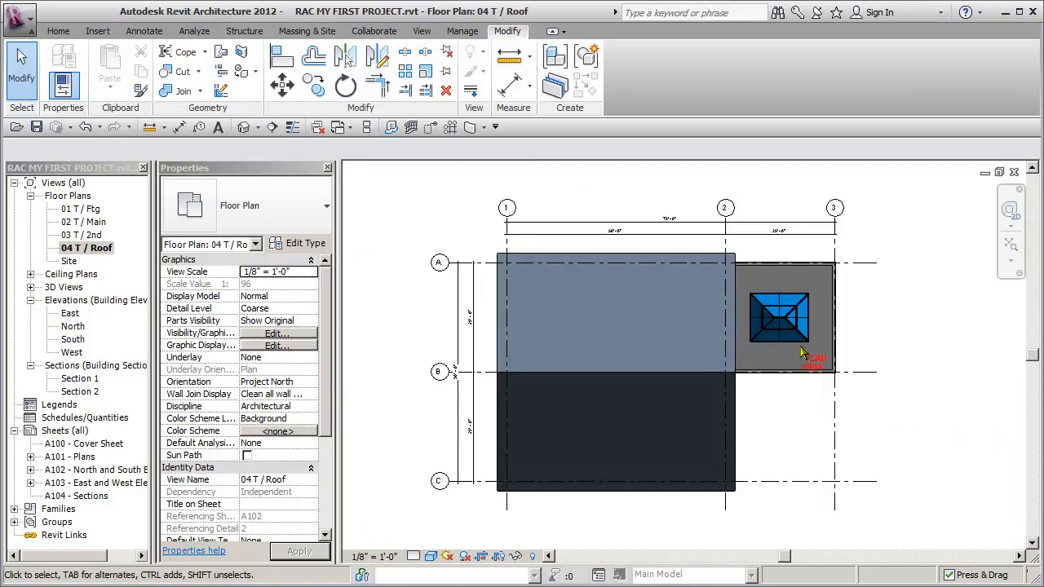
scroll(816, 369, "up", 5)
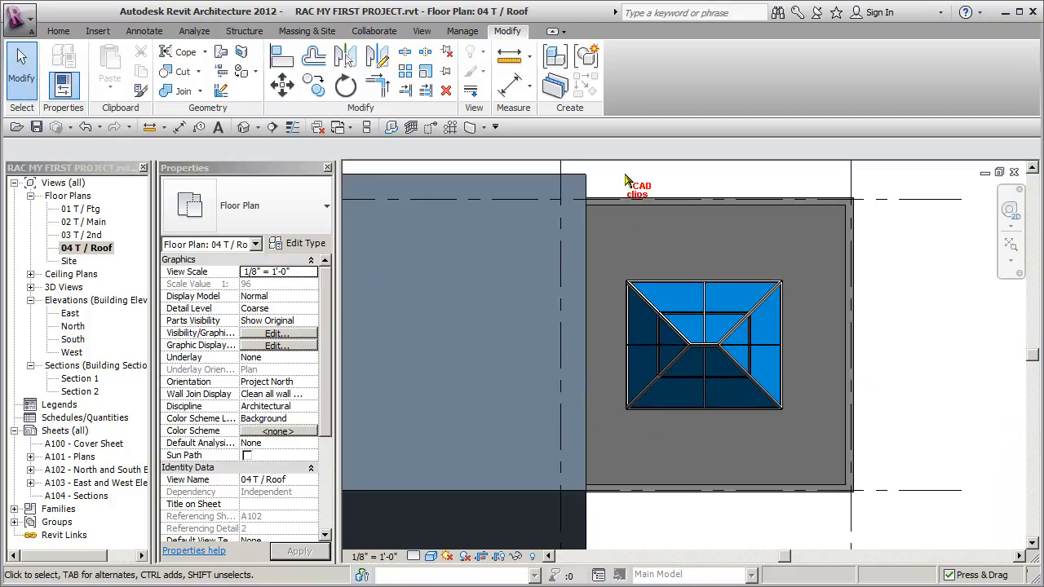
left_click(256, 129)
scroll(794, 398, "up", 5)
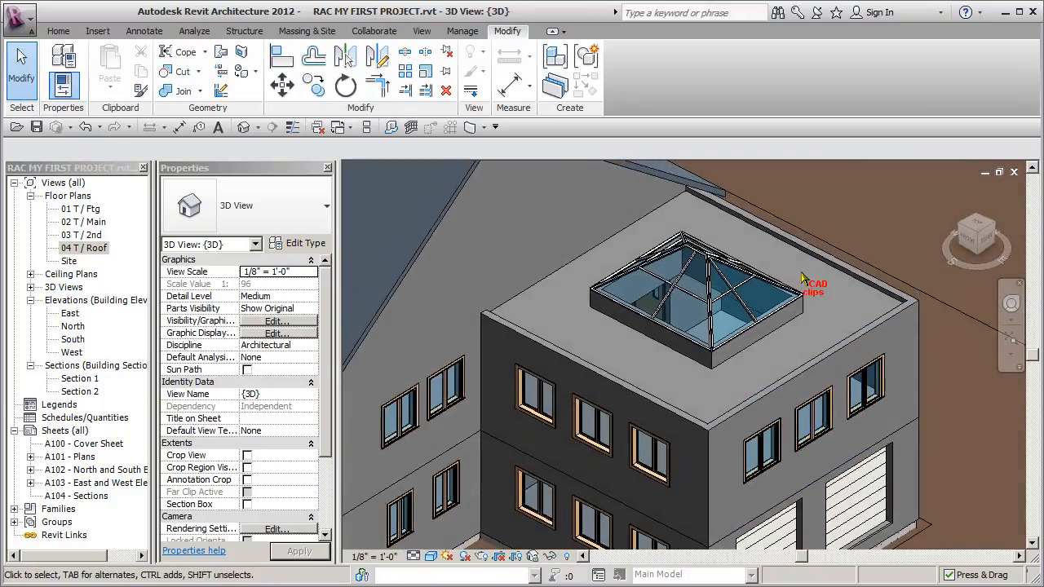
Add two shape-editing points at a relative elevation of -0' 2" to the flat roof, near its northeast and southeast corners.
left_click(677, 215)
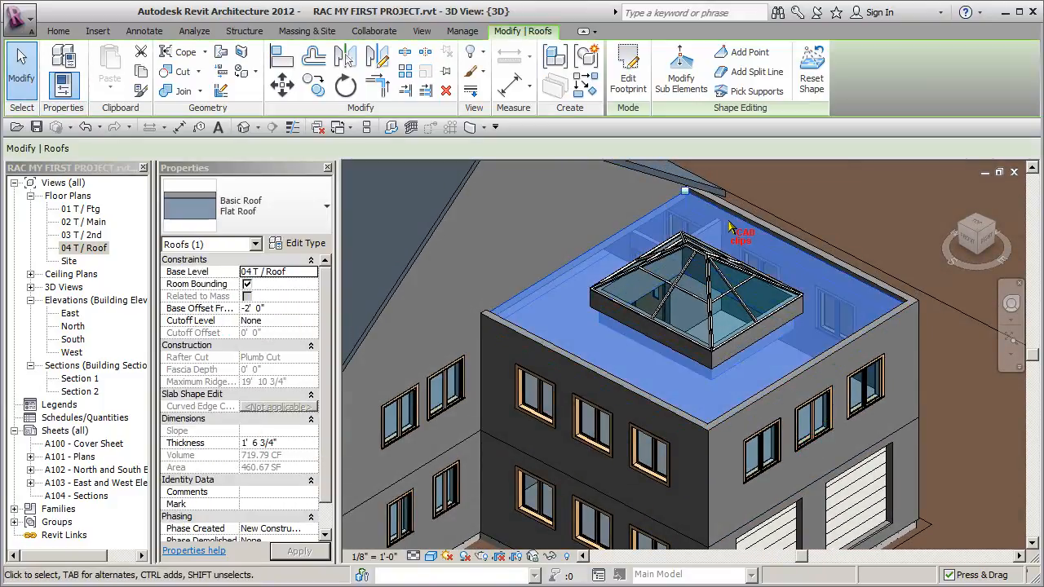
left_click(748, 53)
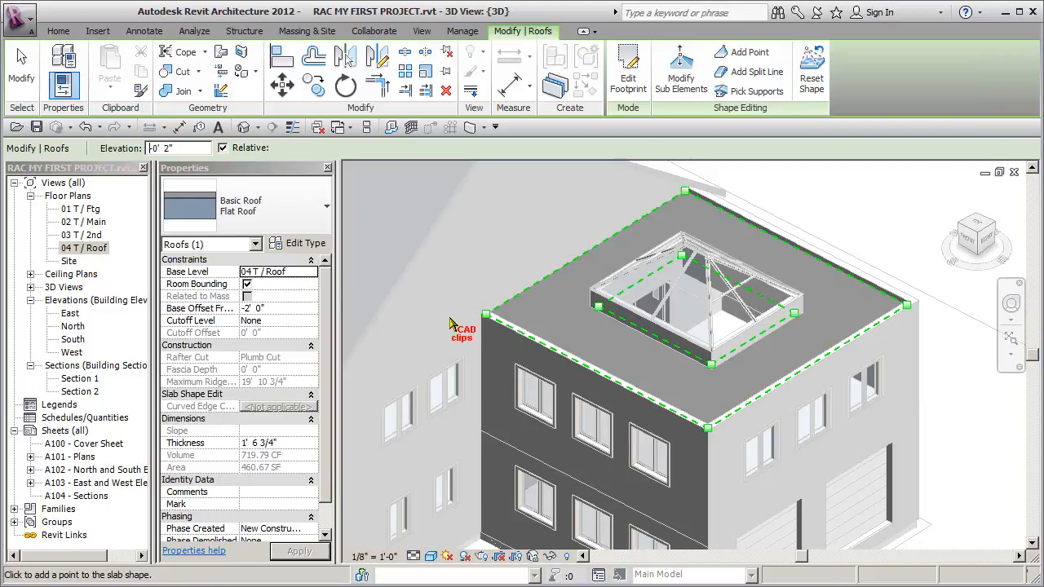
left_click(839, 310)
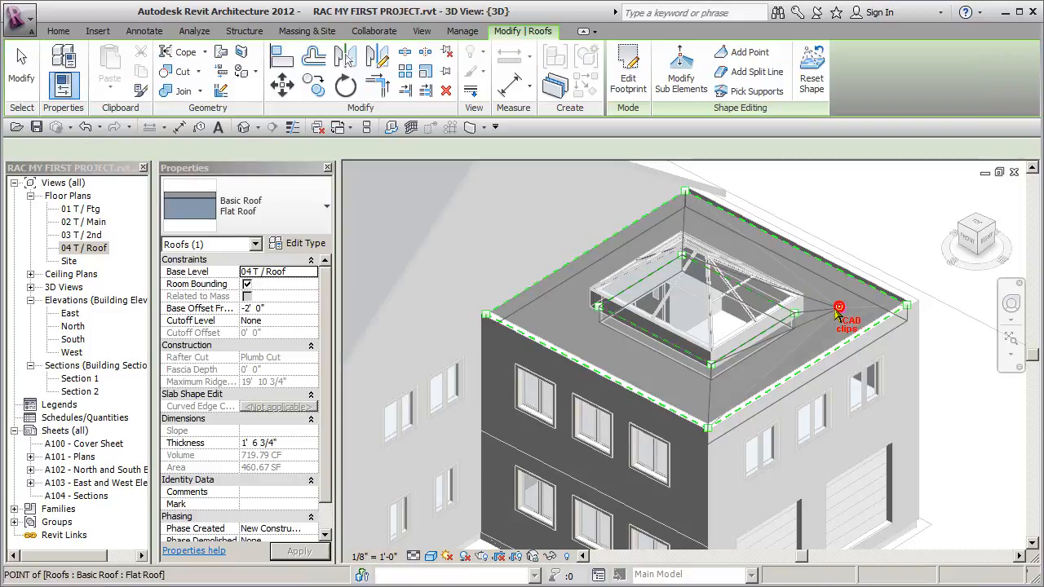
left_click(715, 395)
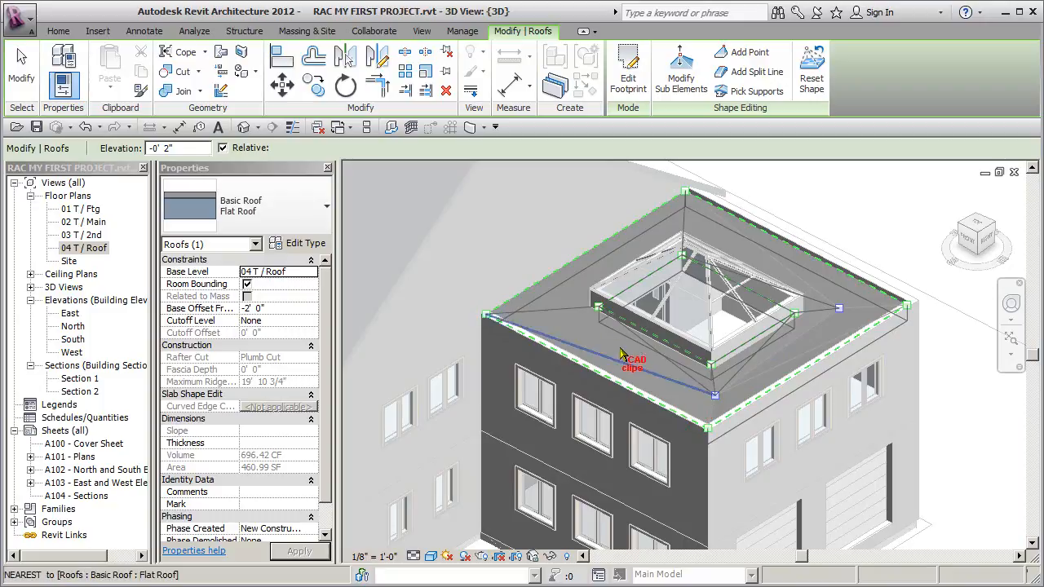
left_click(22, 65)
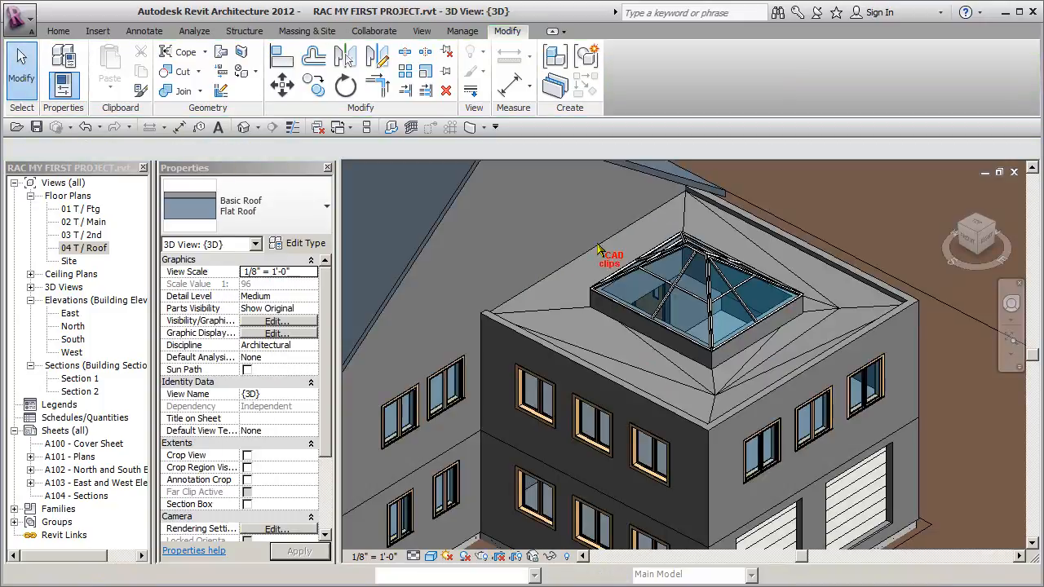
Temporarily isolate the flat roof element to examine its slopes and restore the full 3D view.
left_click(851, 328)
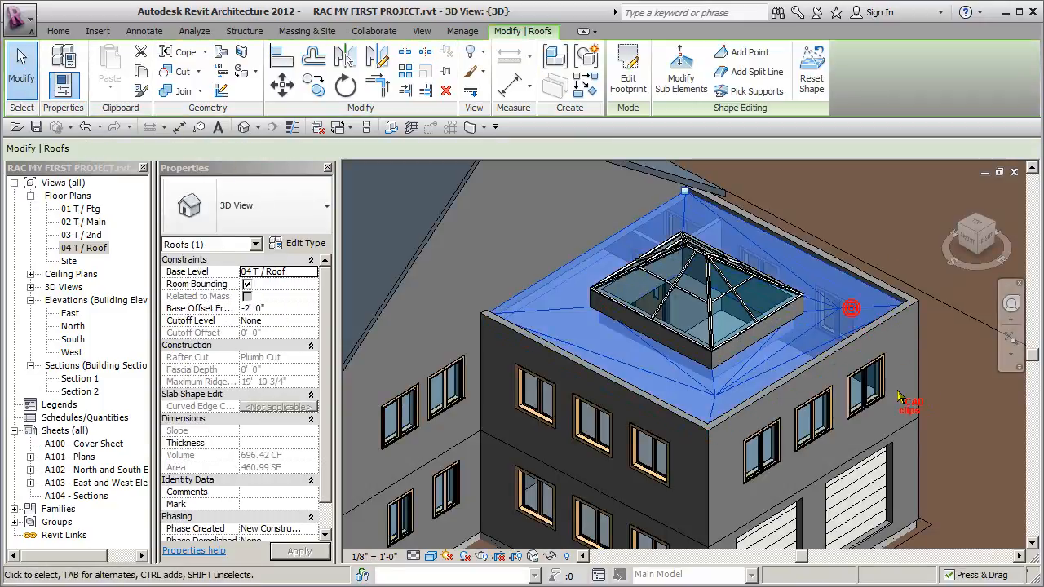
middle_click_drag(855, 359, 862, 386, "shift")
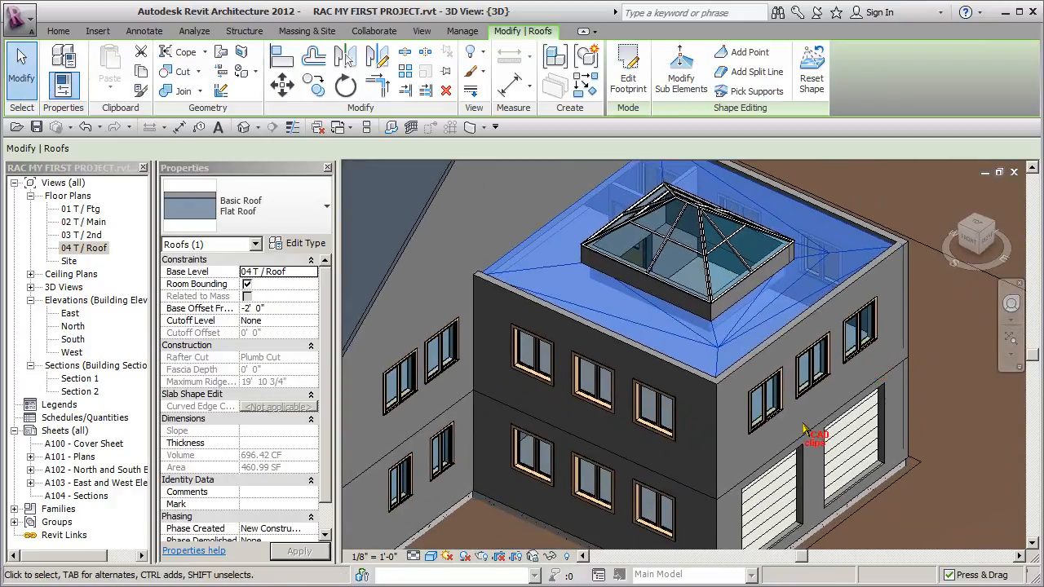
left_click(552, 556)
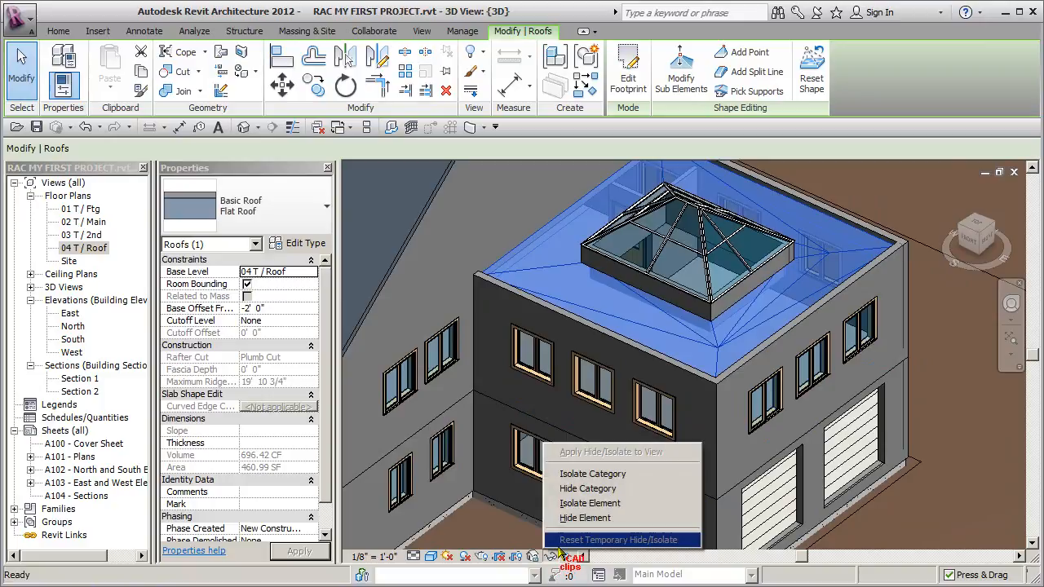
left_click(598, 505)
mouse_move(725, 445)
middle_mouse_down("shift")
mouse_move(739, 456)
mouse_move(713, 318)
mouse_move(736, 366)
mouse_move(781, 392)
mouse_move(708, 448)
middle_mouse_up("shift")
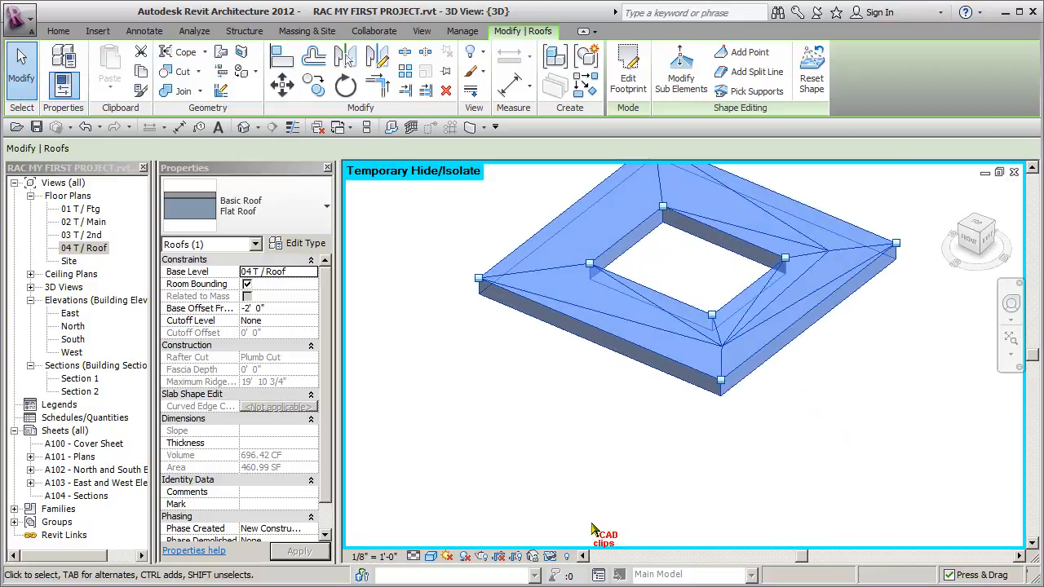
left_click(550, 558)
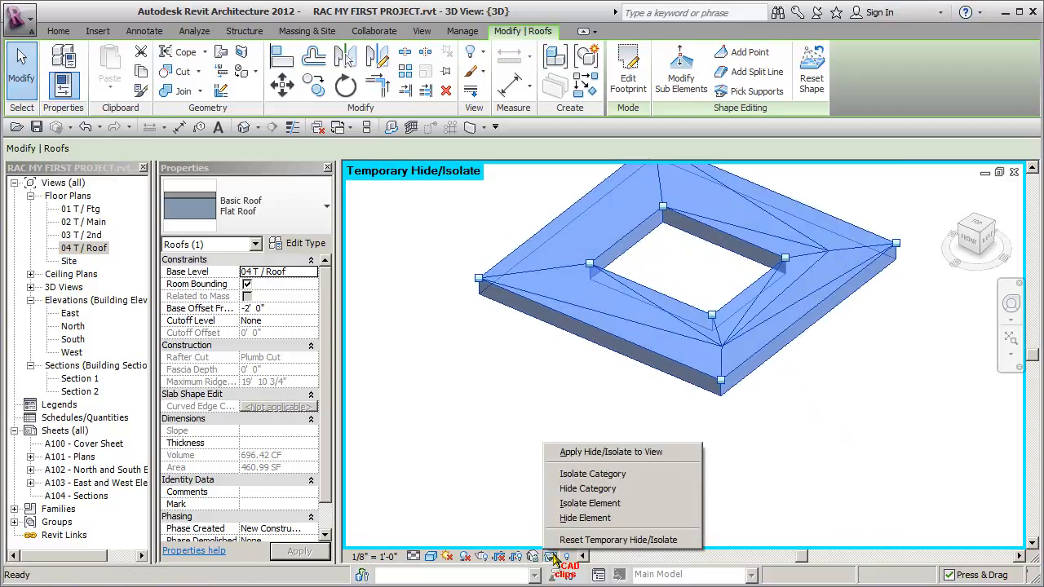
left_click(582, 541)
Examine the whole building in 3D, ending close on the trimmed casement windows of the east gable wall.
scroll(781, 471, "up", 2)
middle_click_drag(781, 471, 699, 440, "shift")
scroll(699, 441, "down", 2)
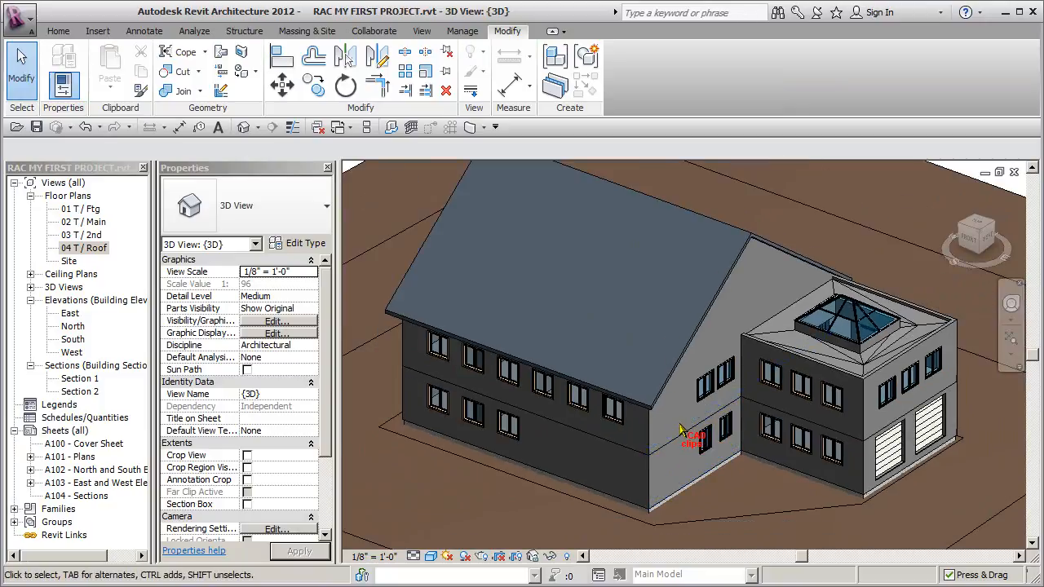
scroll(670, 430, "down", 3)
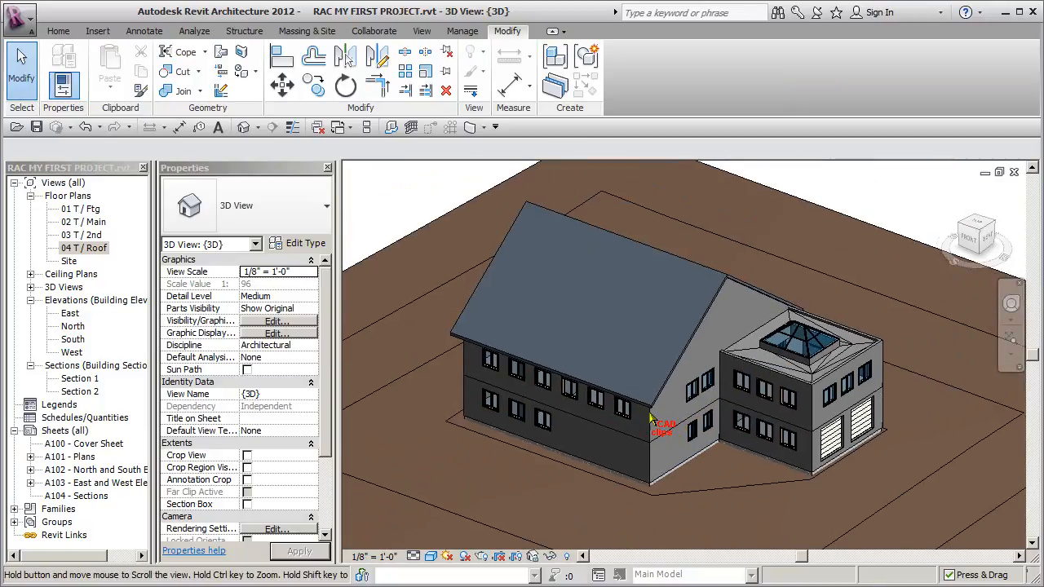
left_click(699, 461)
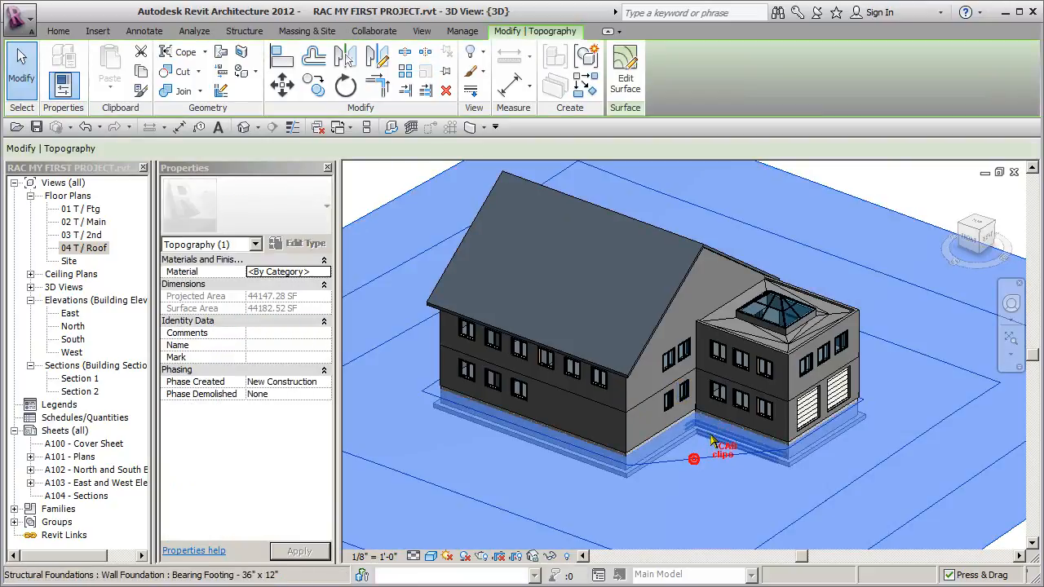
key("Escape")
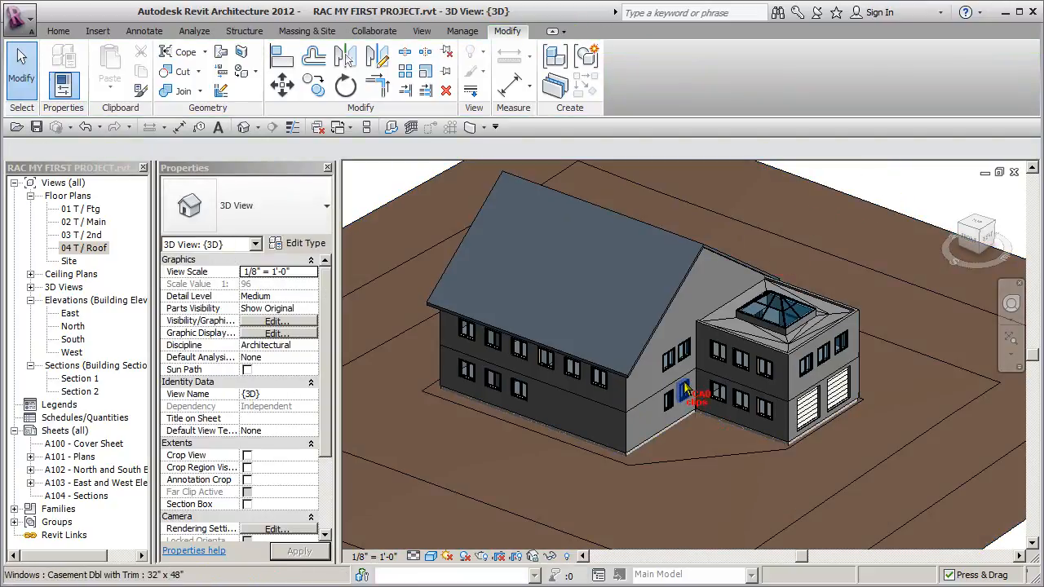
scroll(673, 367, "up", 6)
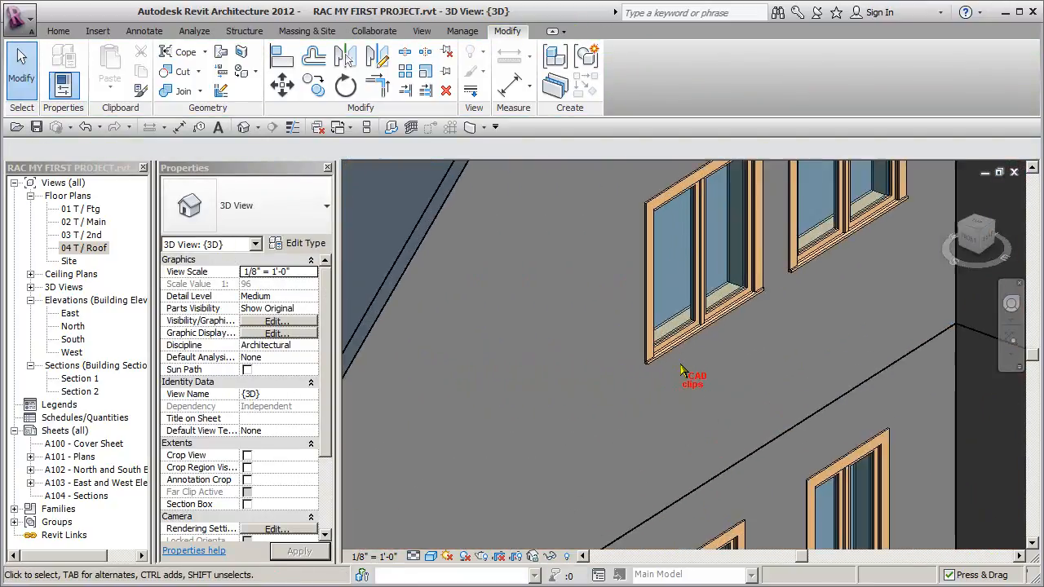
middle_click_drag(699, 383, 636, 449)
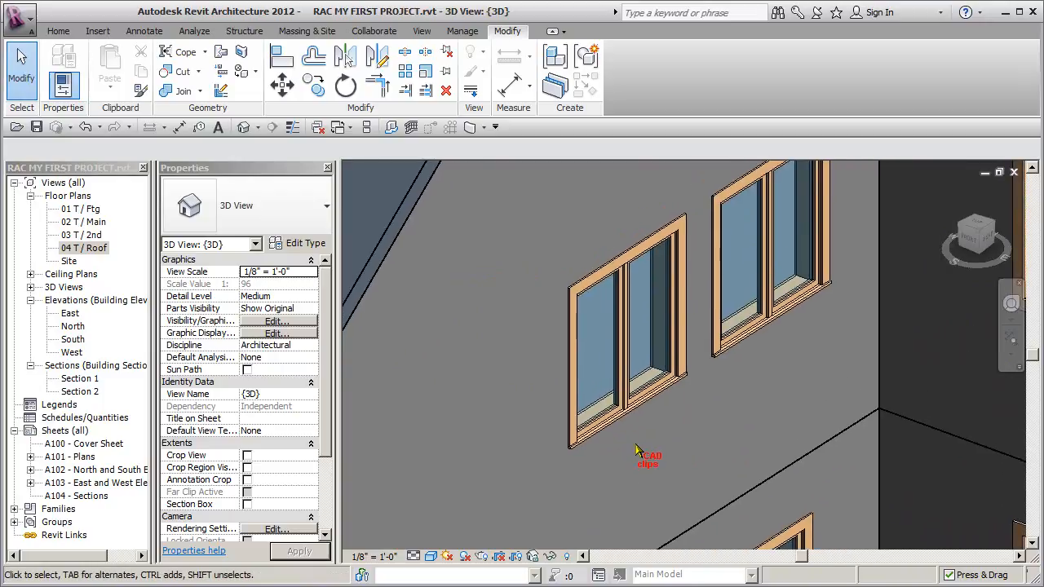
scroll(670, 415, "up", 2)
scroll(753, 453, "down", 2)
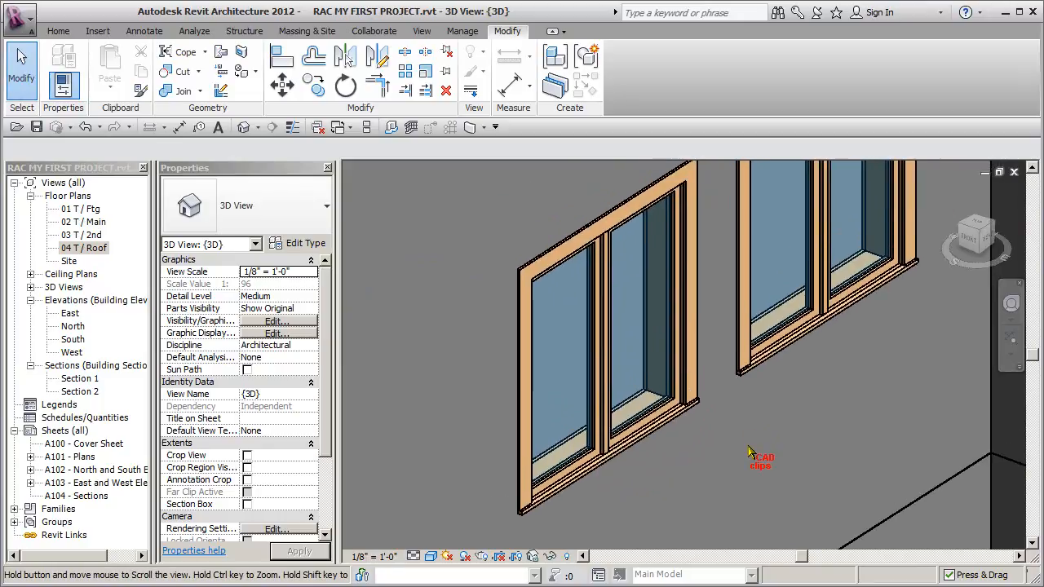